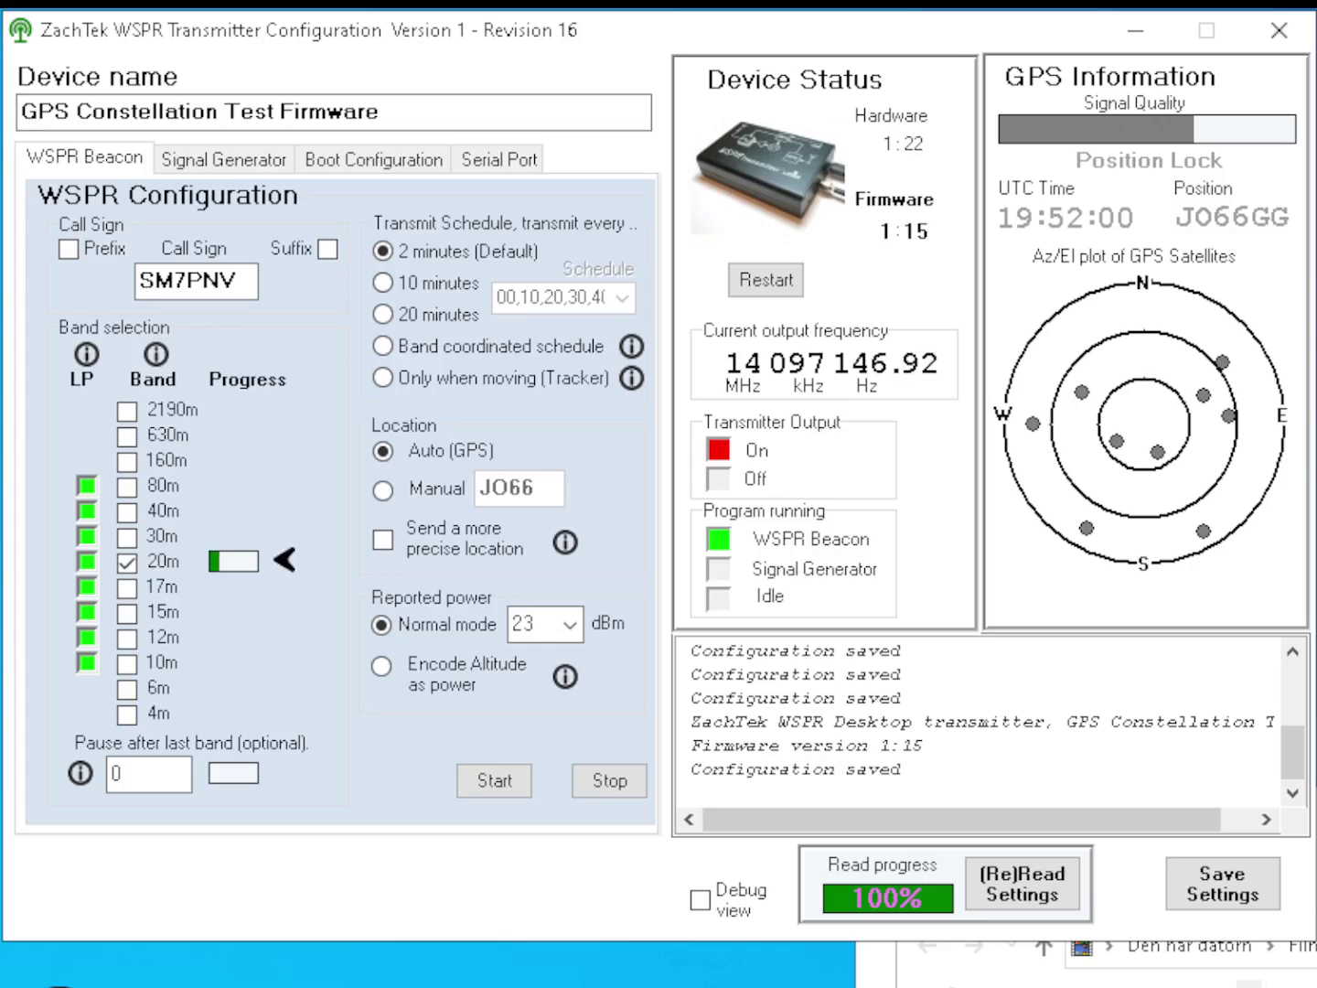
Stop the WSPR beacon so transmitter output turns Off and the device goes Idle.
click(608, 780)
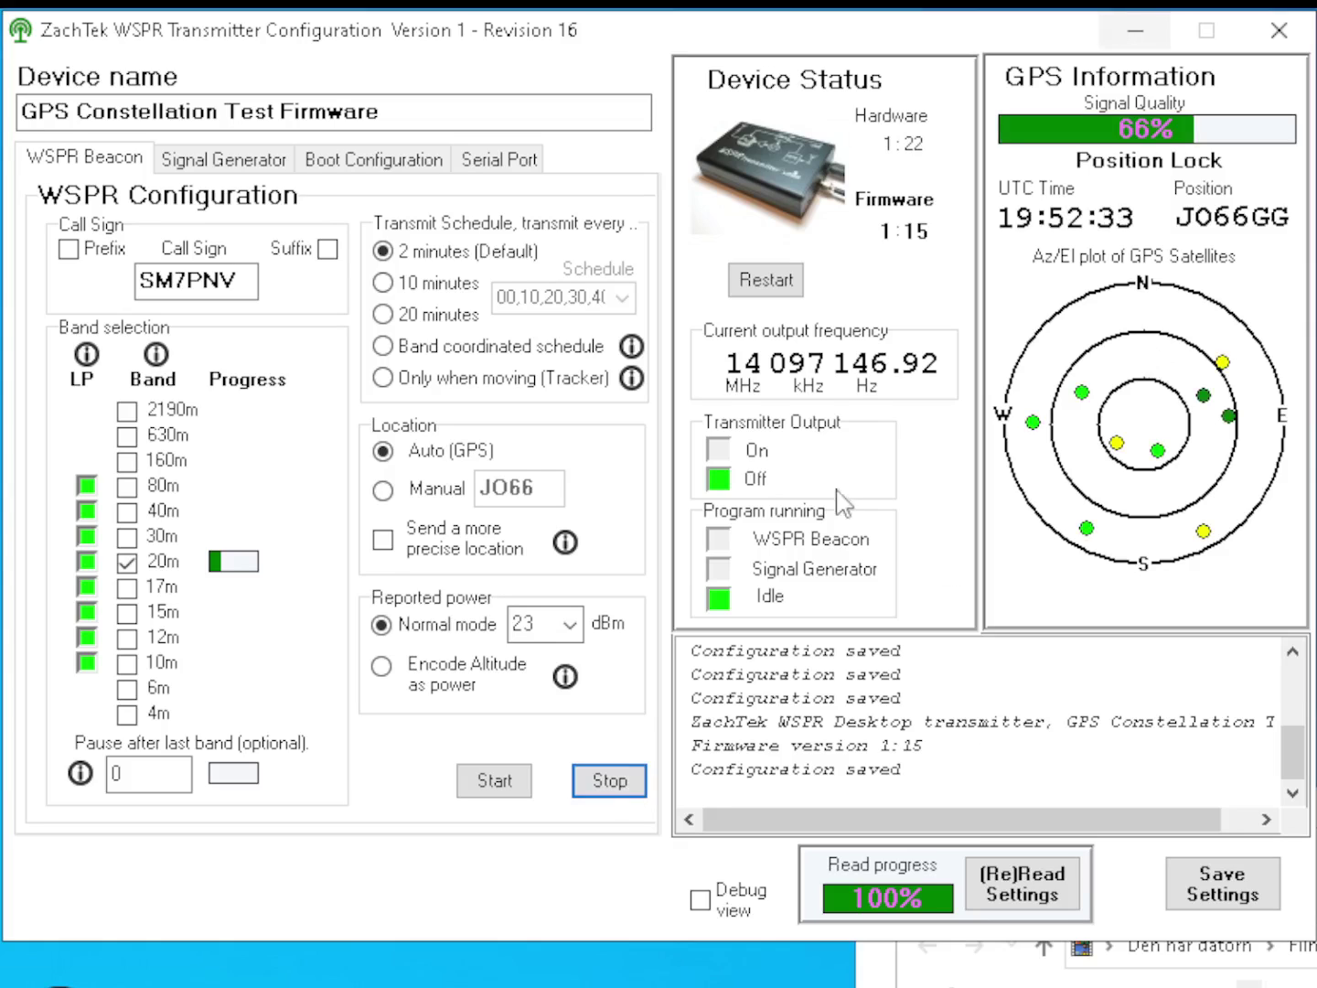
click(466, 163)
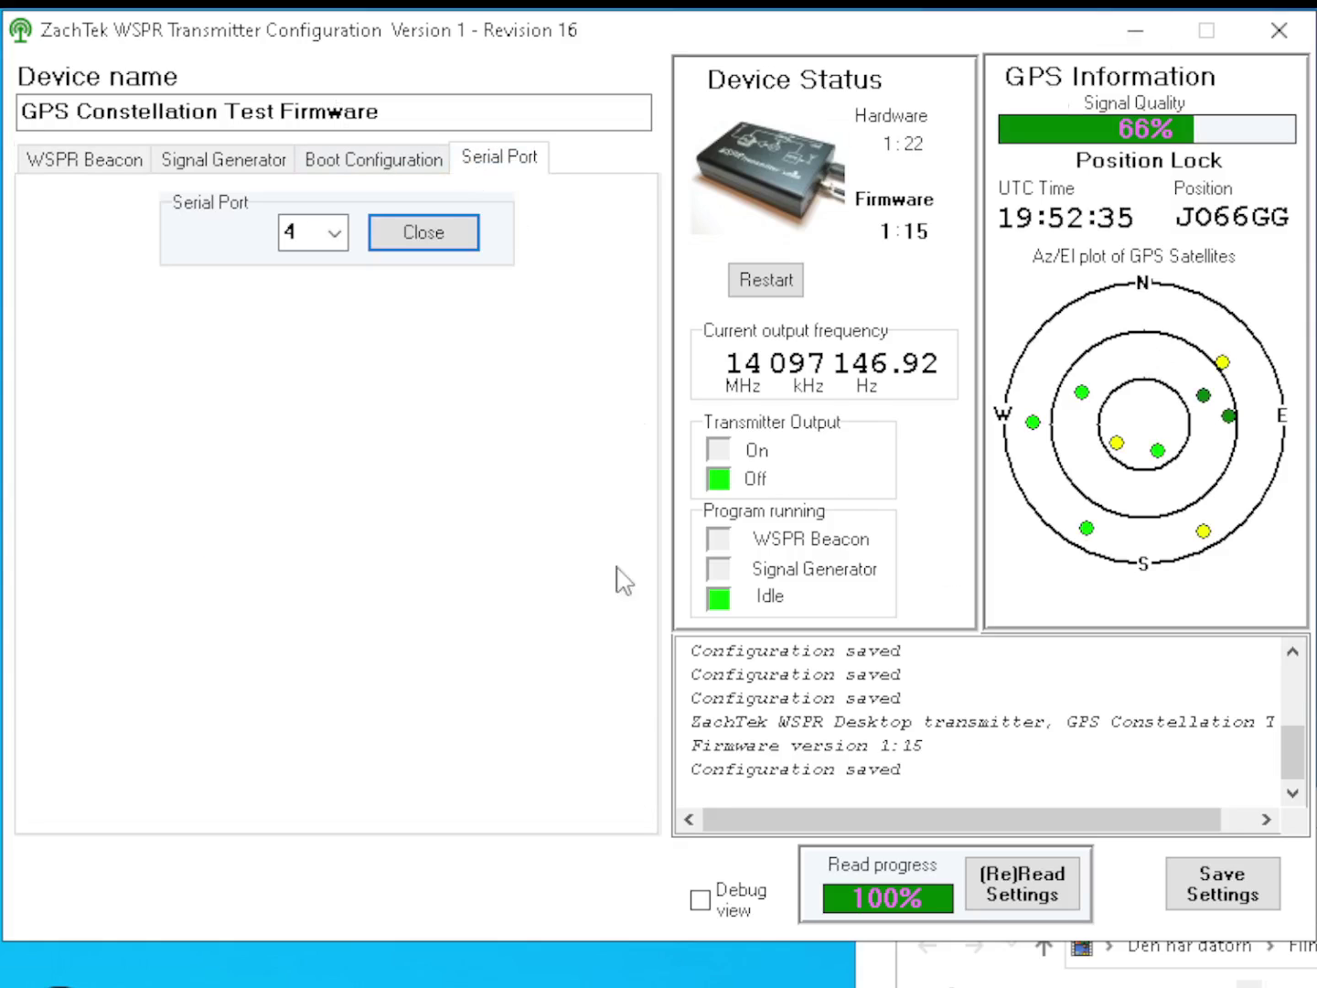
click(402, 162)
click(138, 160)
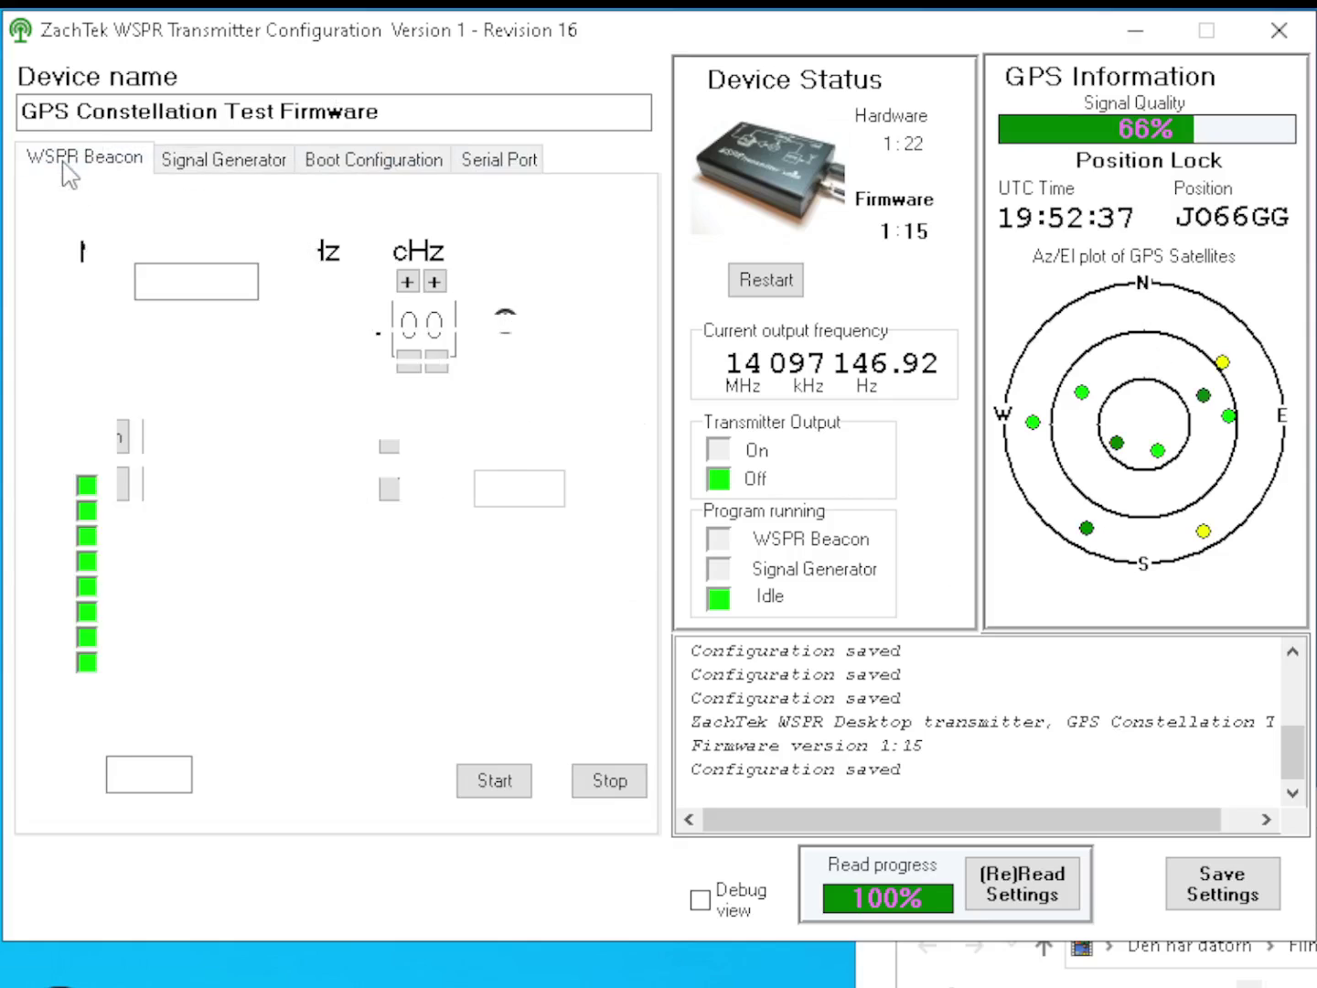
click(233, 169)
click(375, 169)
click(526, 169)
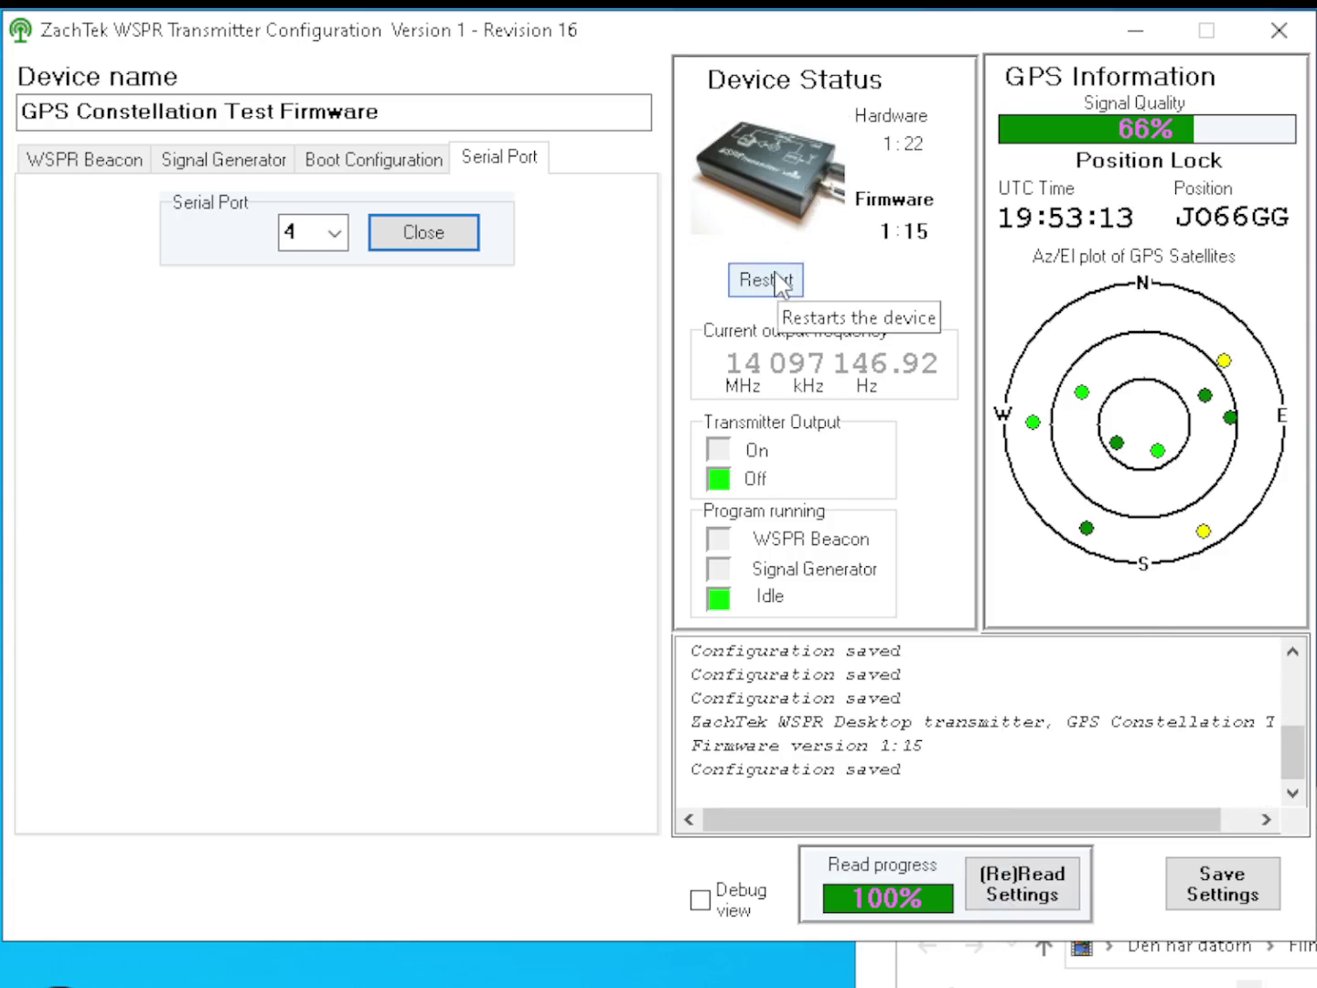
Restart the device into the WSPR Beacon program and save its current settings.
click(778, 282)
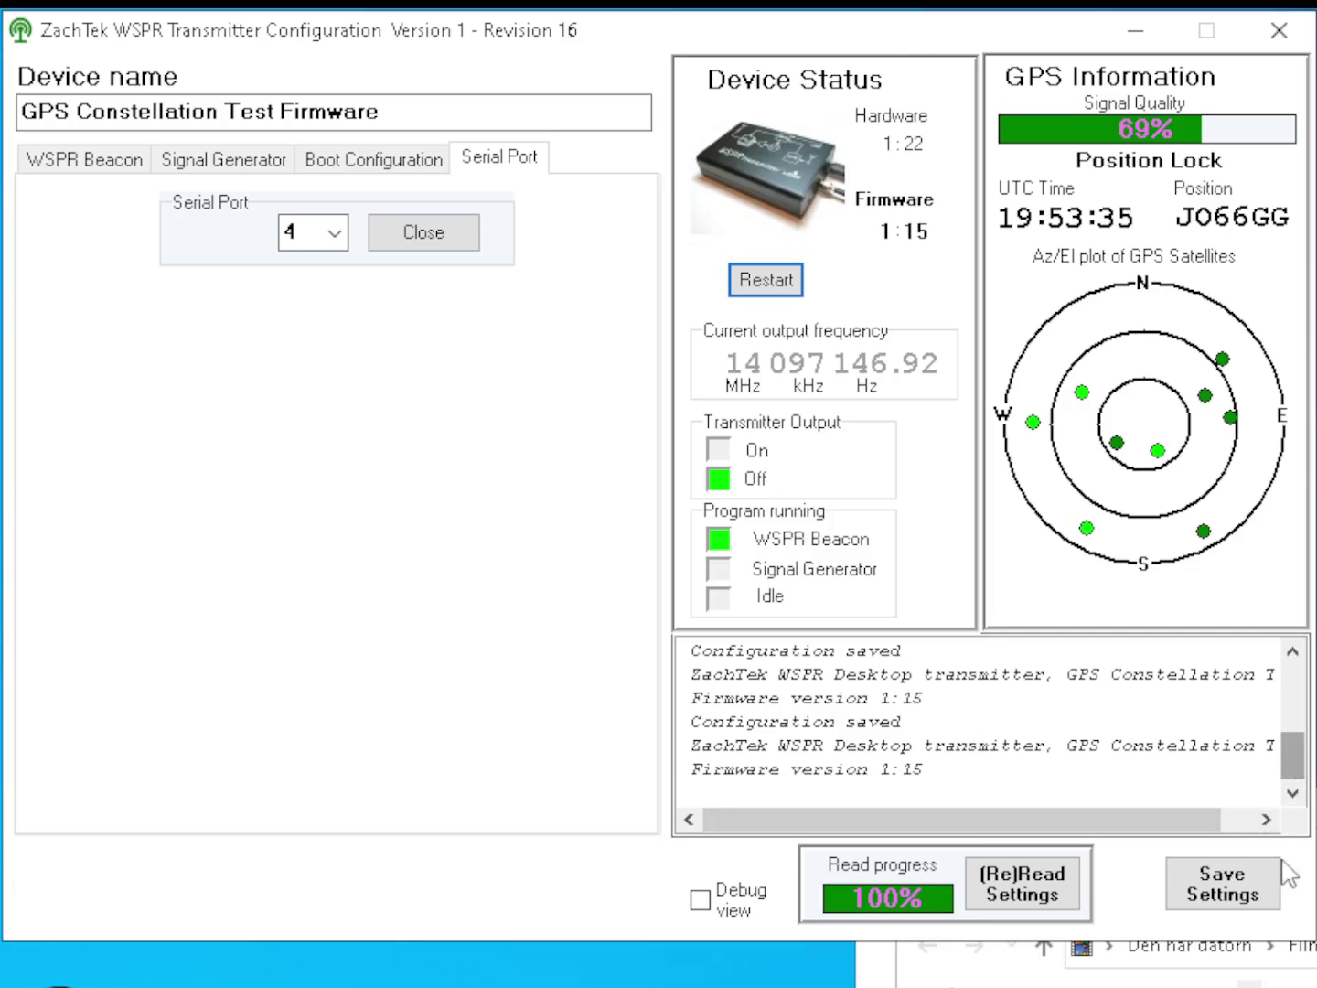
click(1221, 891)
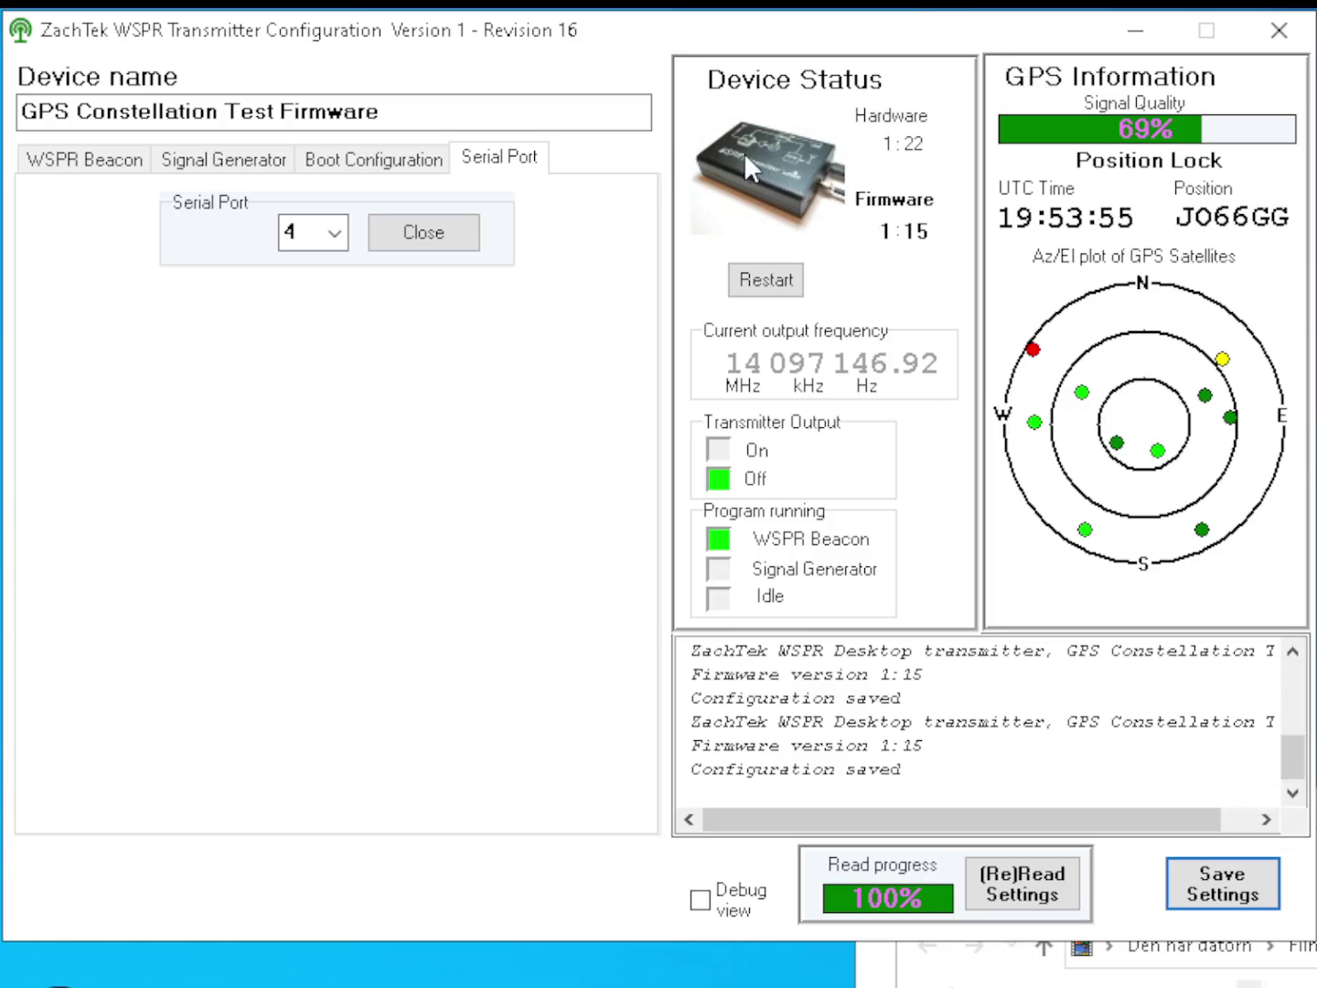
Drop the port 4 connection and connect to the WSPR TX board on serial port 5.
mouse_move(760, 156)
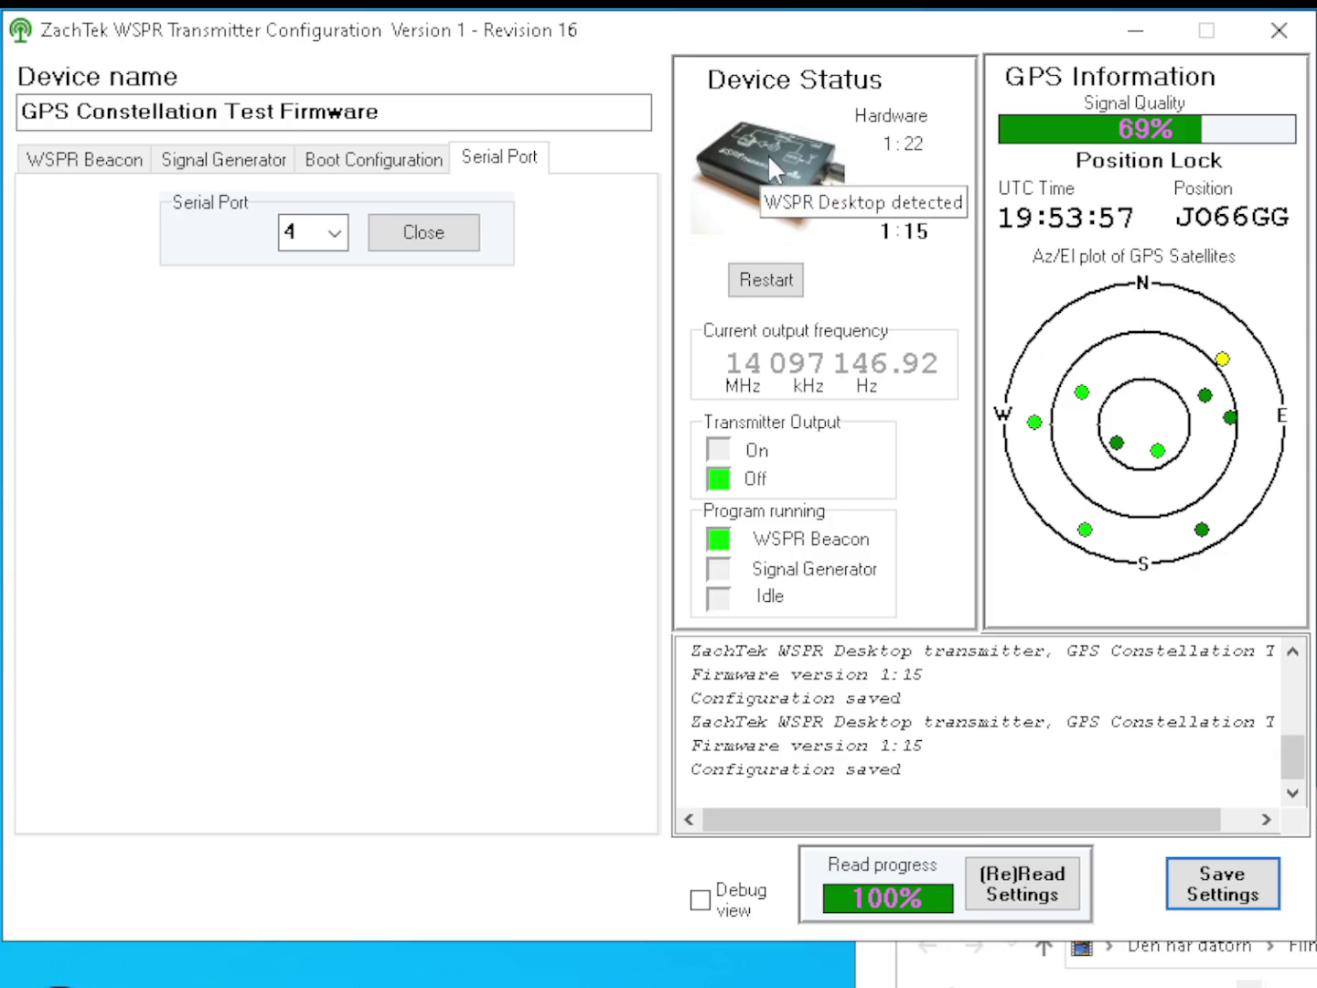
click(412, 239)
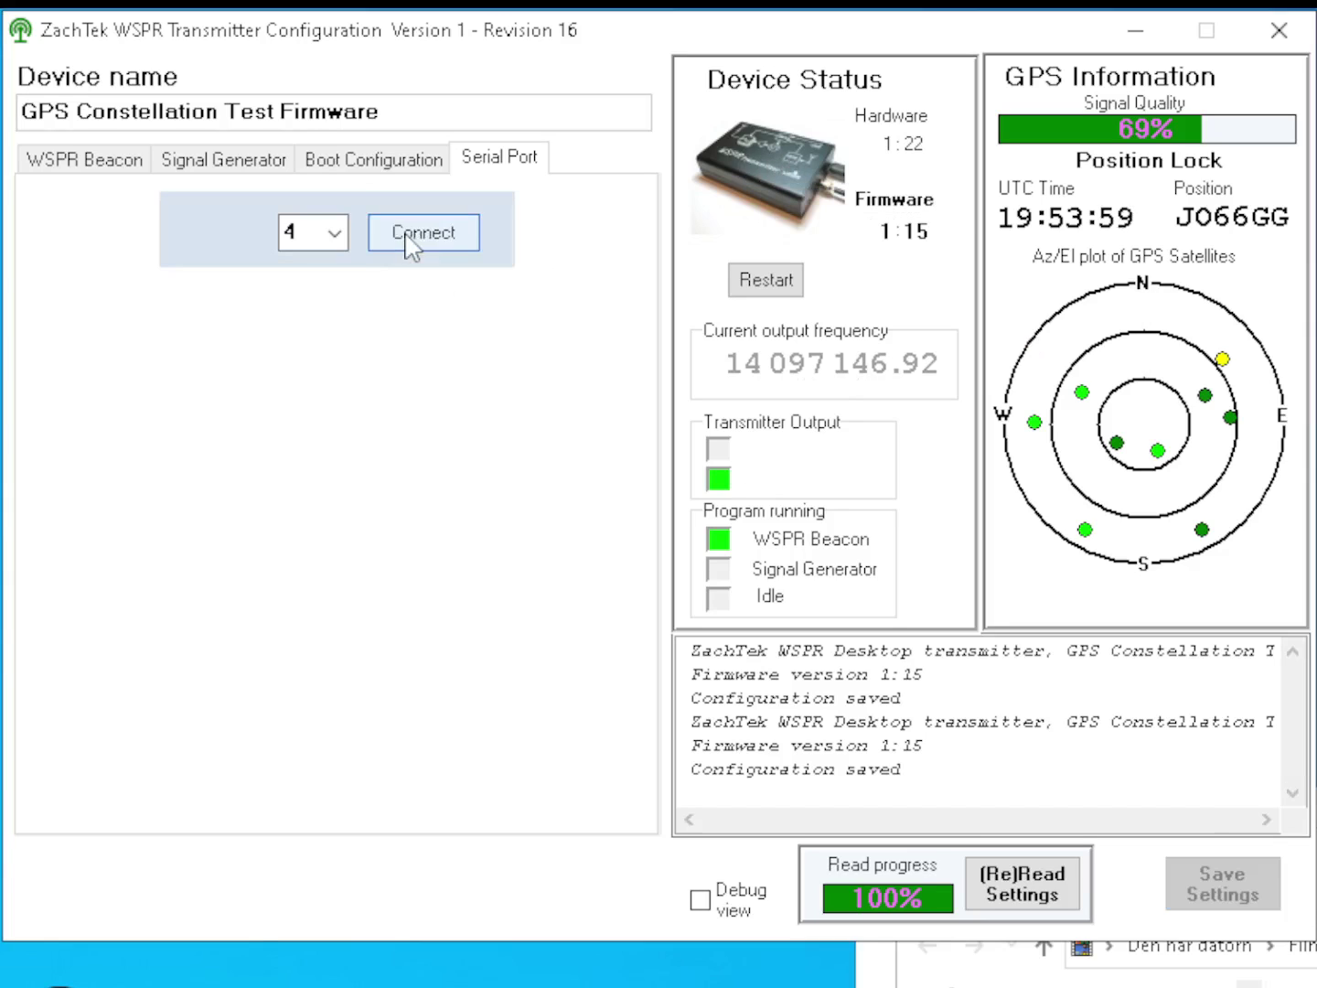
click(340, 240)
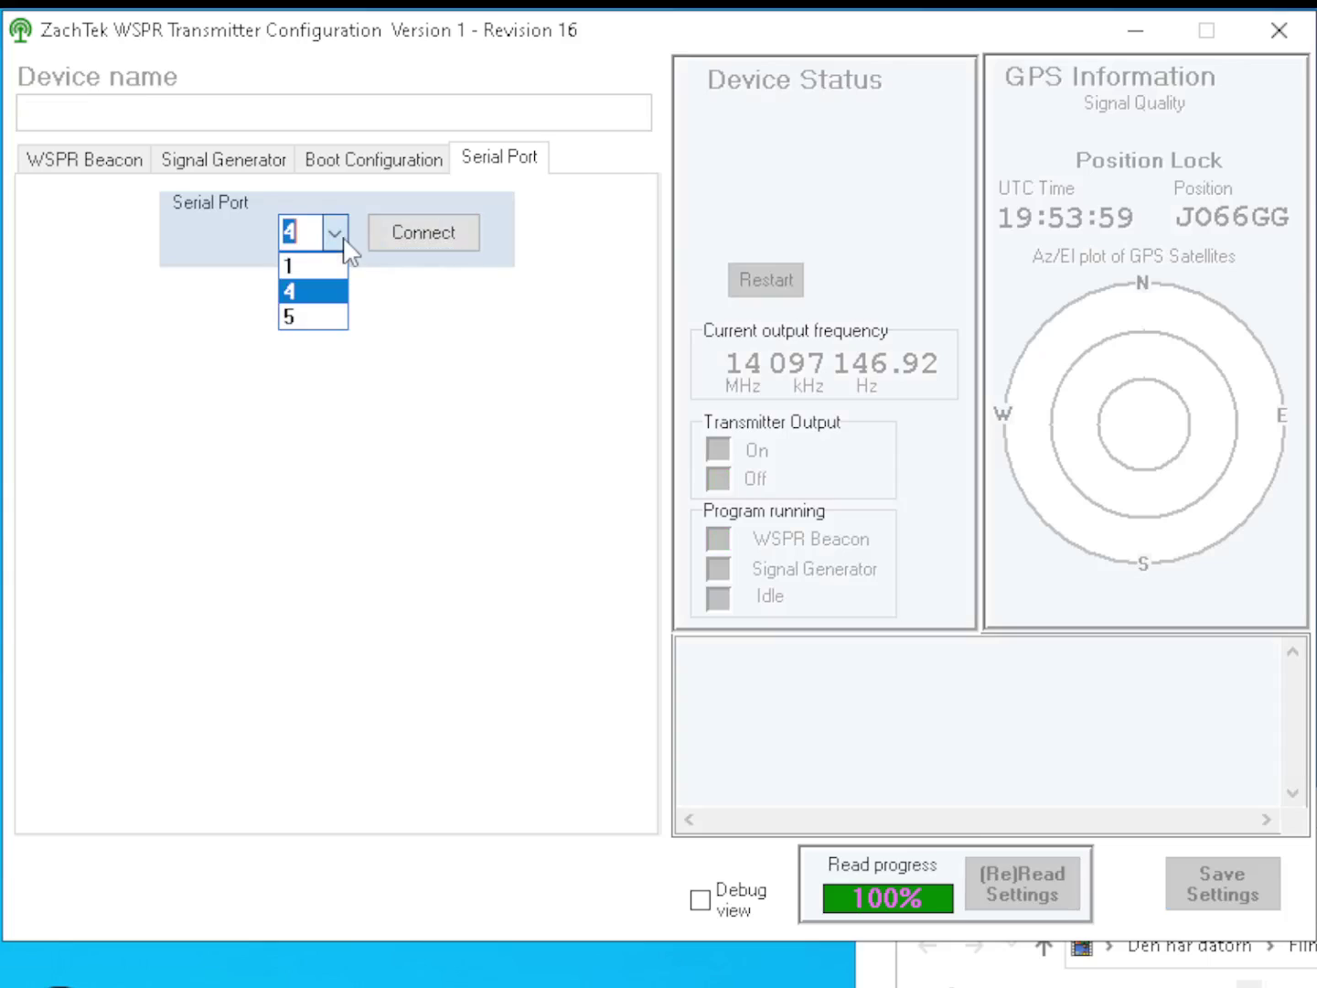
click(328, 318)
click(421, 232)
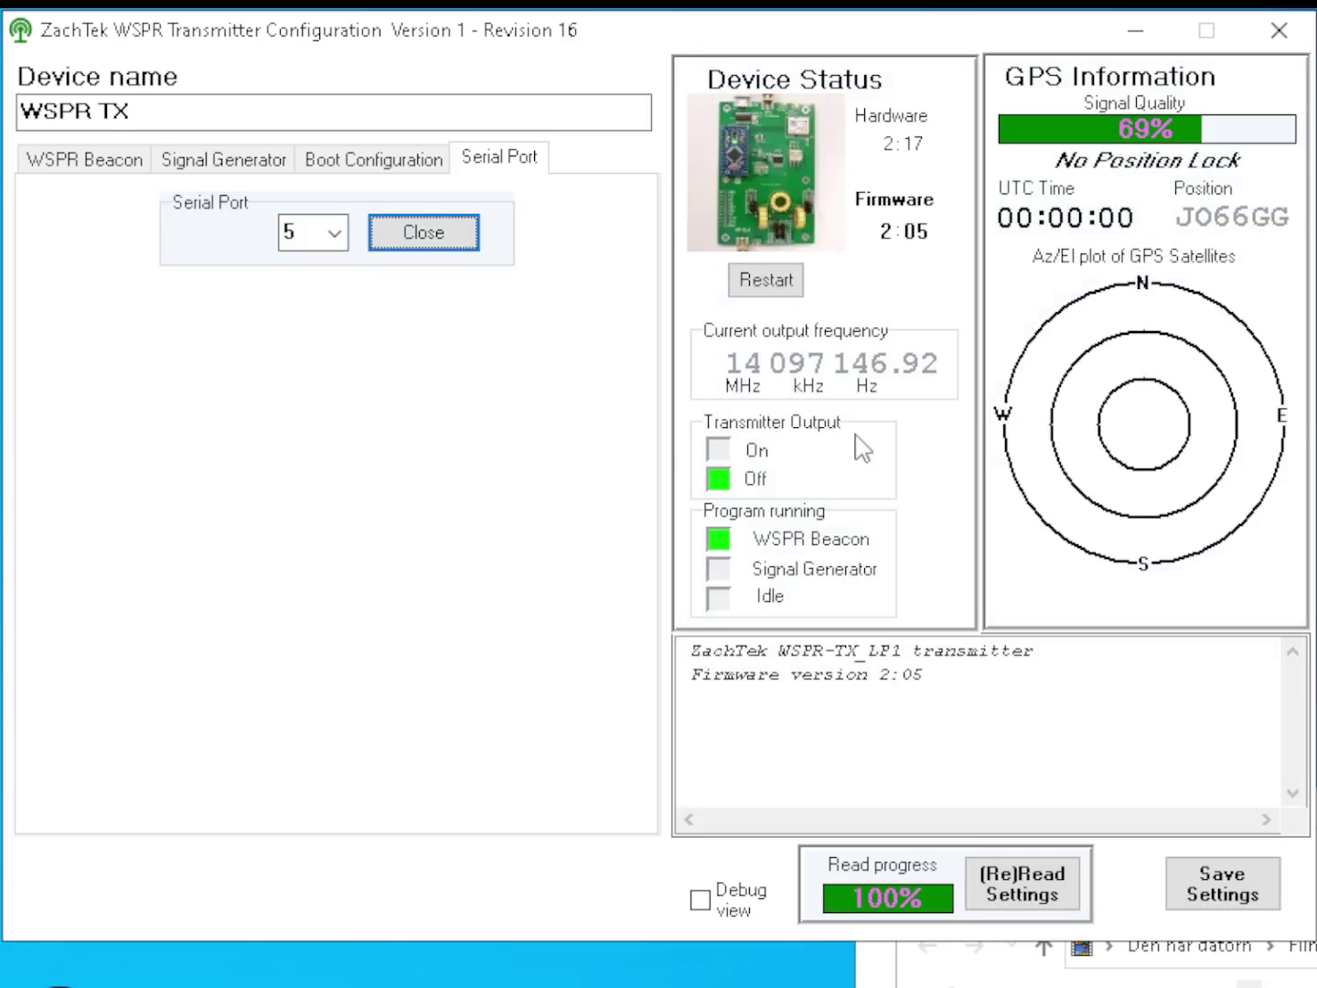
mouse_move(803, 146)
mouse_move(763, 215)
Switch back from port 5 and reconnect to the GPS Constellation Test Firmware device on port 4.
click(437, 240)
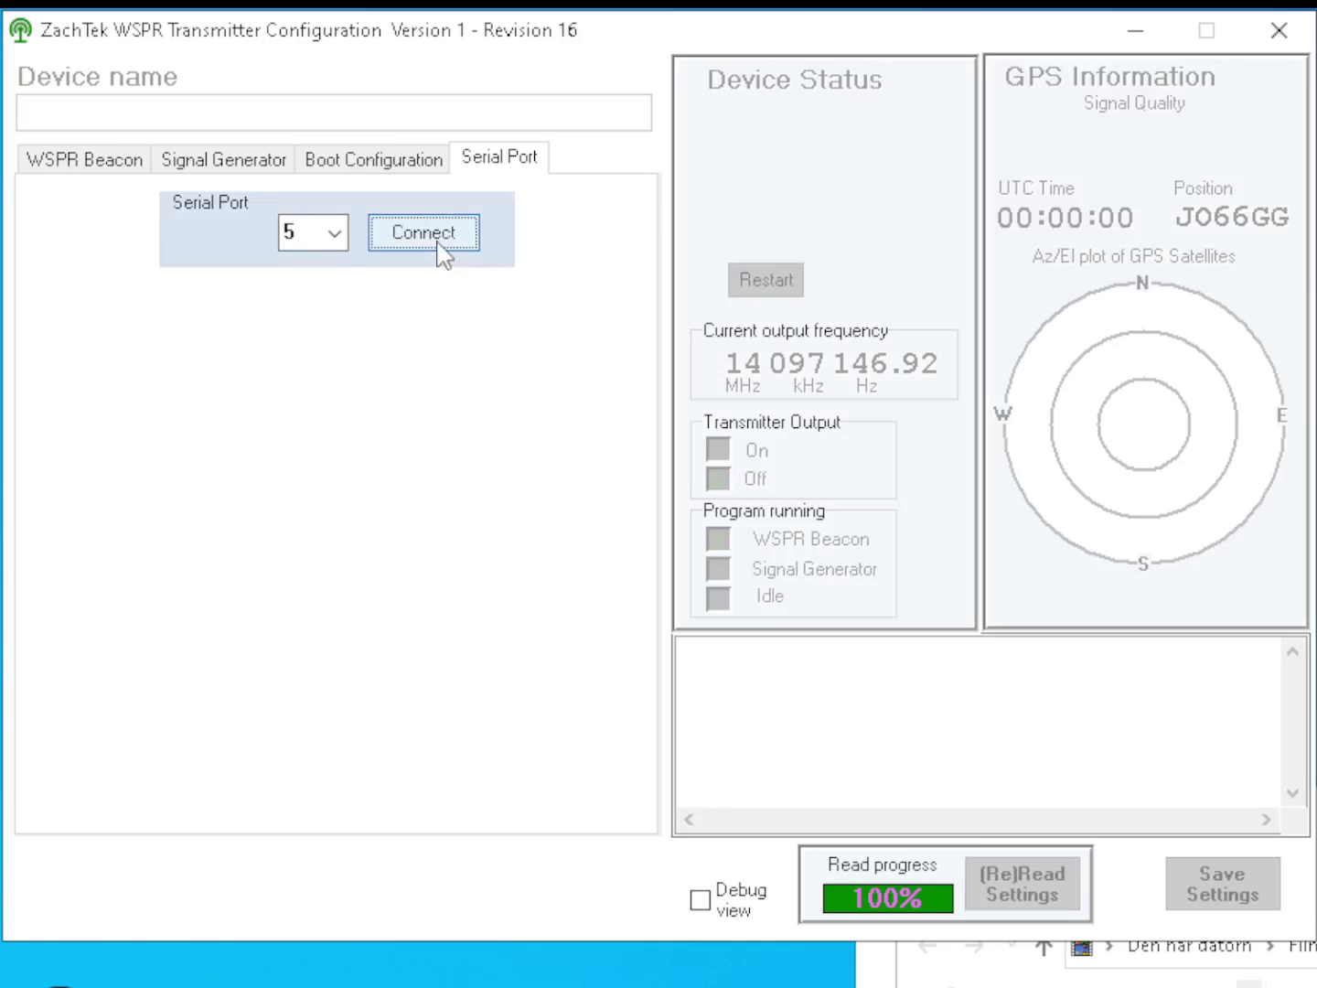
click(337, 239)
click(341, 288)
click(416, 239)
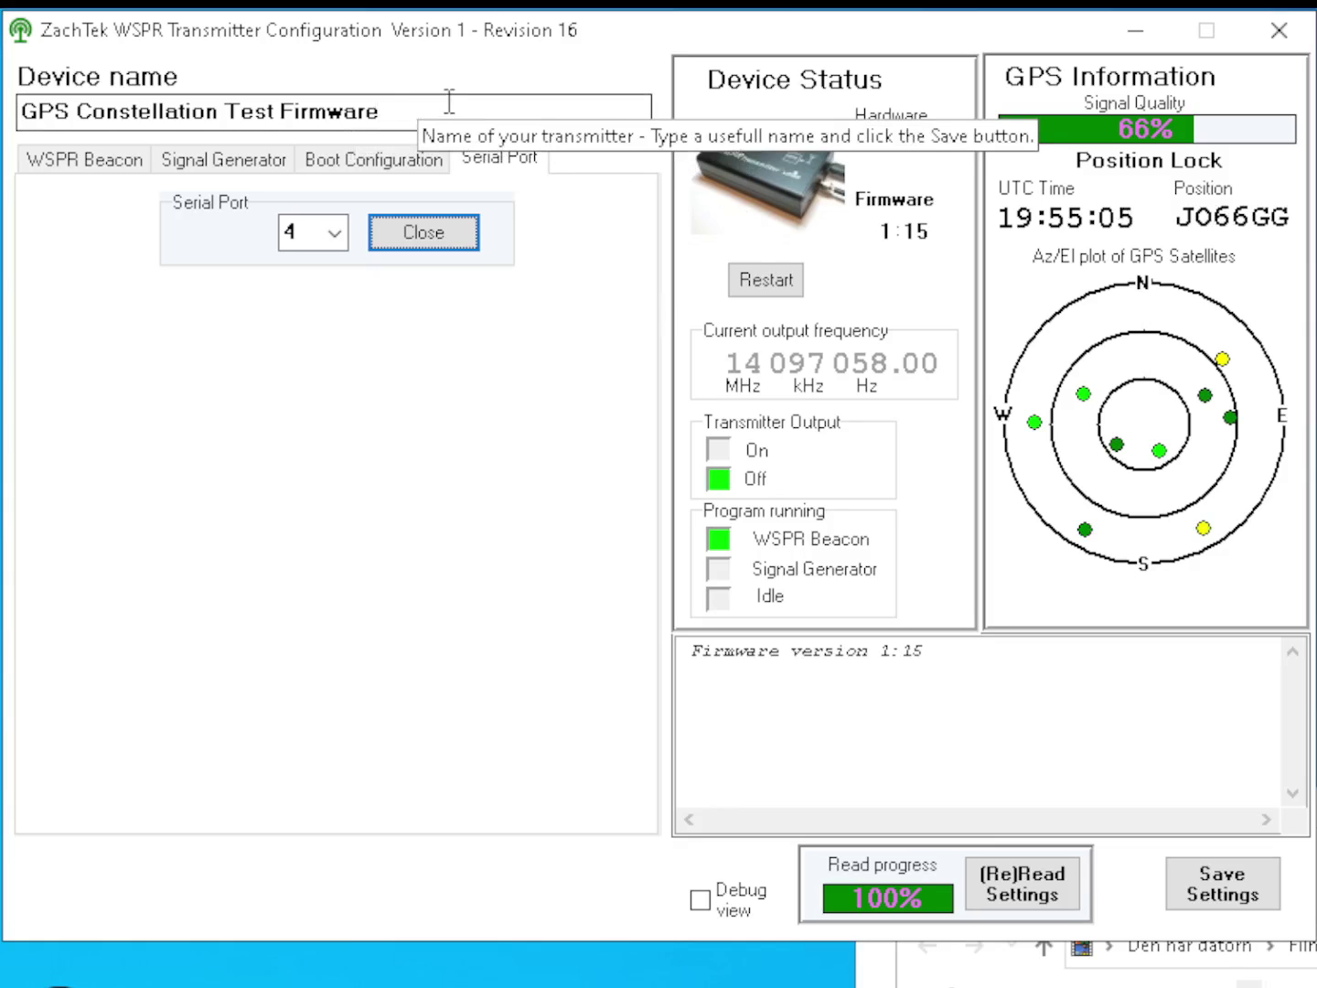
Rename the device to 'WSPR Desktop. Car Tracker', save it, and read the settings back.
click(419, 108)
key(ctrl+a)
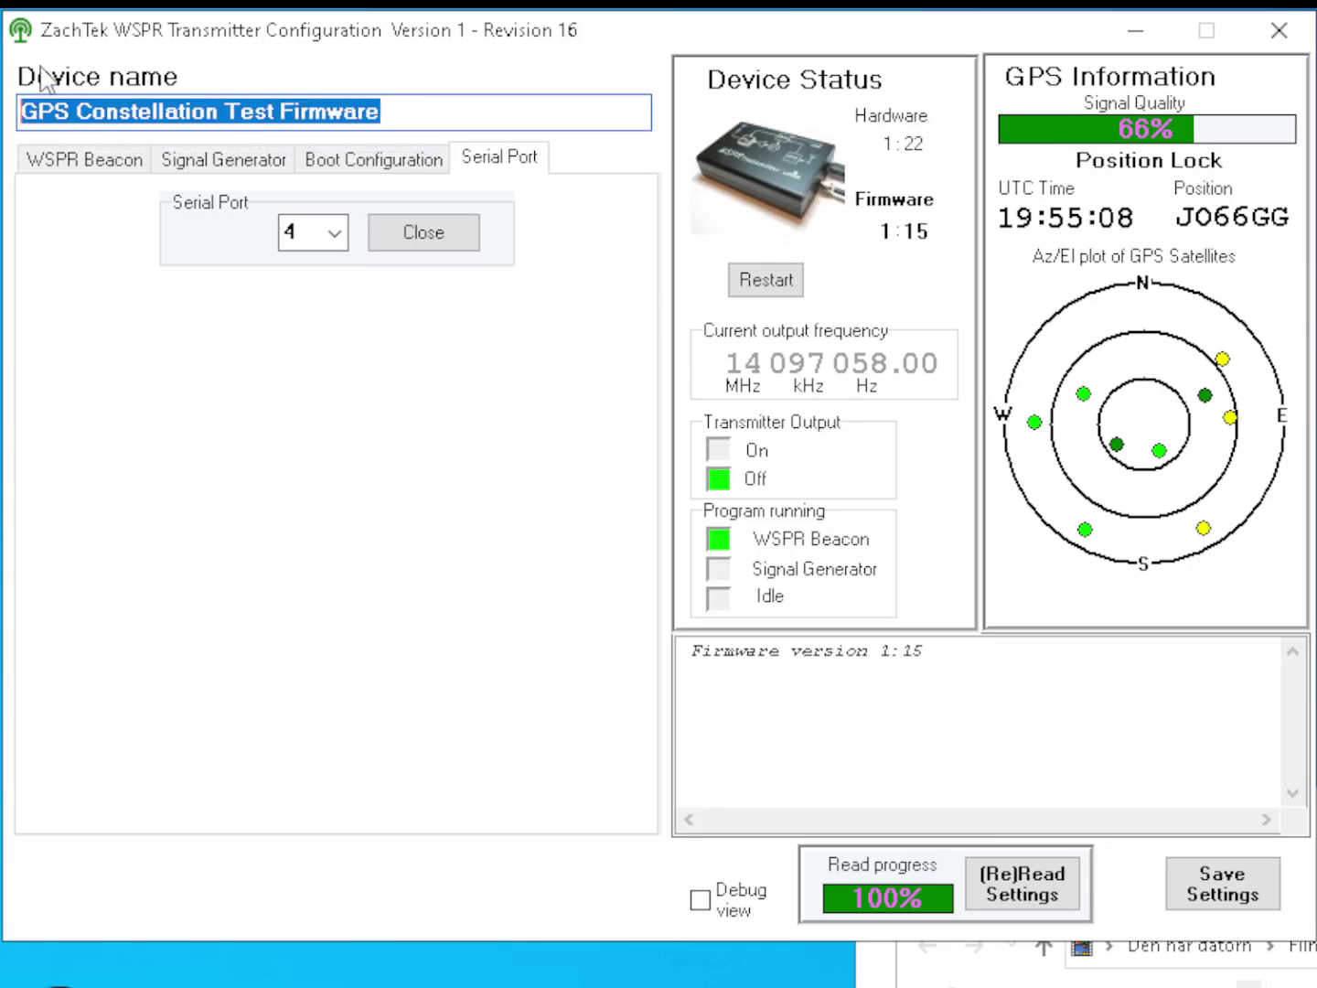
text(WSPR Deskt)
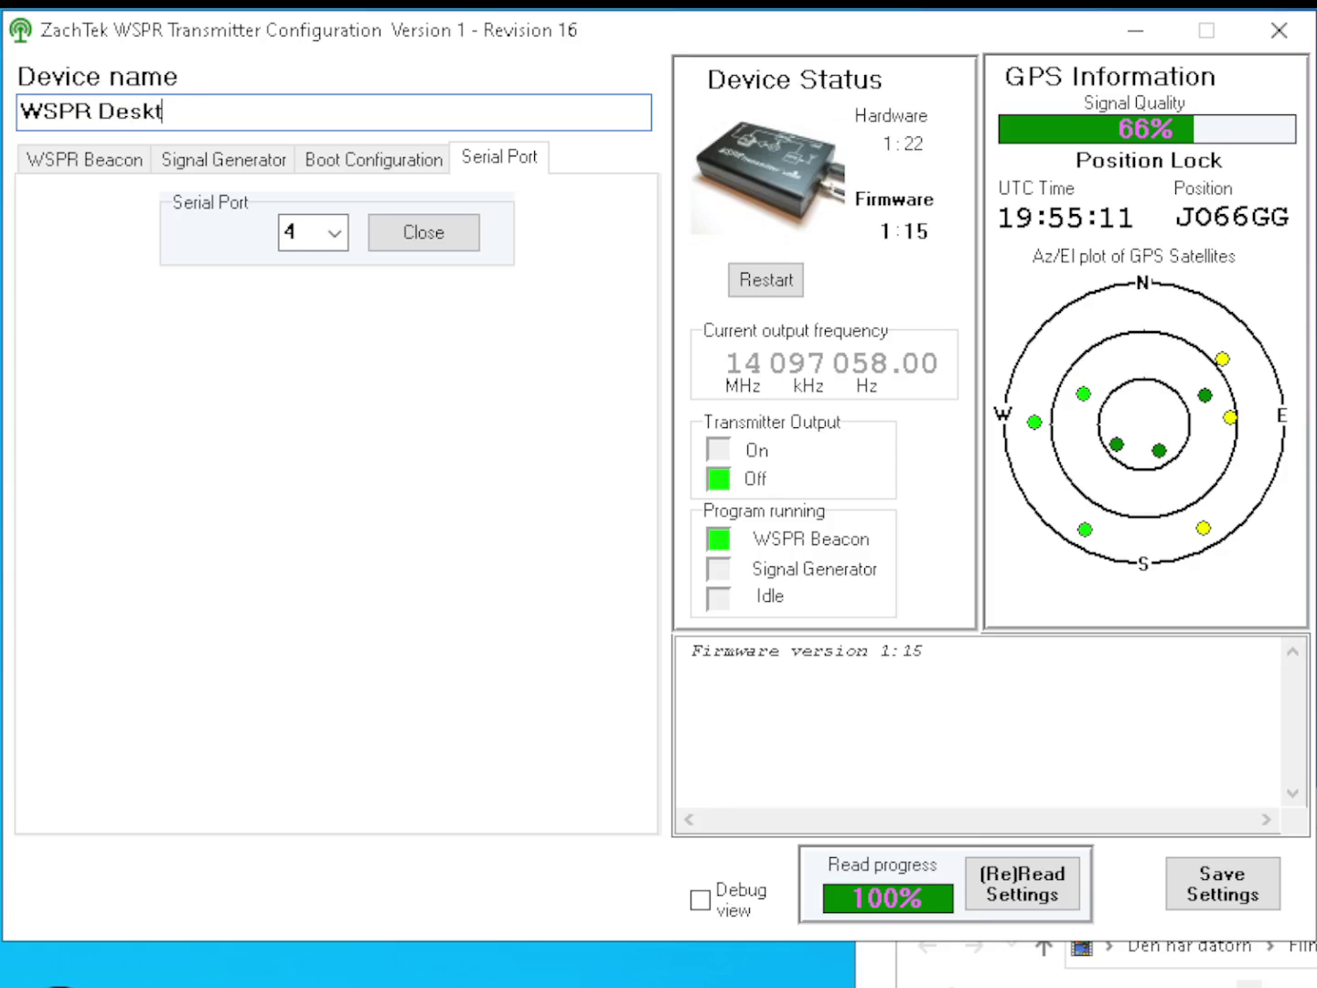
text(op trans)
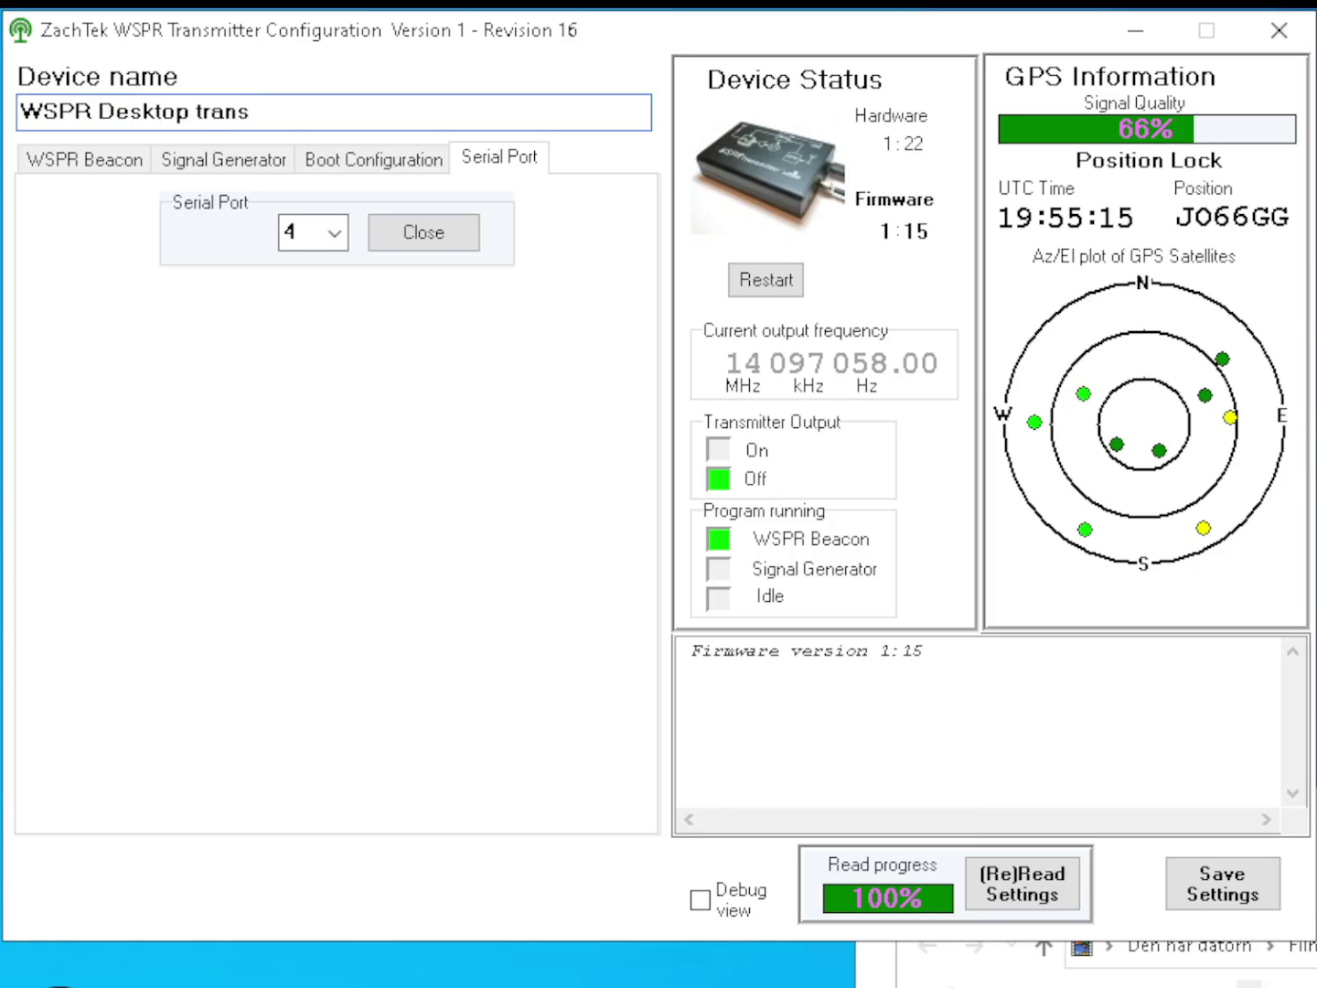
text(mi)
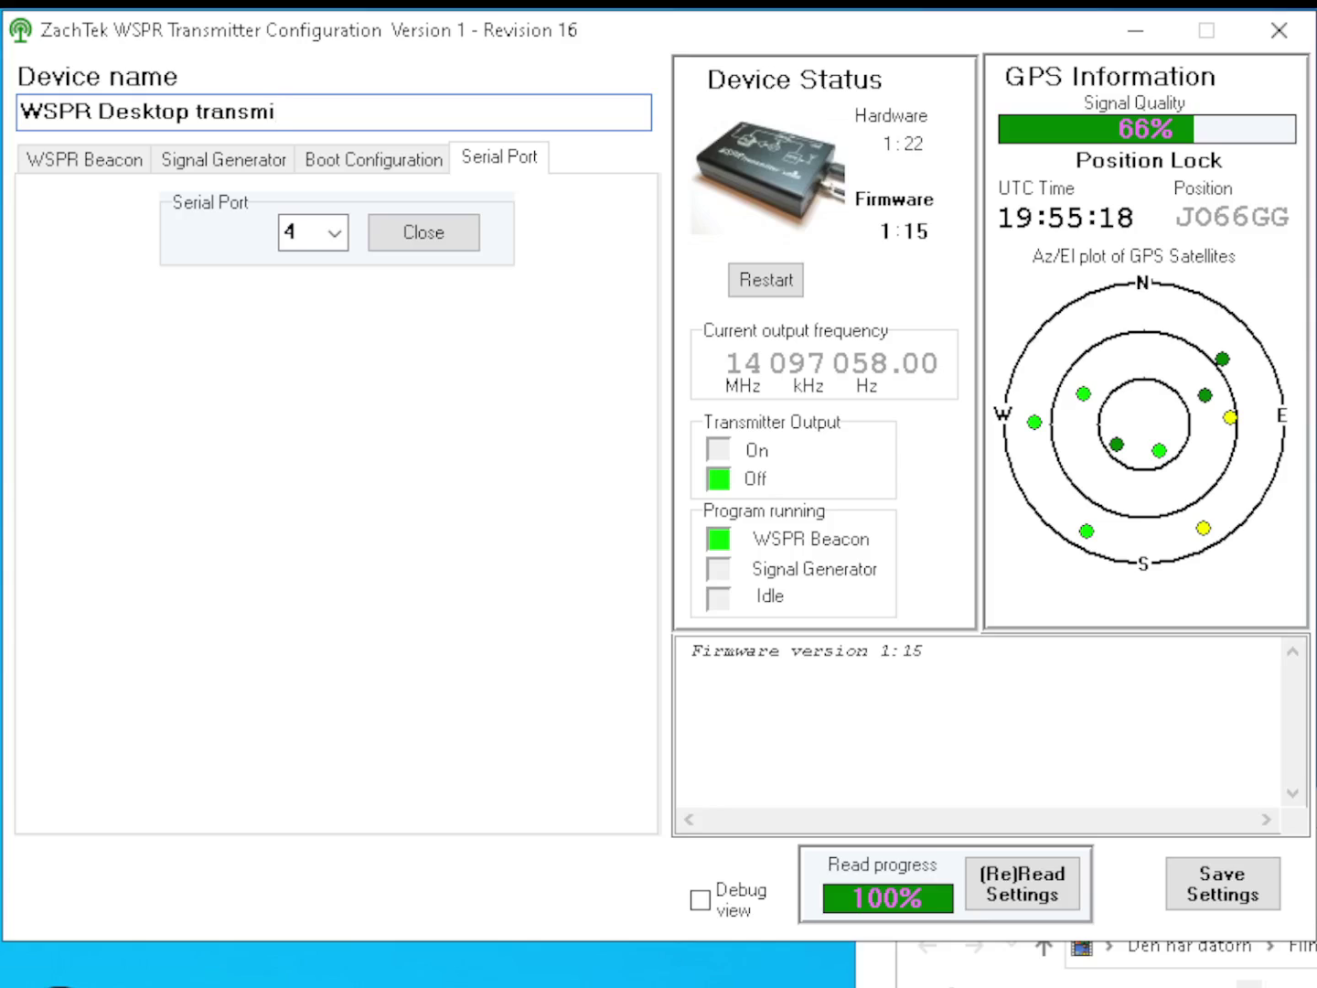
key(BackSpace)
key(BackSpace)
key(BackSpace)
key(BackSpace)
key(BackSpace)
key(BackSpace)
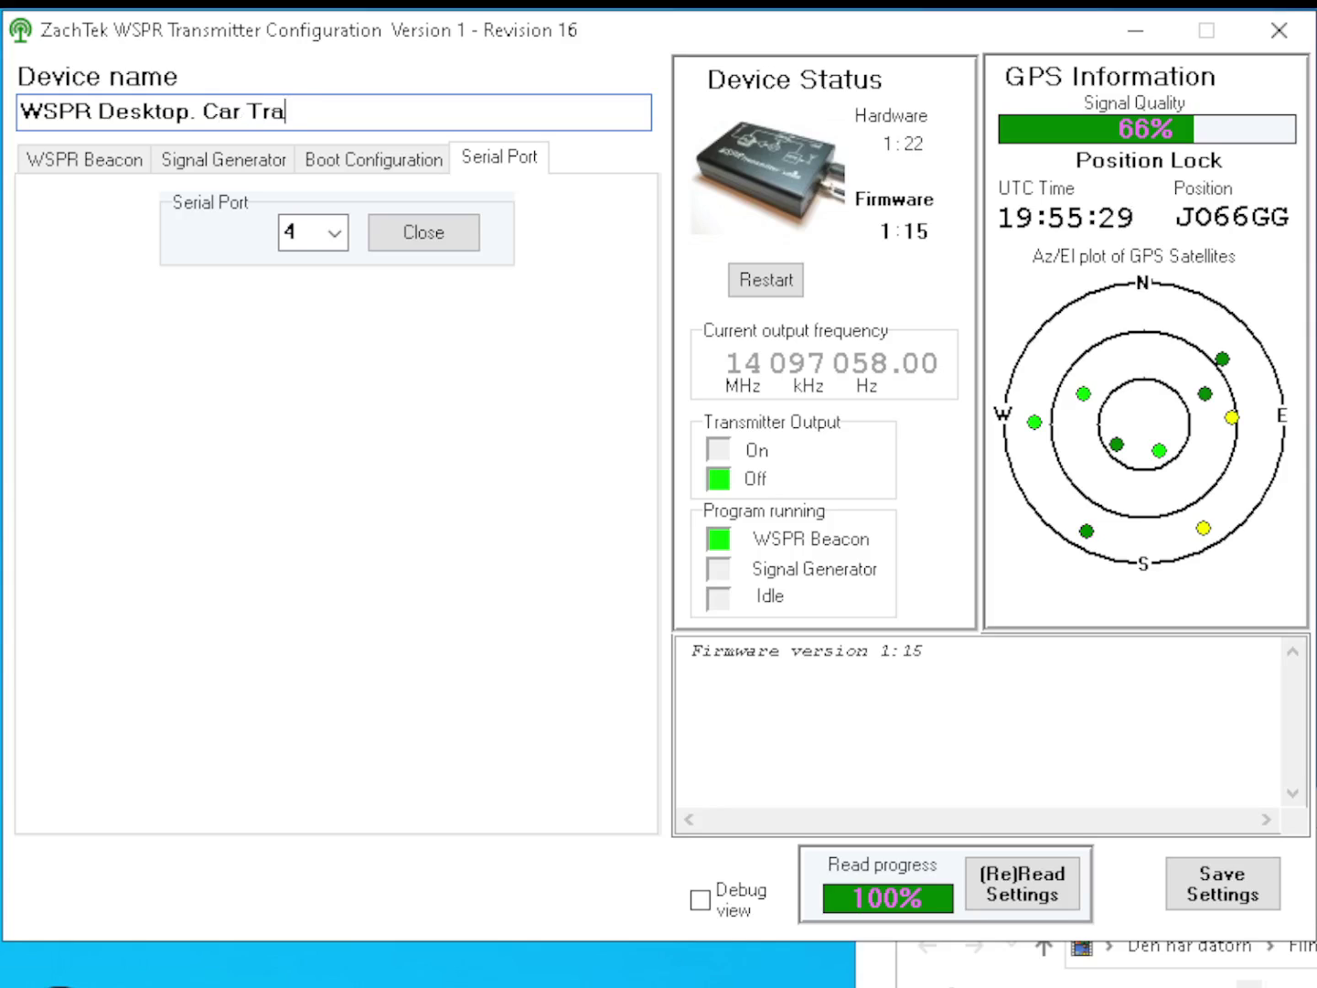
text(cker)
click(1242, 888)
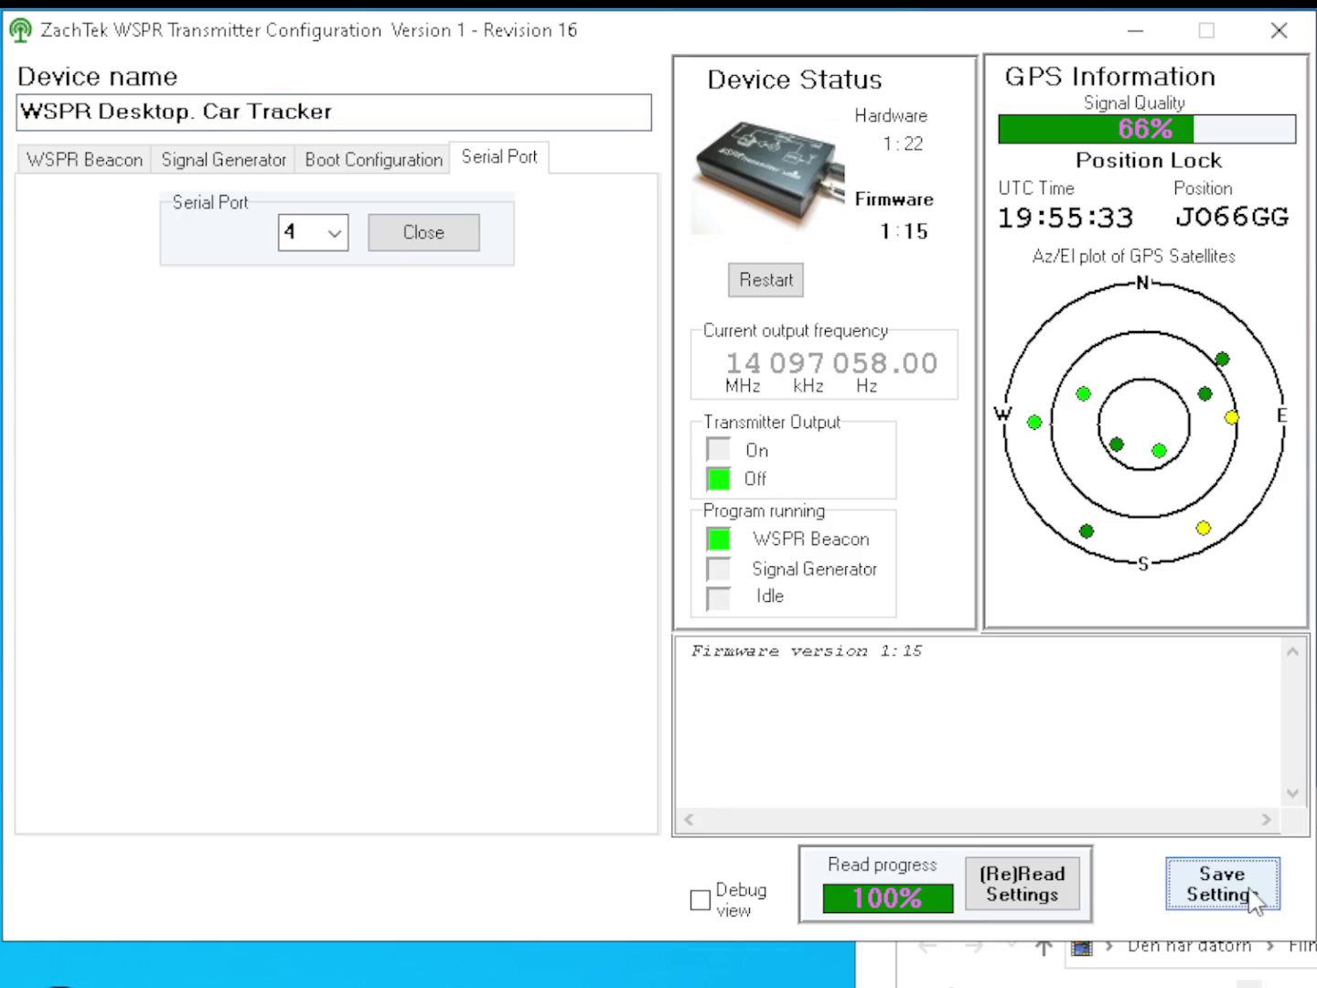
click(1009, 885)
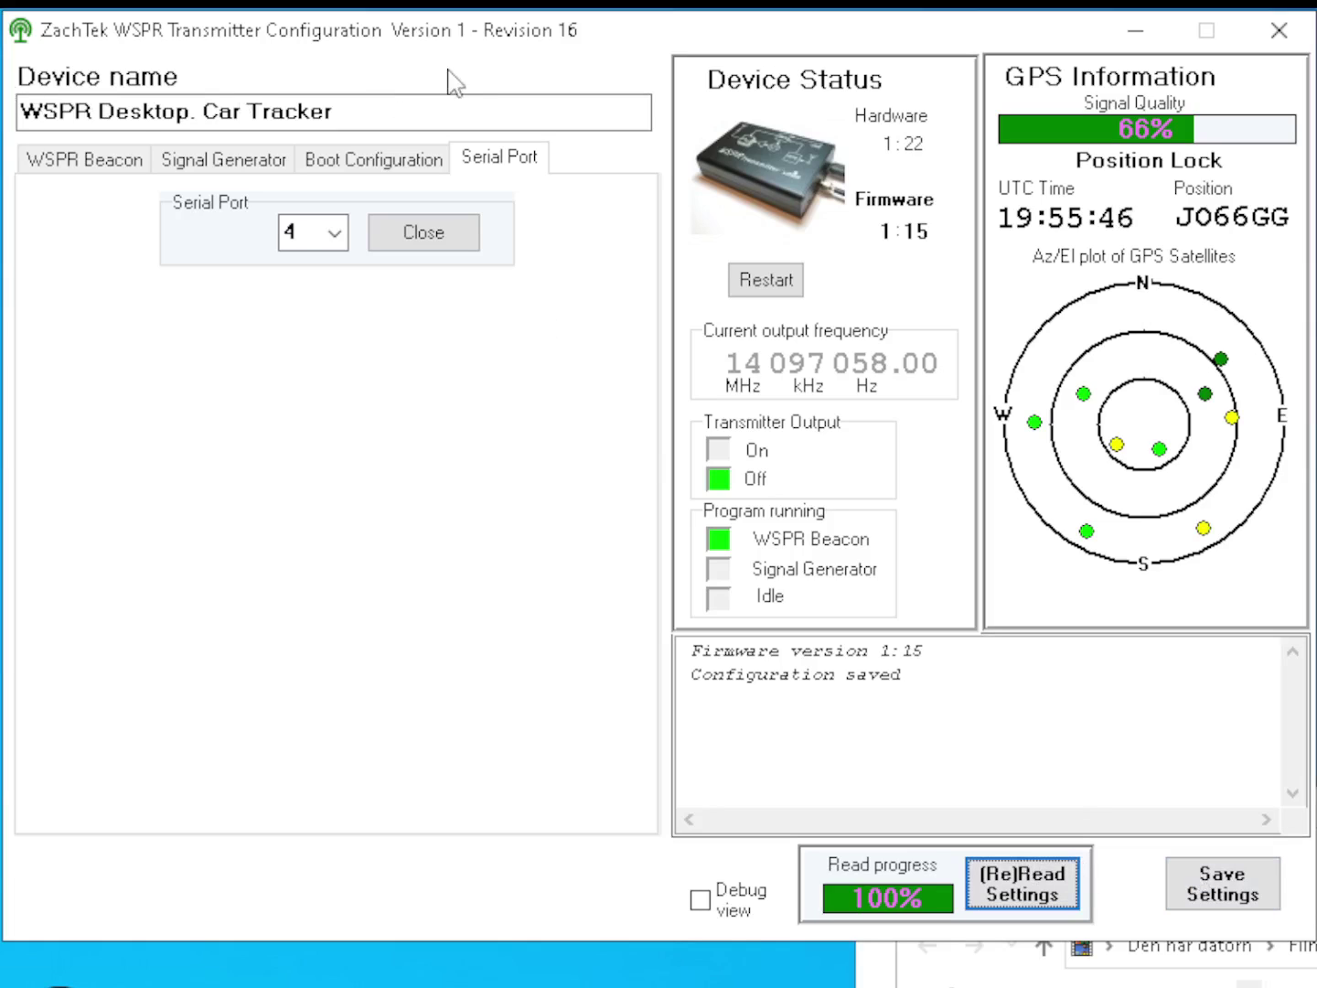
Select serial port 5 instead of 4 and disconnect from the desktop transmitter.
click(331, 240)
click(331, 240)
click(297, 314)
click(406, 239)
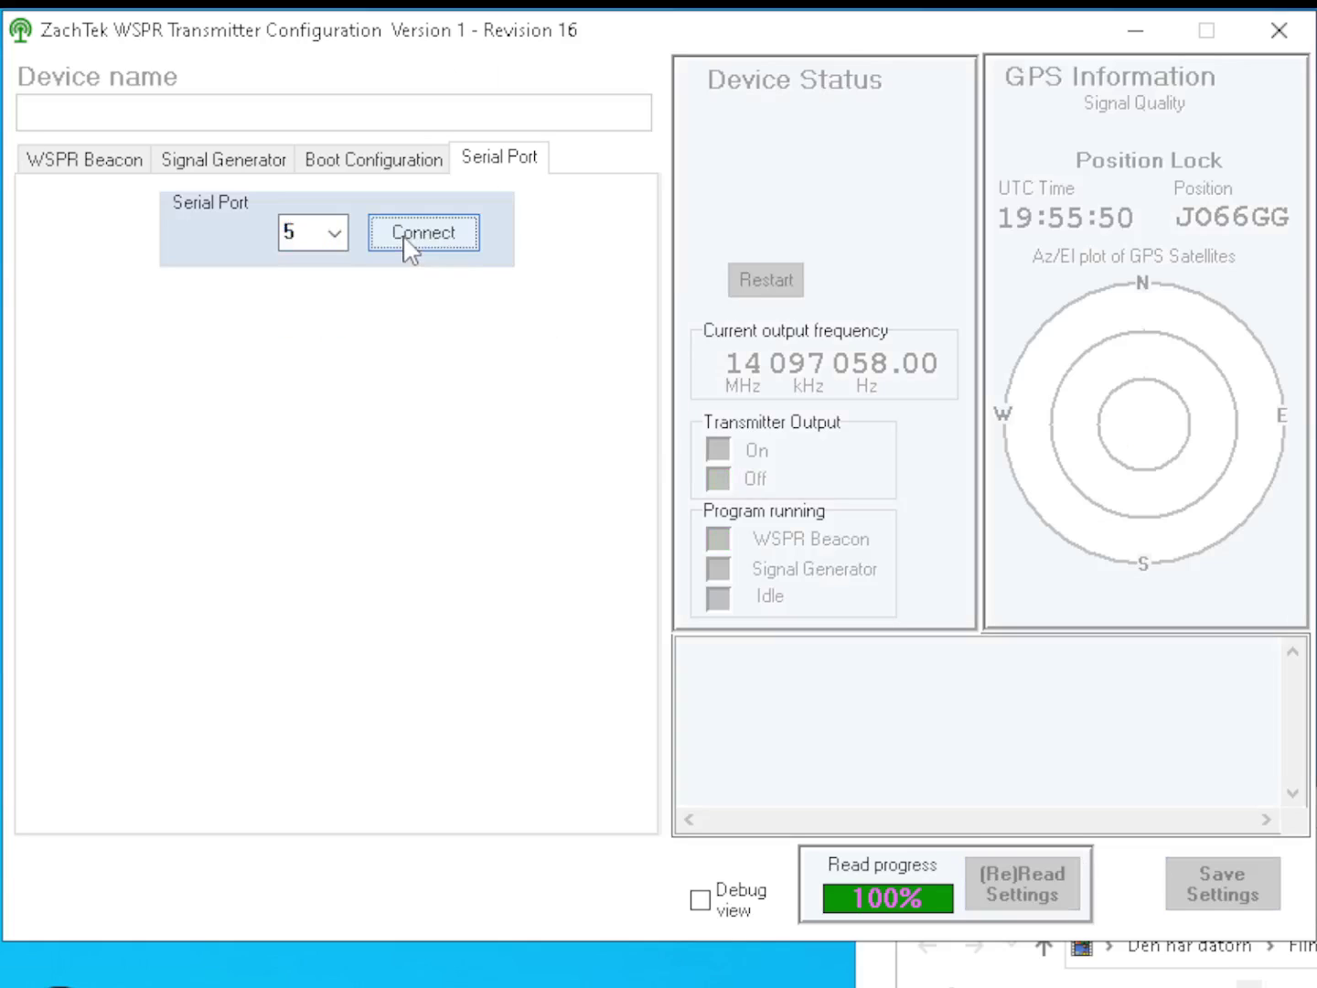
Connect to the WSPR TX transmitter on port 5, reading hardware 2:17 and firmware 2:05.
click(407, 239)
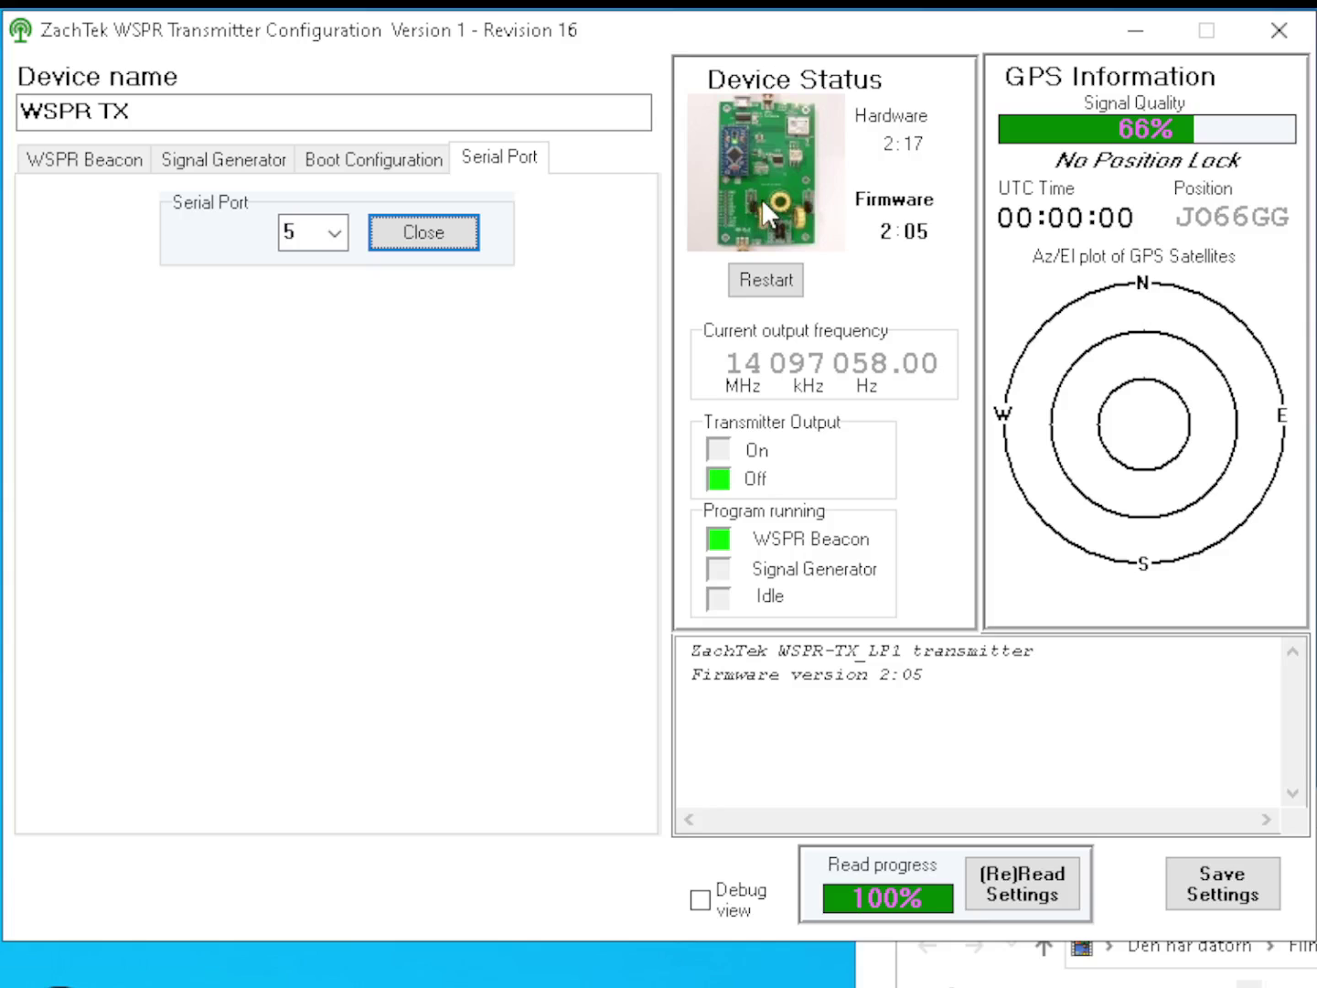
mouse_move(746, 199)
mouse_move(817, 130)
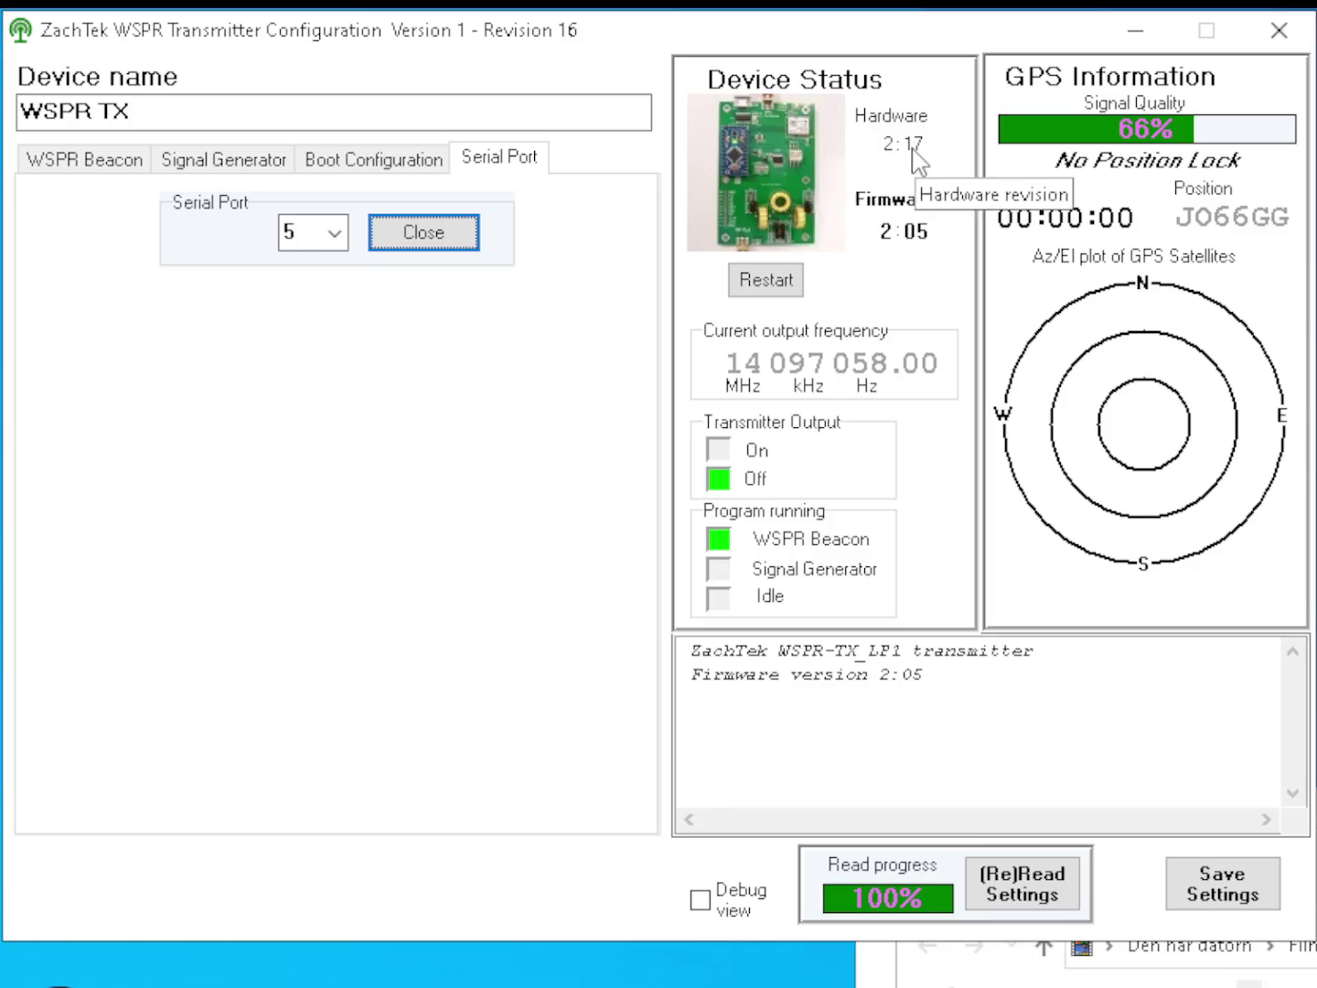
mouse_move(918, 153)
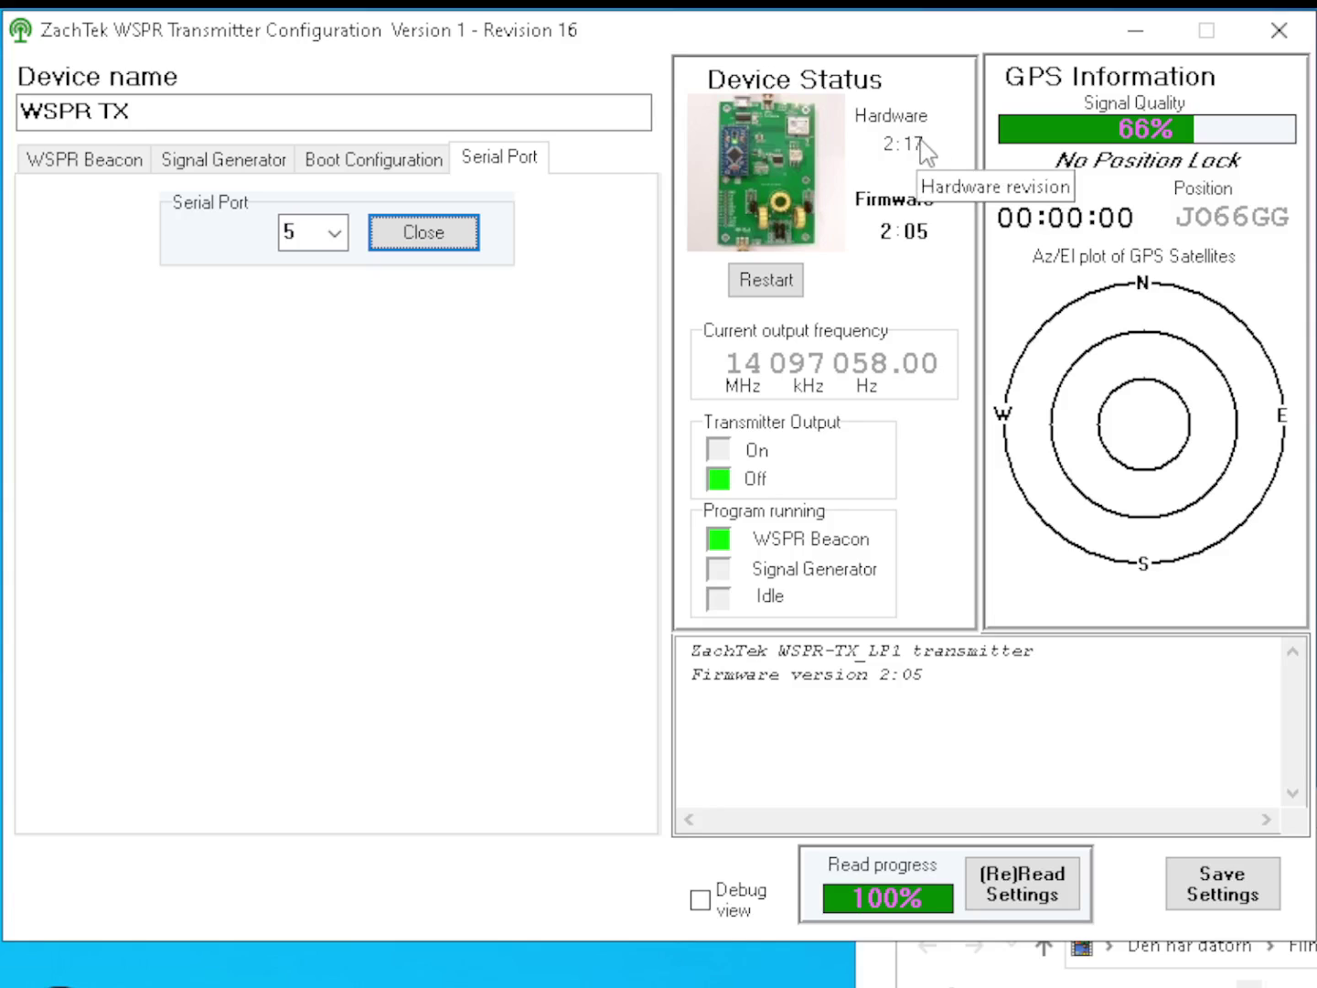
mouse_move(783, 155)
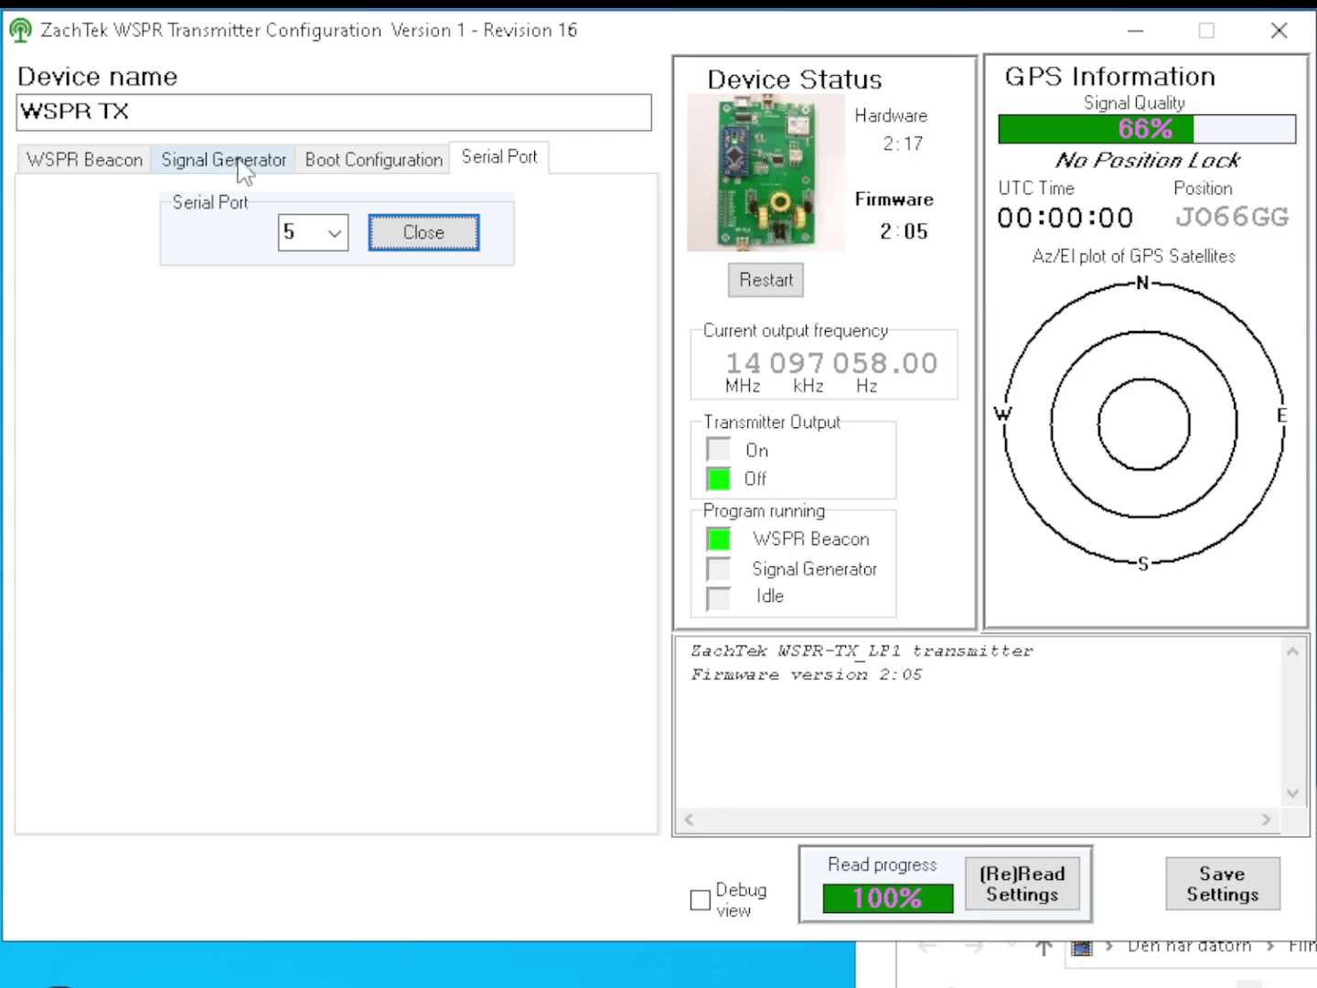
Disconnect WSPR TX and reconnect to 'WSPR Desktop. Car Tracker' on serial port 4.
click(331, 234)
click(387, 232)
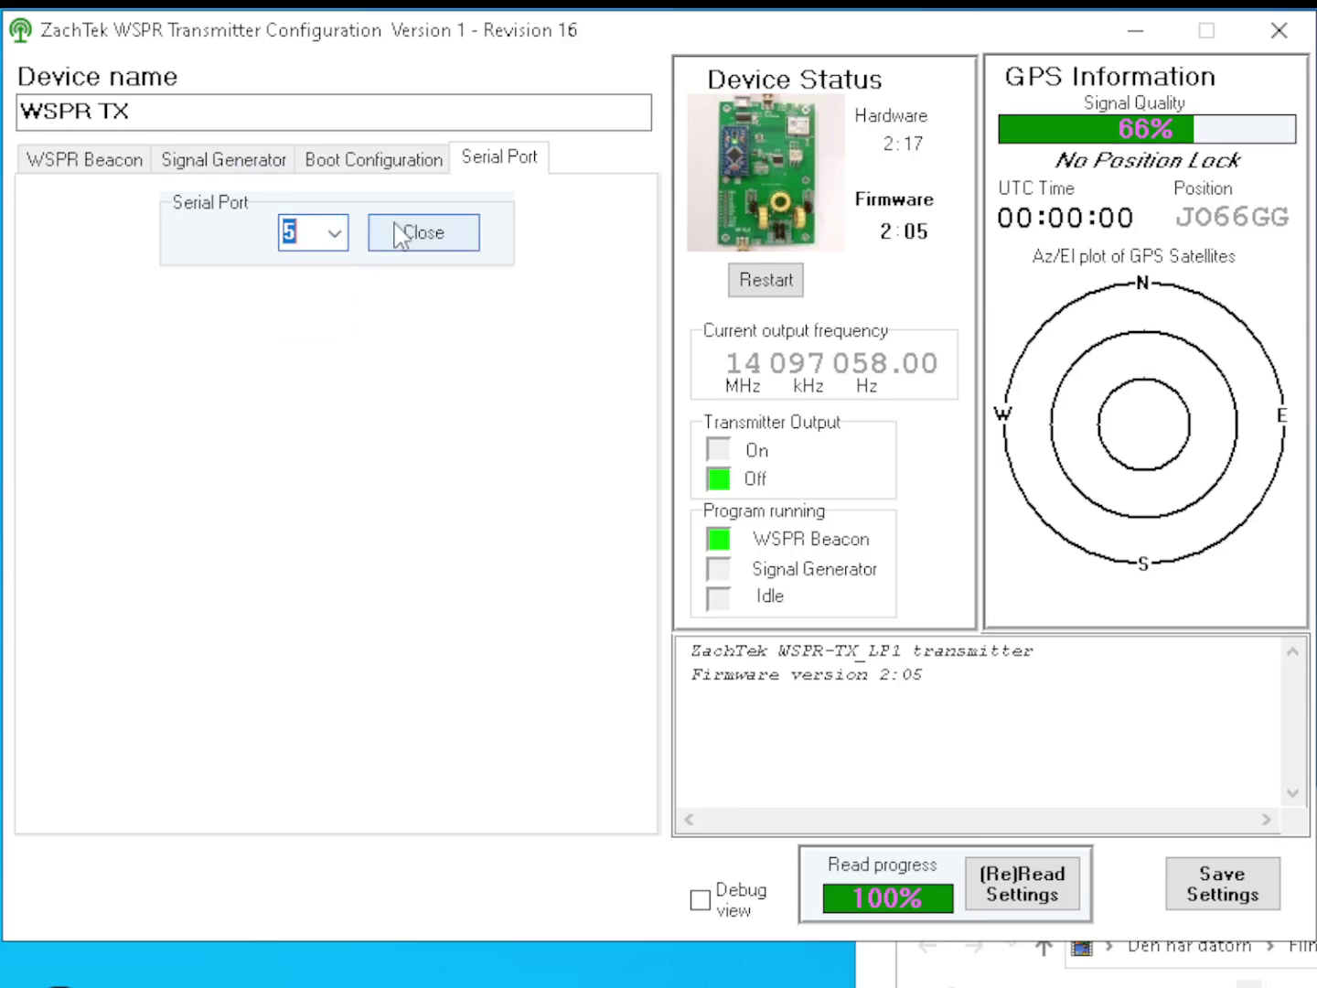
click(334, 233)
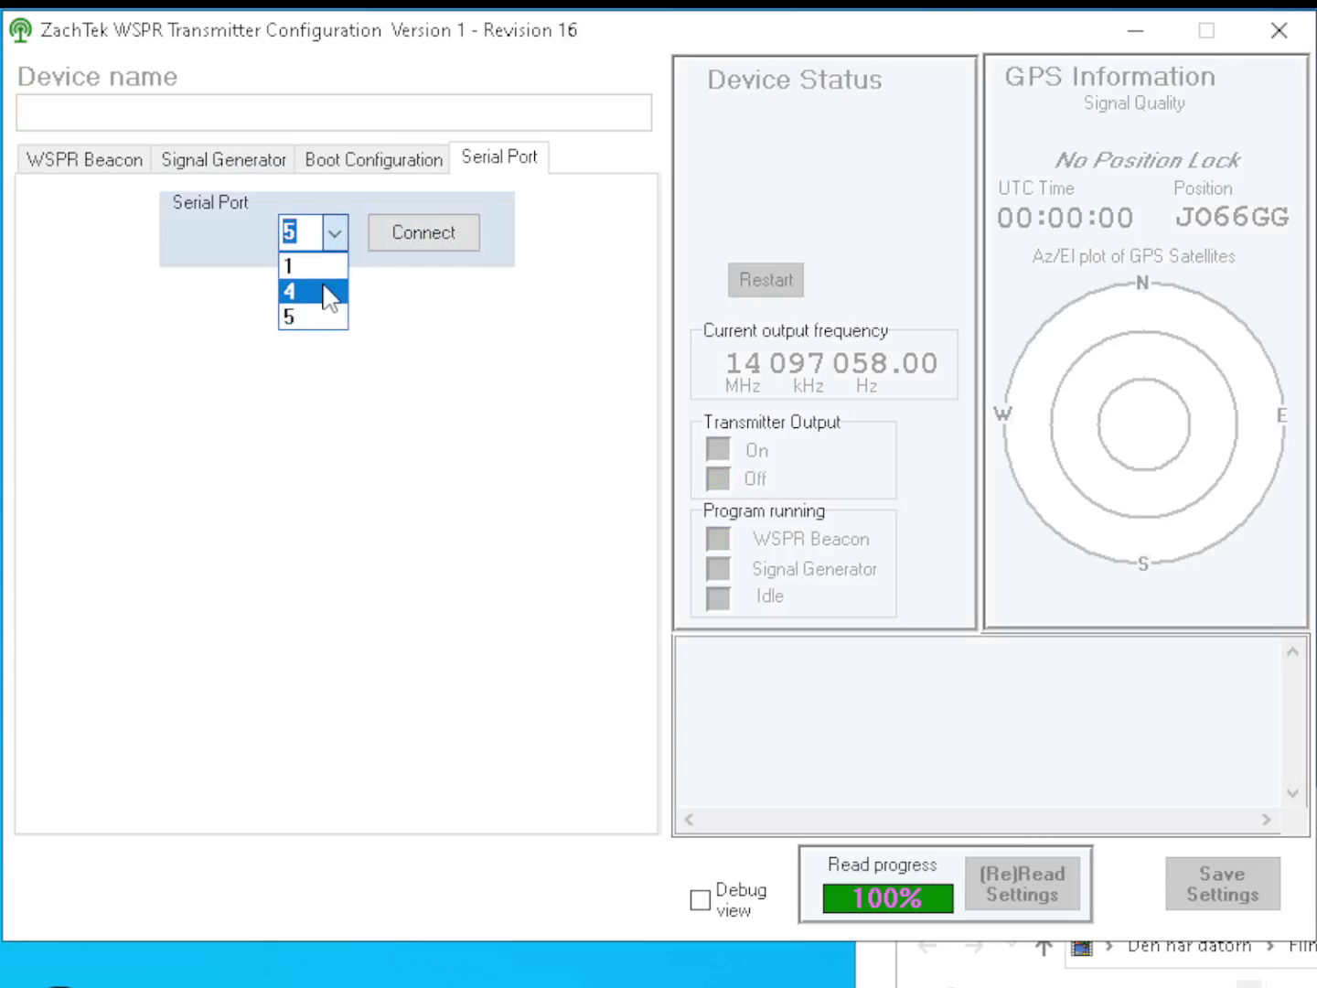
click(334, 288)
click(390, 247)
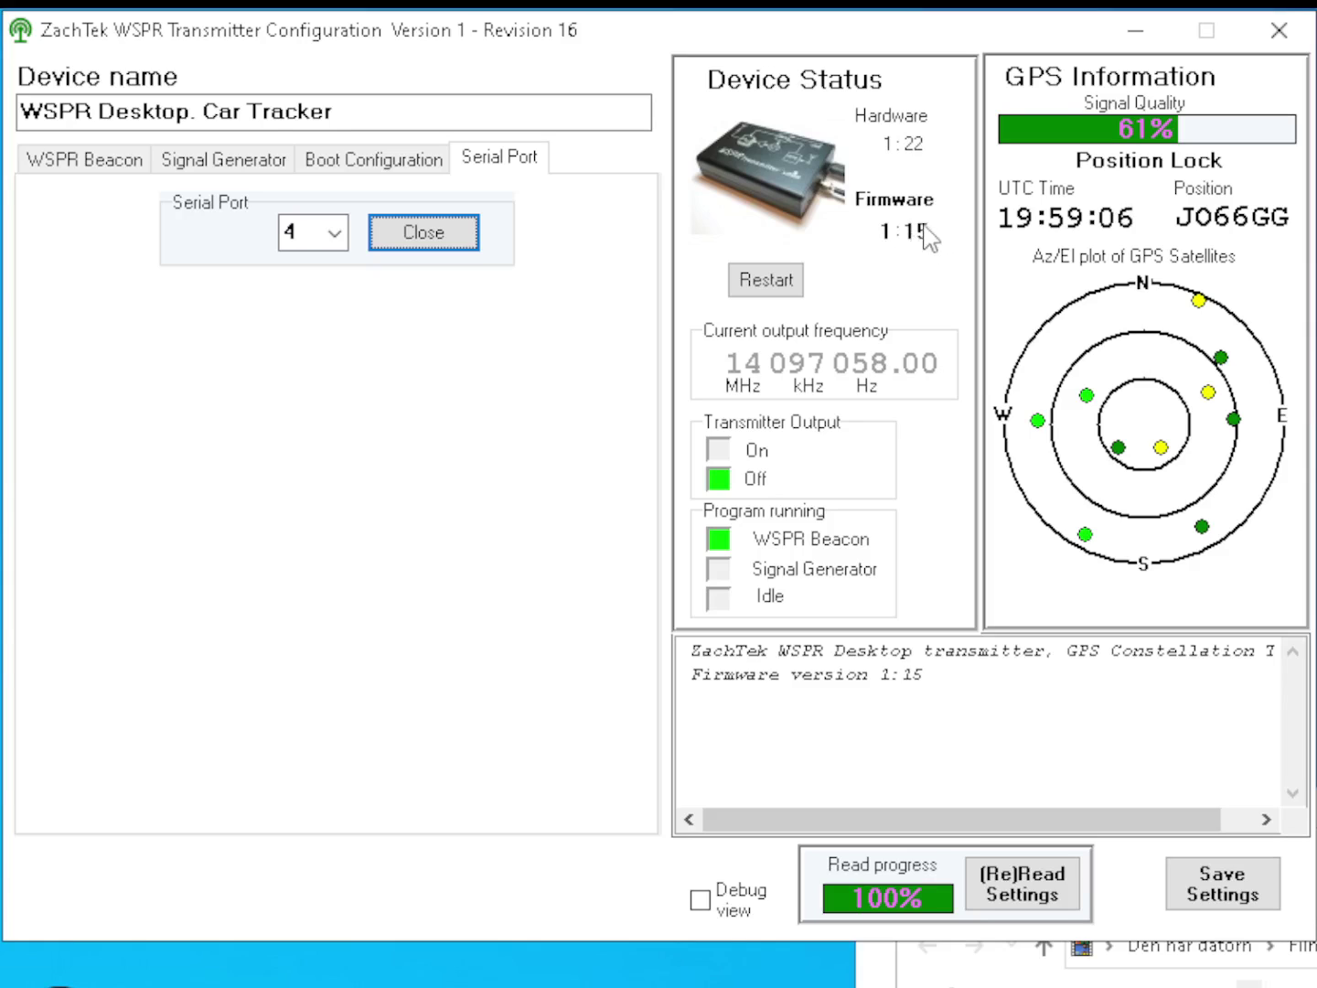
Review the WSPR Beacon settings: 20m band cycle, 2-minute schedule, GPS locator JO66GG.
click(86, 158)
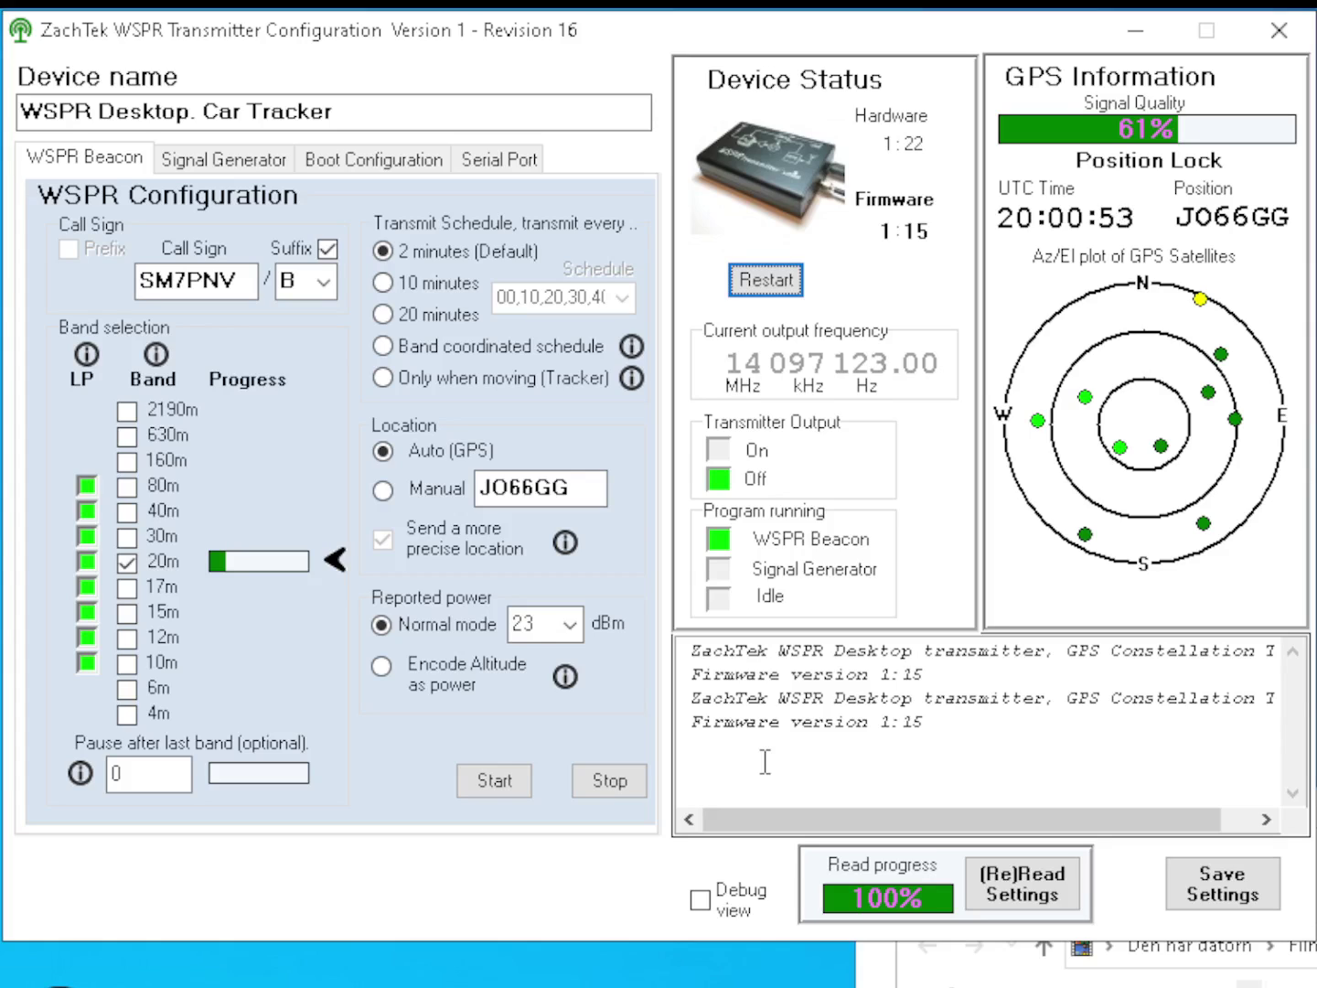
Start the signal generator with output On and tune it to 10 140 600.00 Hz.
click(224, 161)
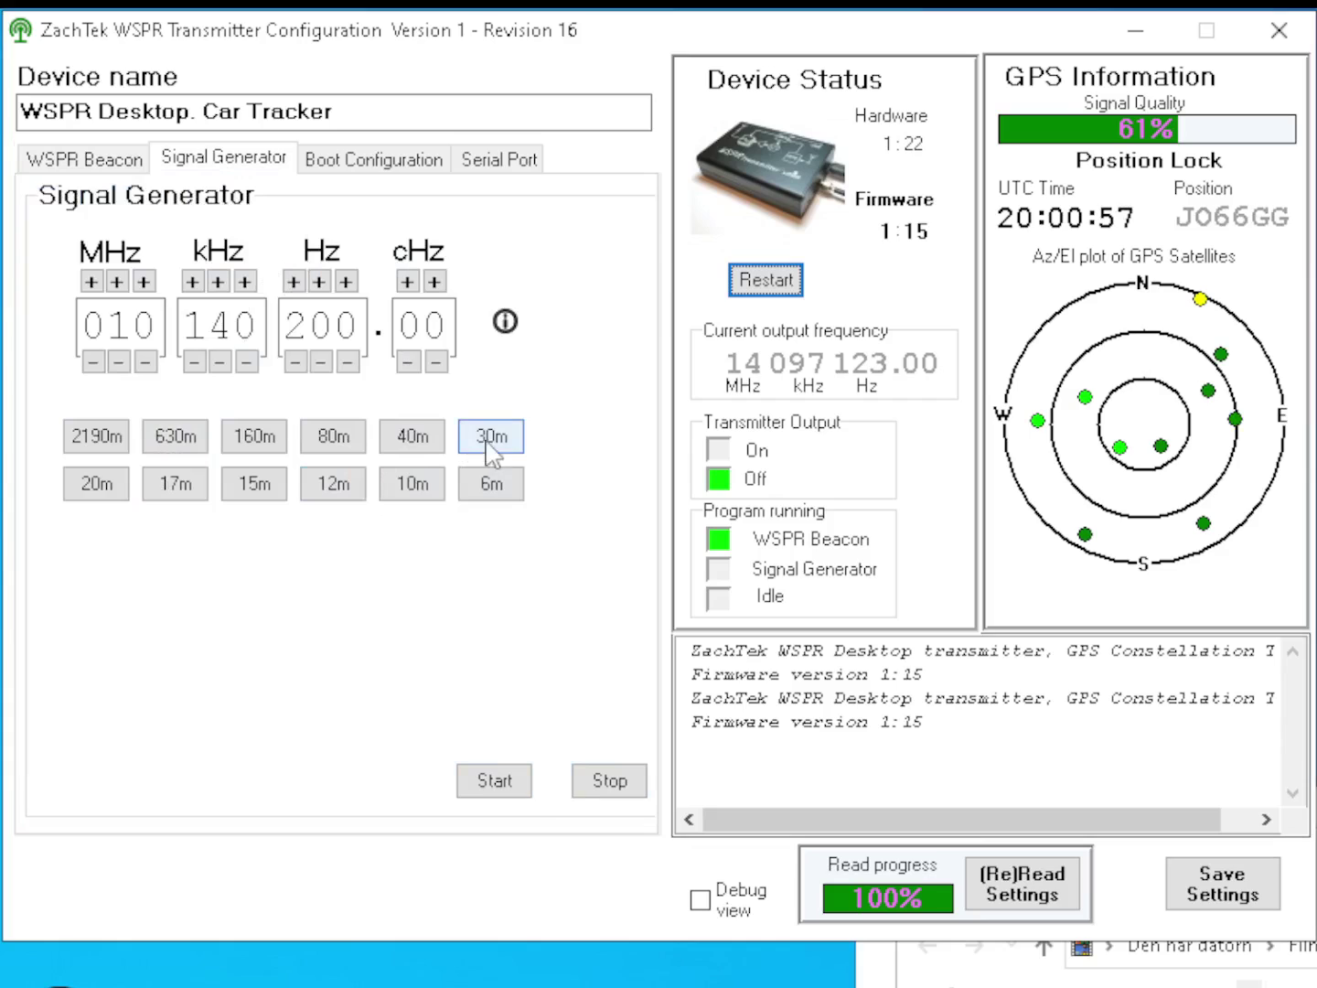
click(494, 779)
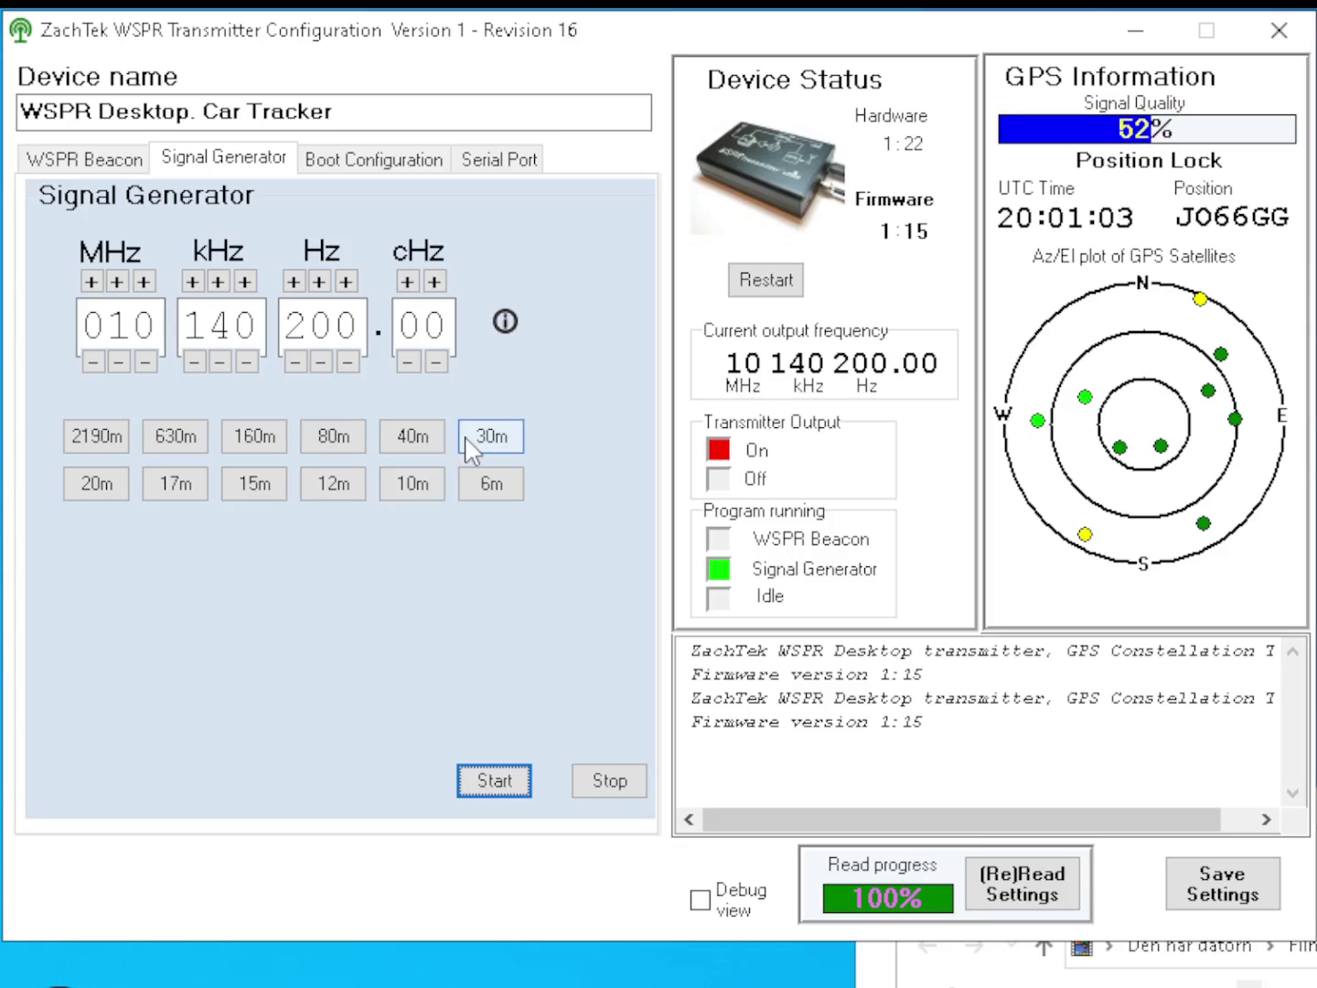
click(293, 362)
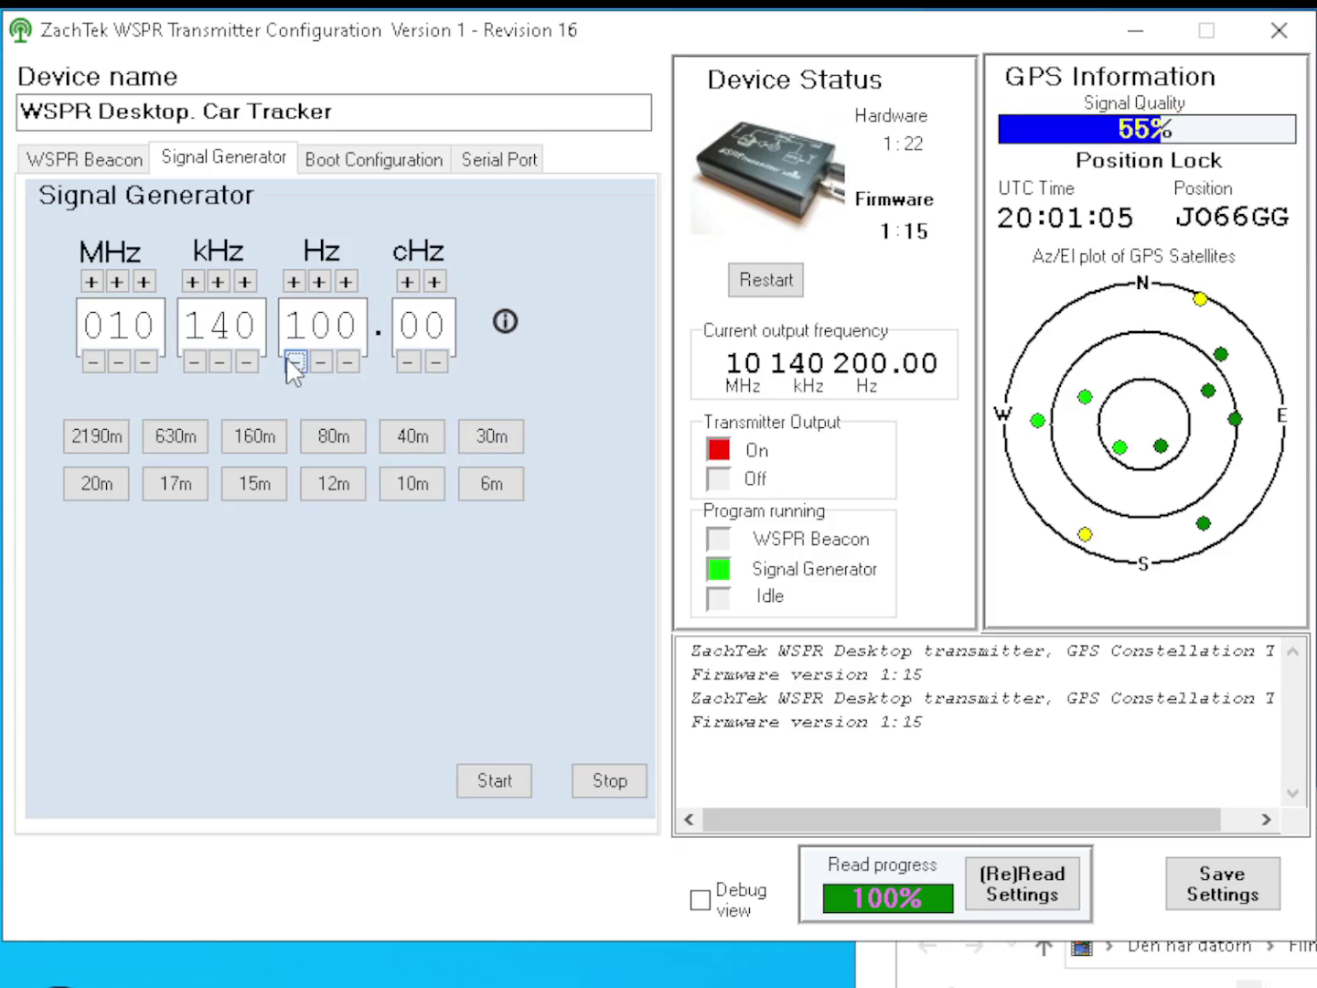
click(294, 282)
click(293, 281)
click(294, 281)
click(294, 282)
click(293, 281)
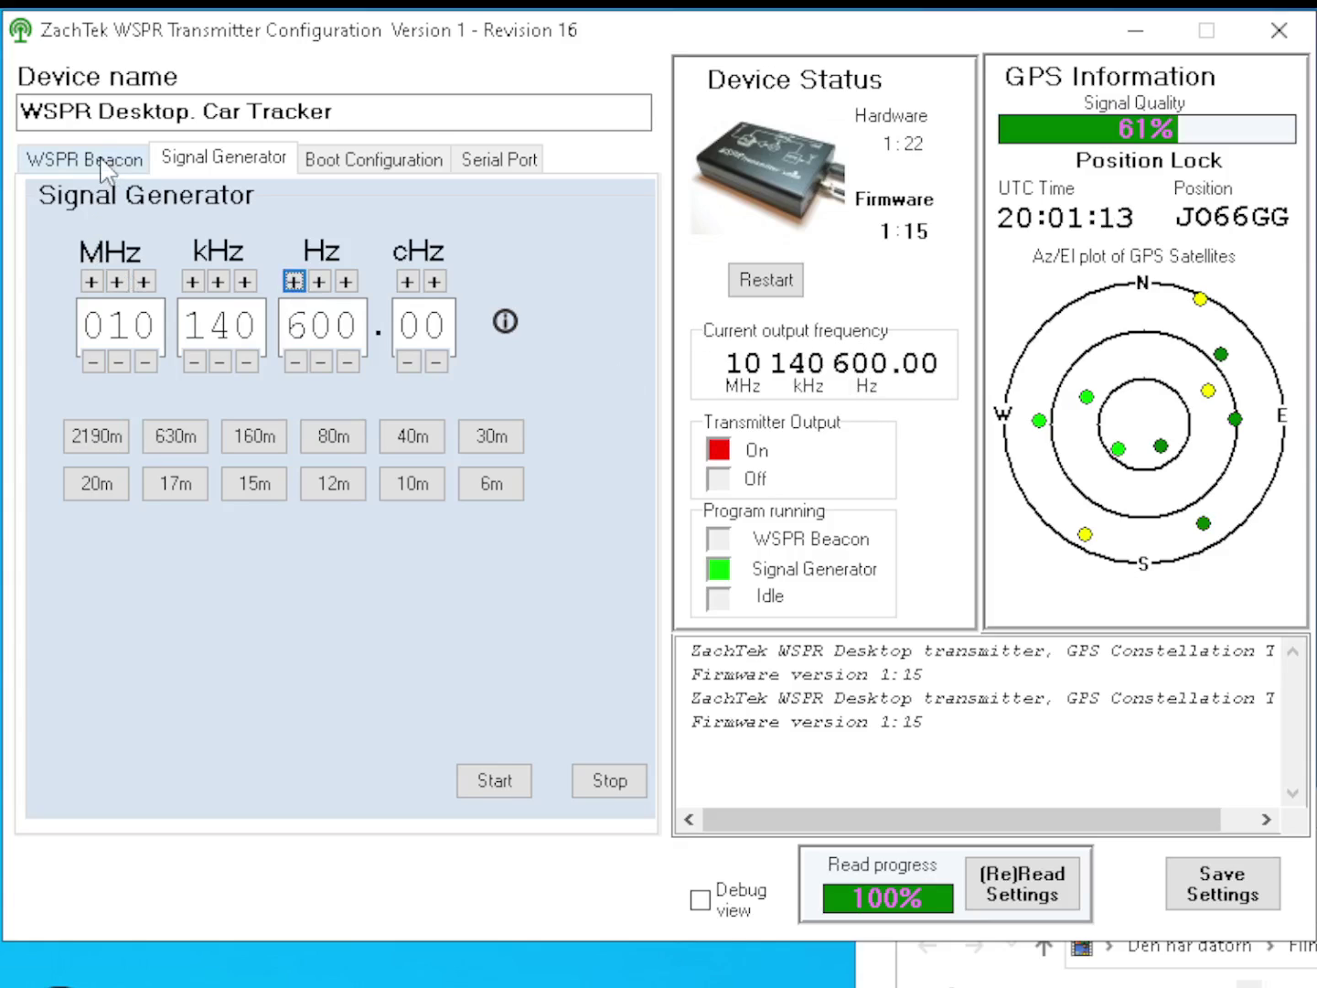
Stop the test signal transmission and go back to the WSPR Beacon configuration.
click(614, 780)
click(83, 168)
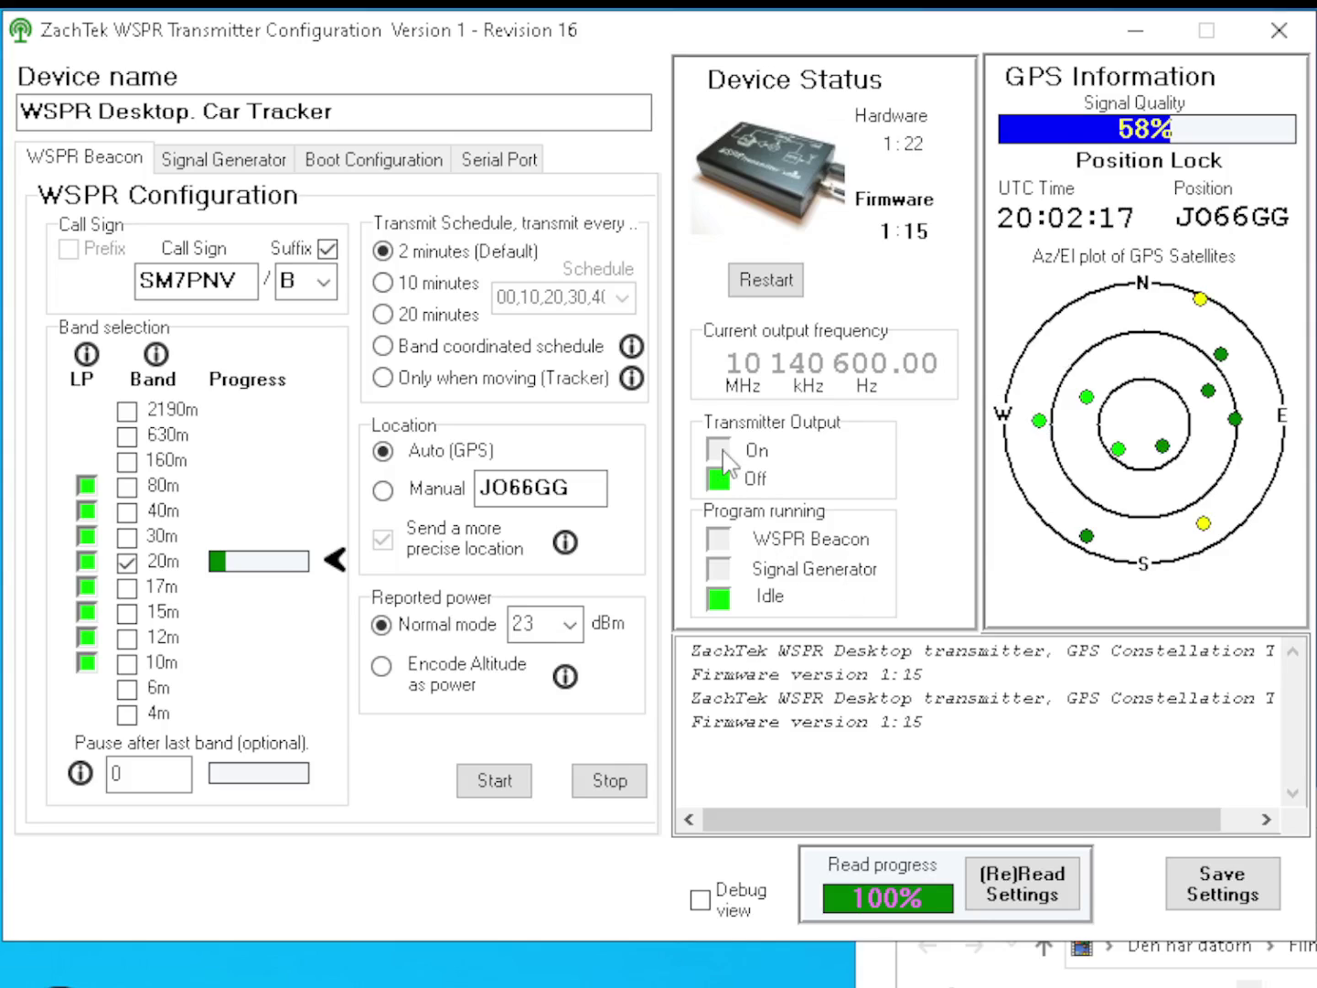
Briefly transmit a steady 10 140 600.00 Hz carrier from the signal generator, then stop it.
click(266, 159)
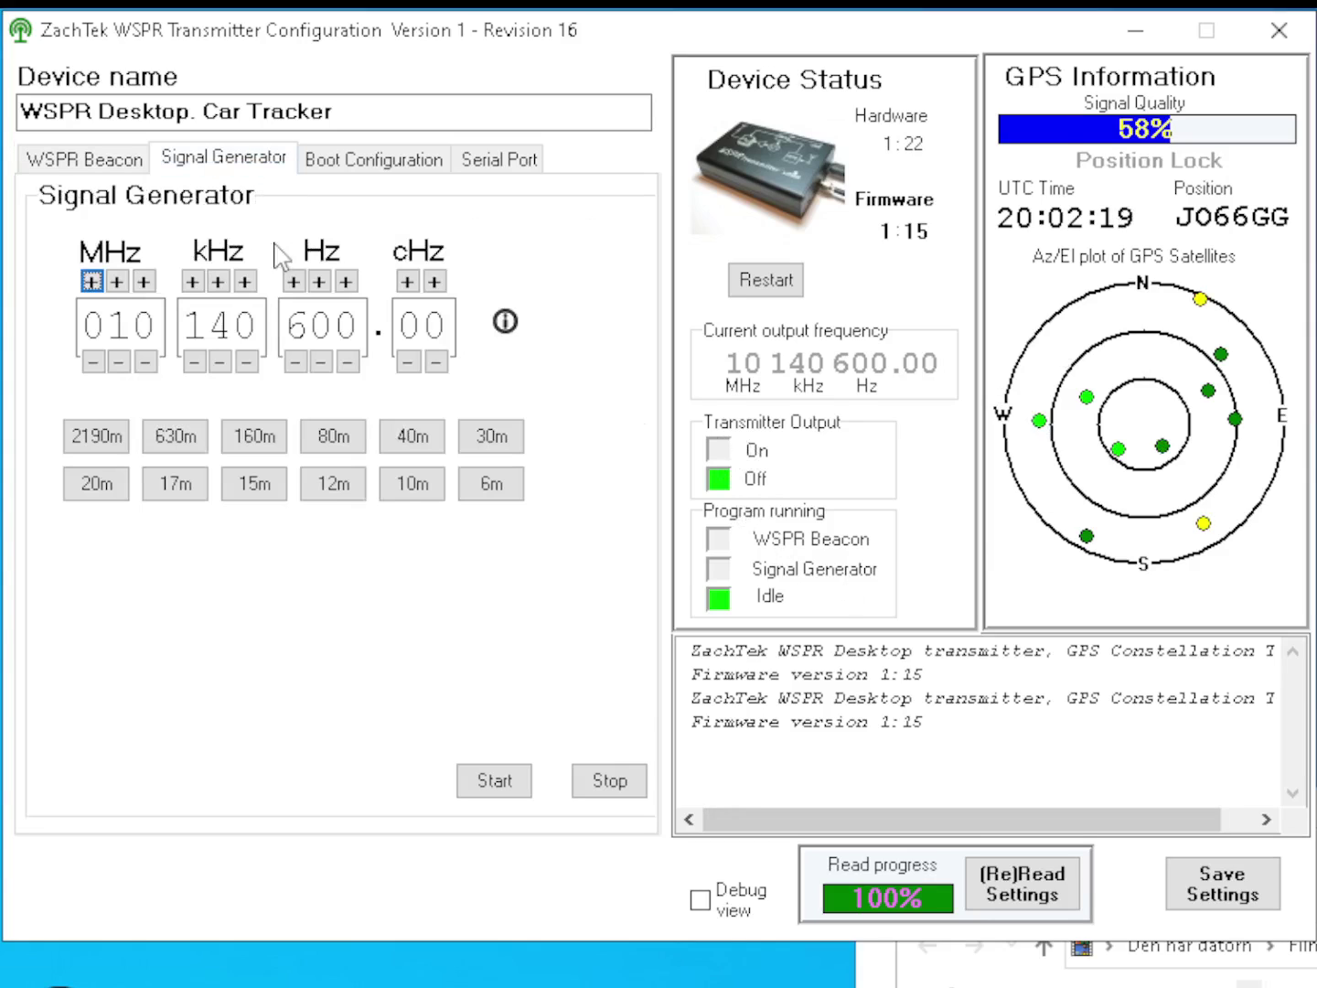
click(496, 784)
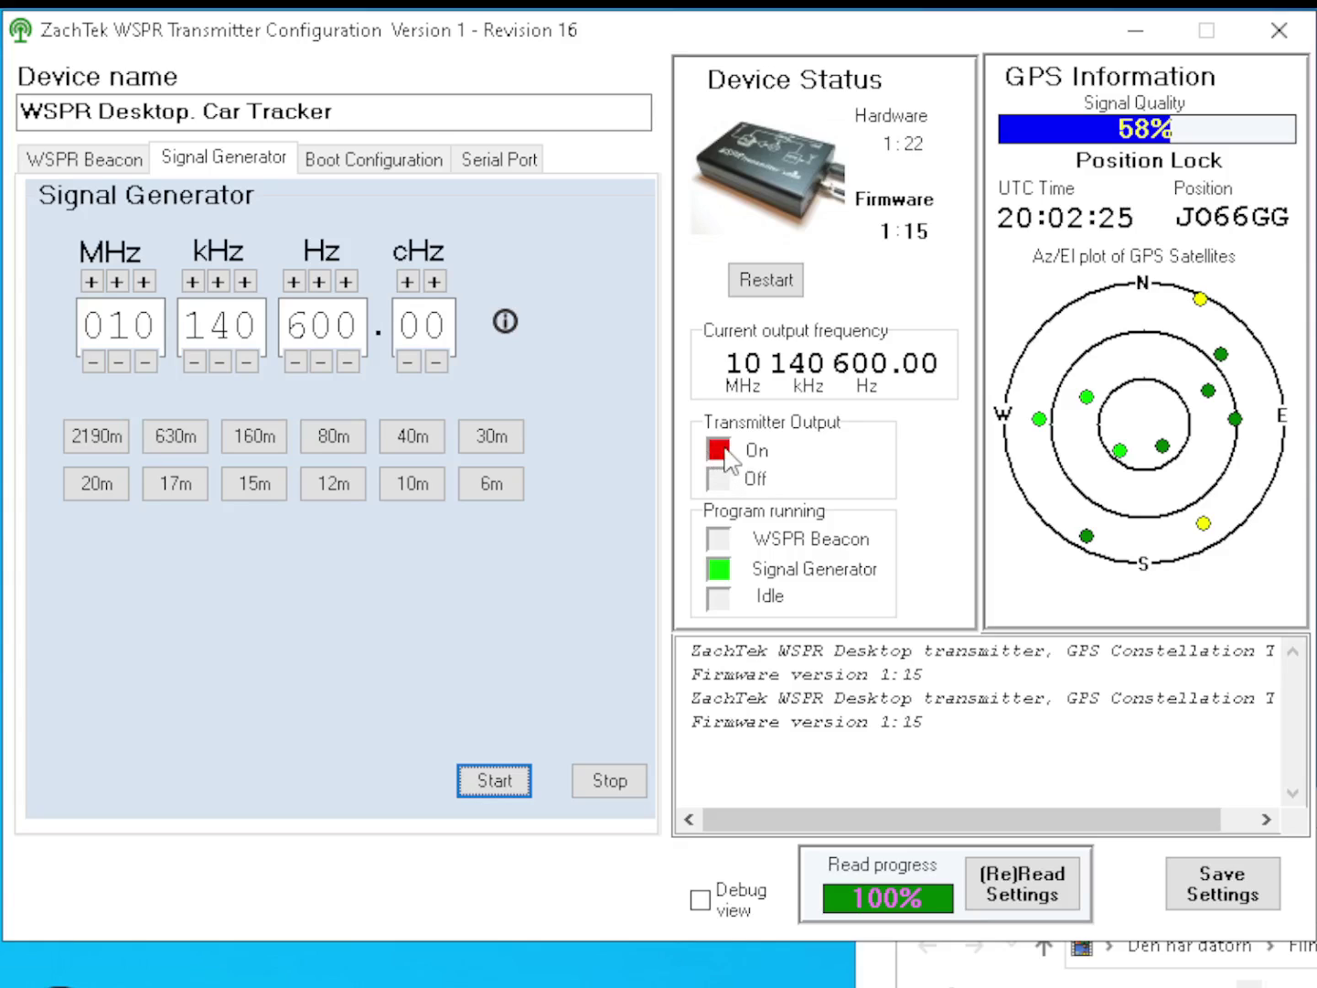
click(610, 783)
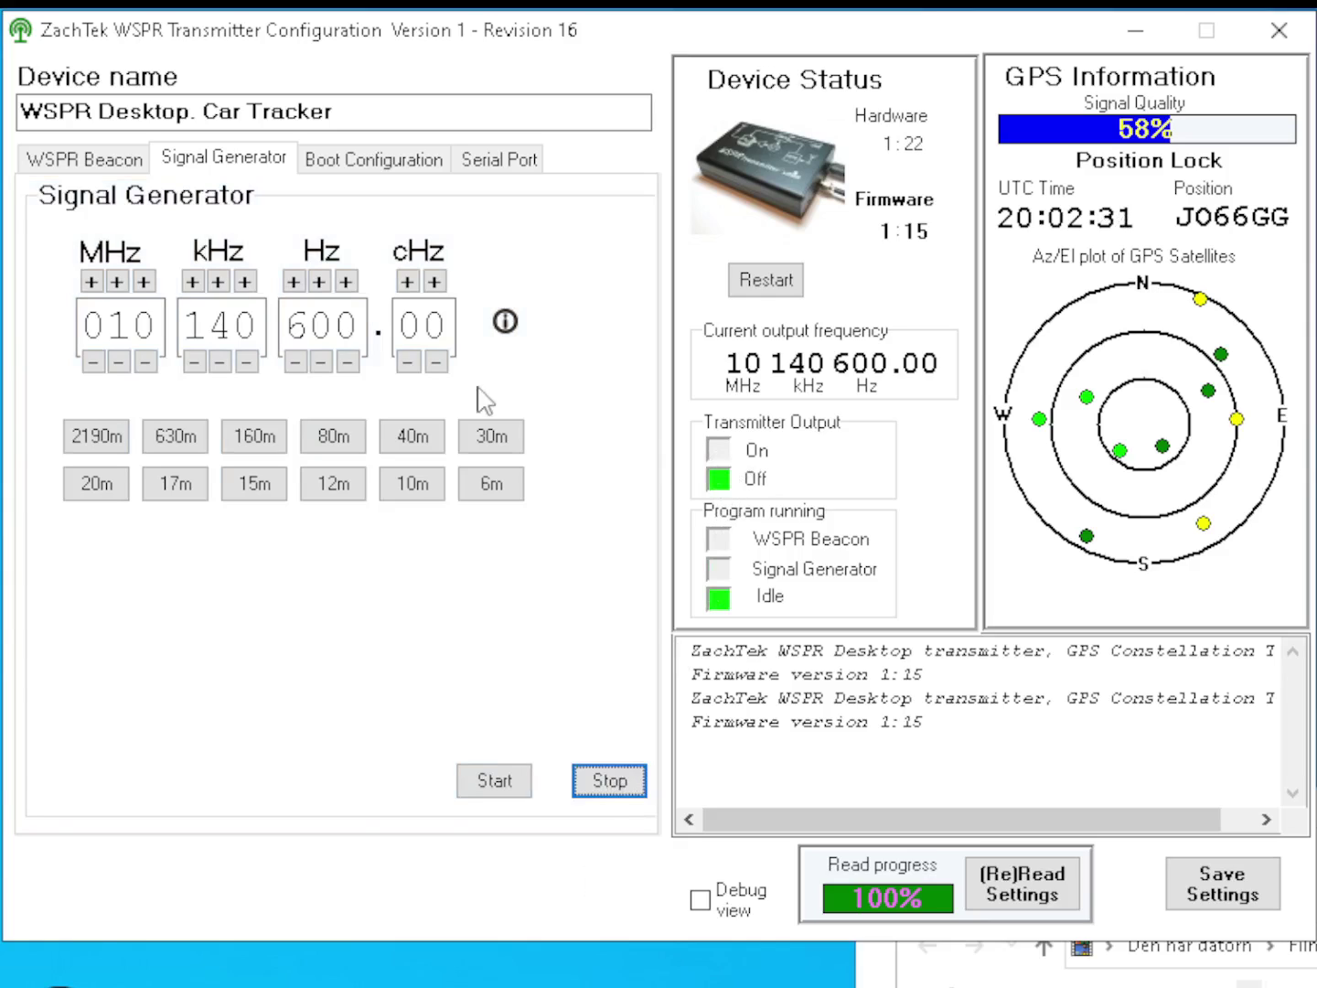
Start the WSPR beacon and add the 30m and 40m bands to its rotation.
click(111, 165)
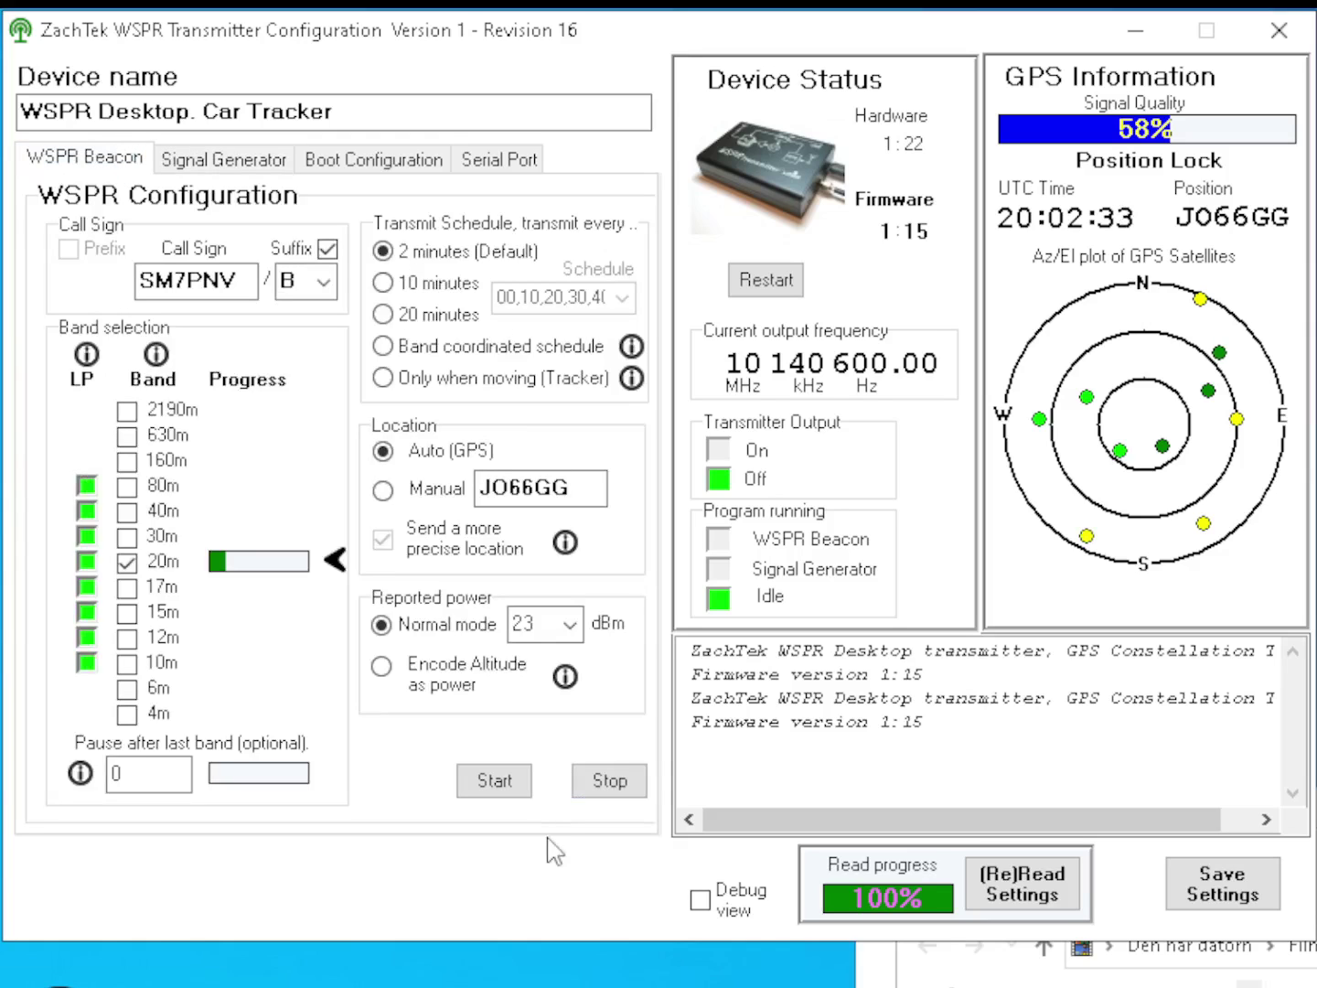
click(495, 783)
click(127, 536)
click(127, 511)
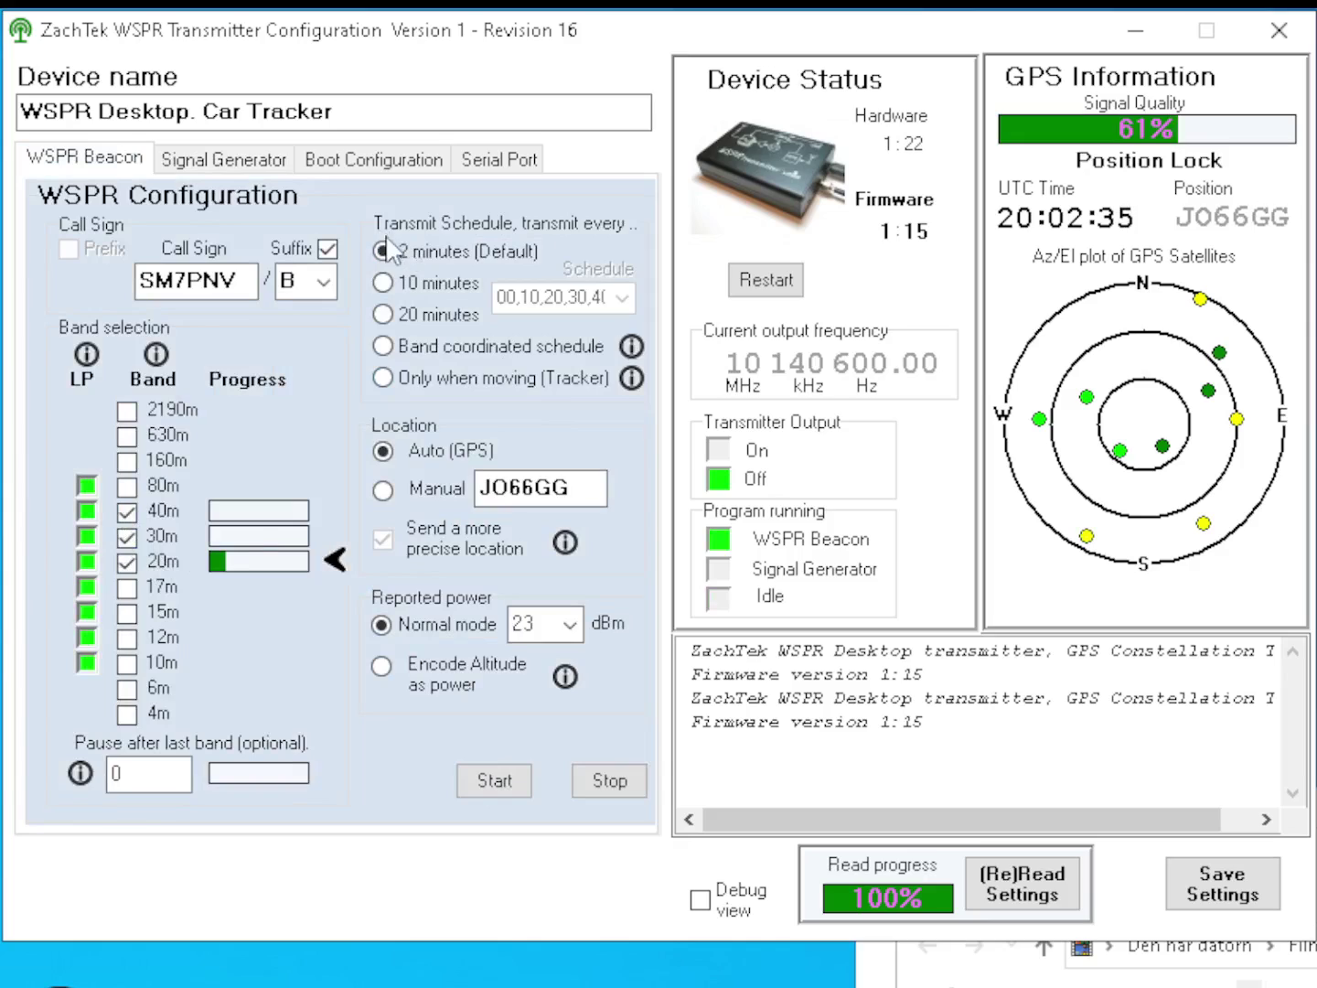
Keep reported power at Normal, remove the call-sign suffix, and save the settings to the transmitter.
click(382, 666)
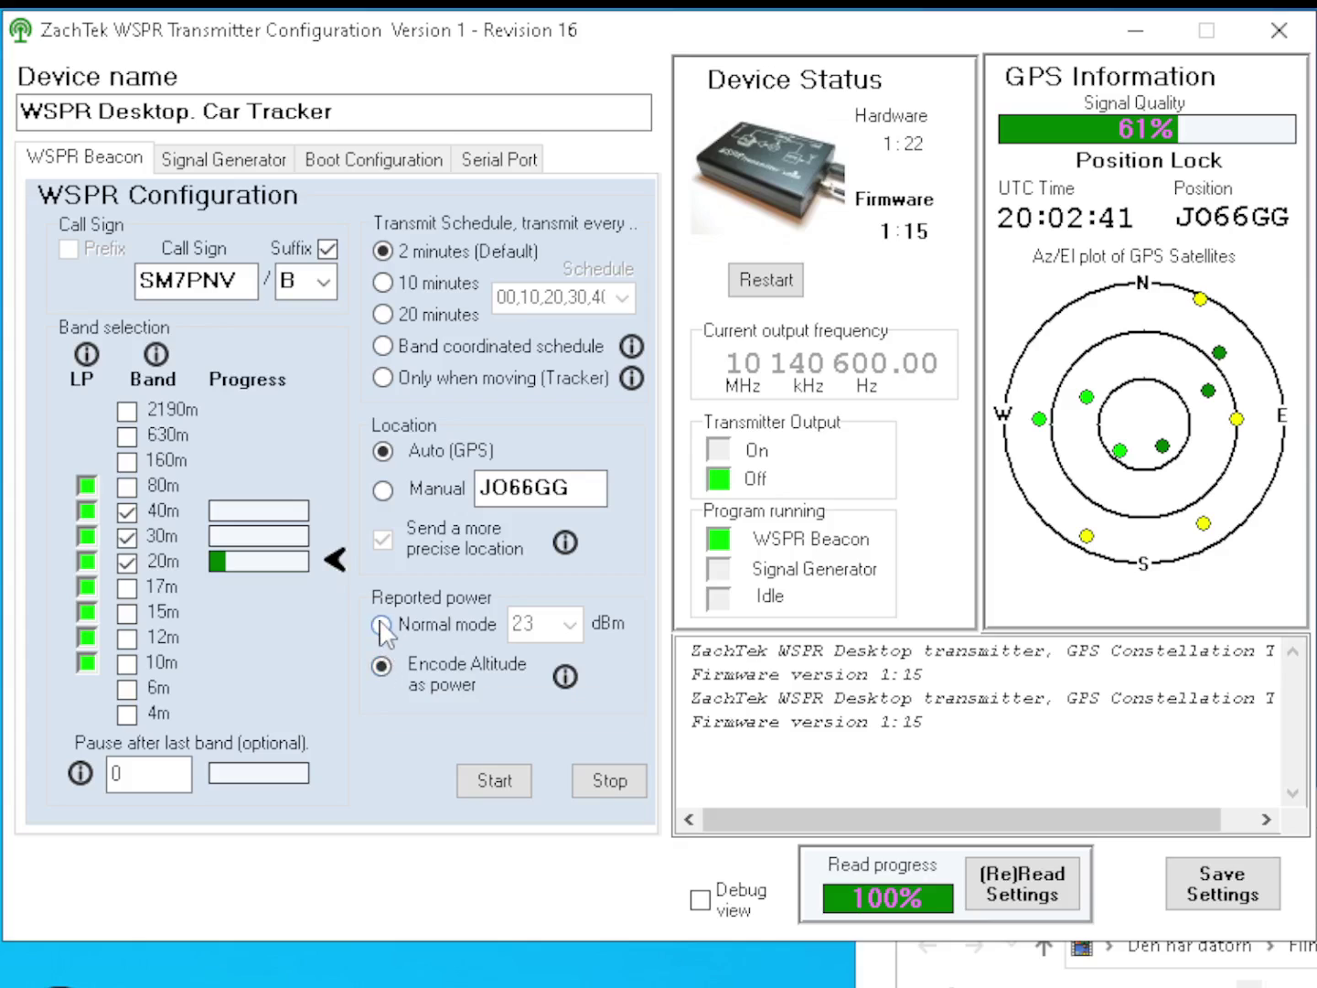
click(382, 623)
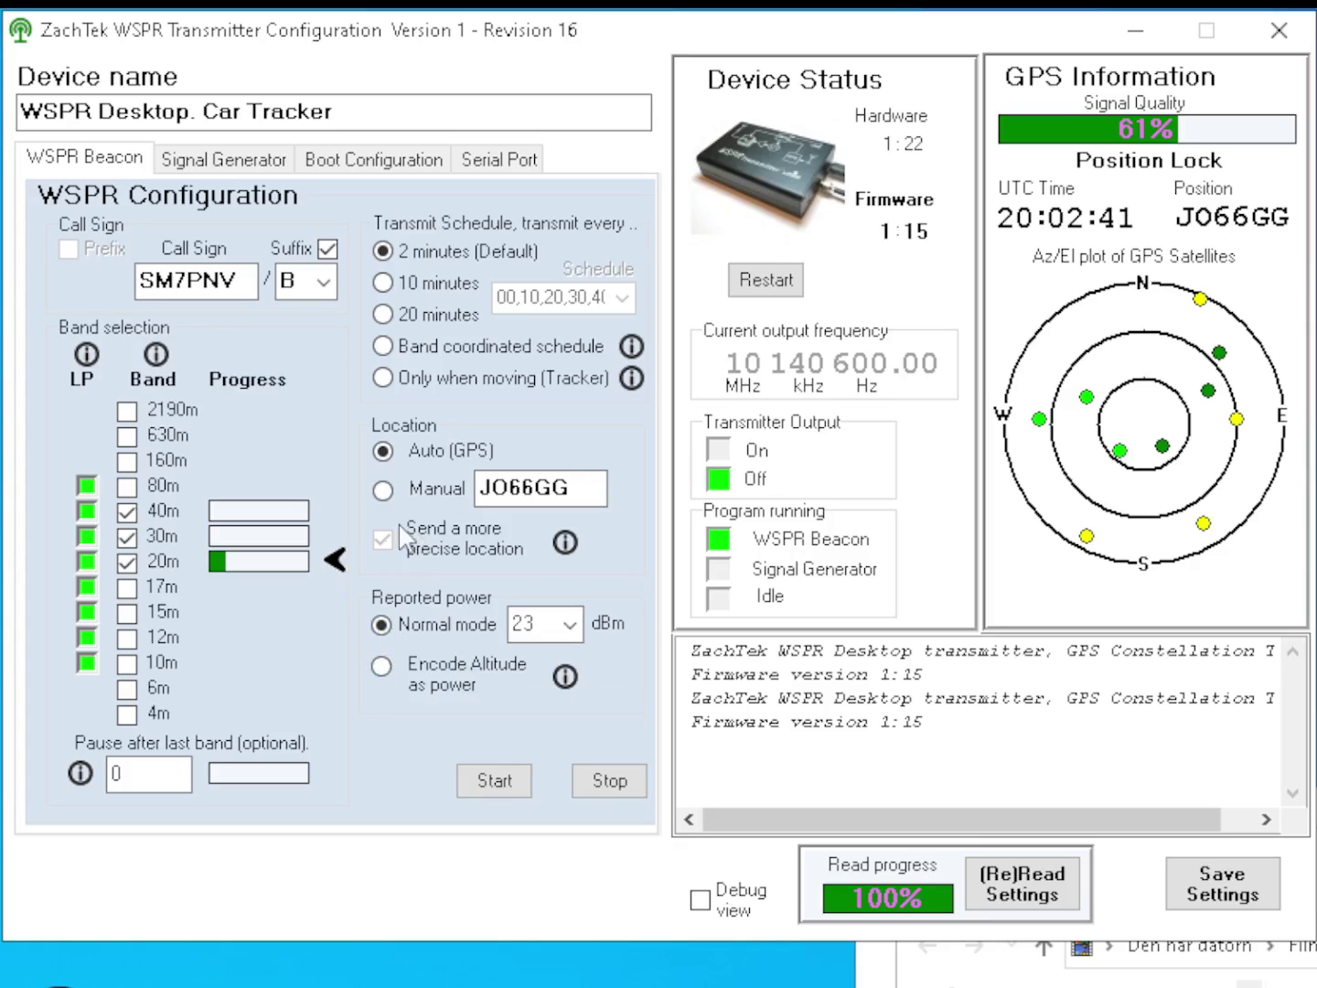
click(327, 247)
click(1215, 898)
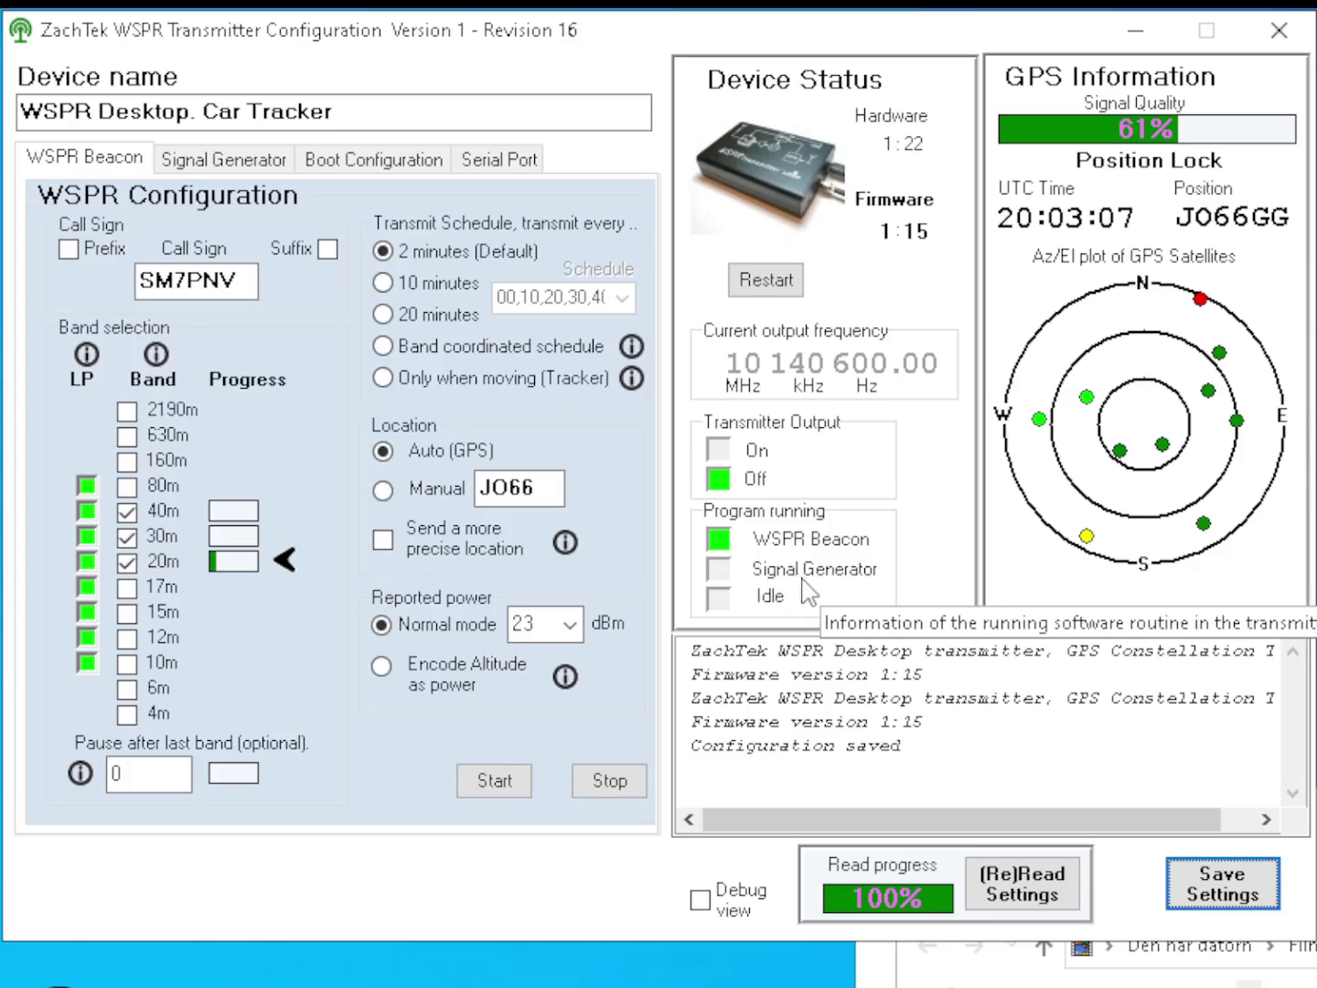
Run the signal generator, step its frequency up to 16 740 600.00 Hz, then stop it.
click(225, 161)
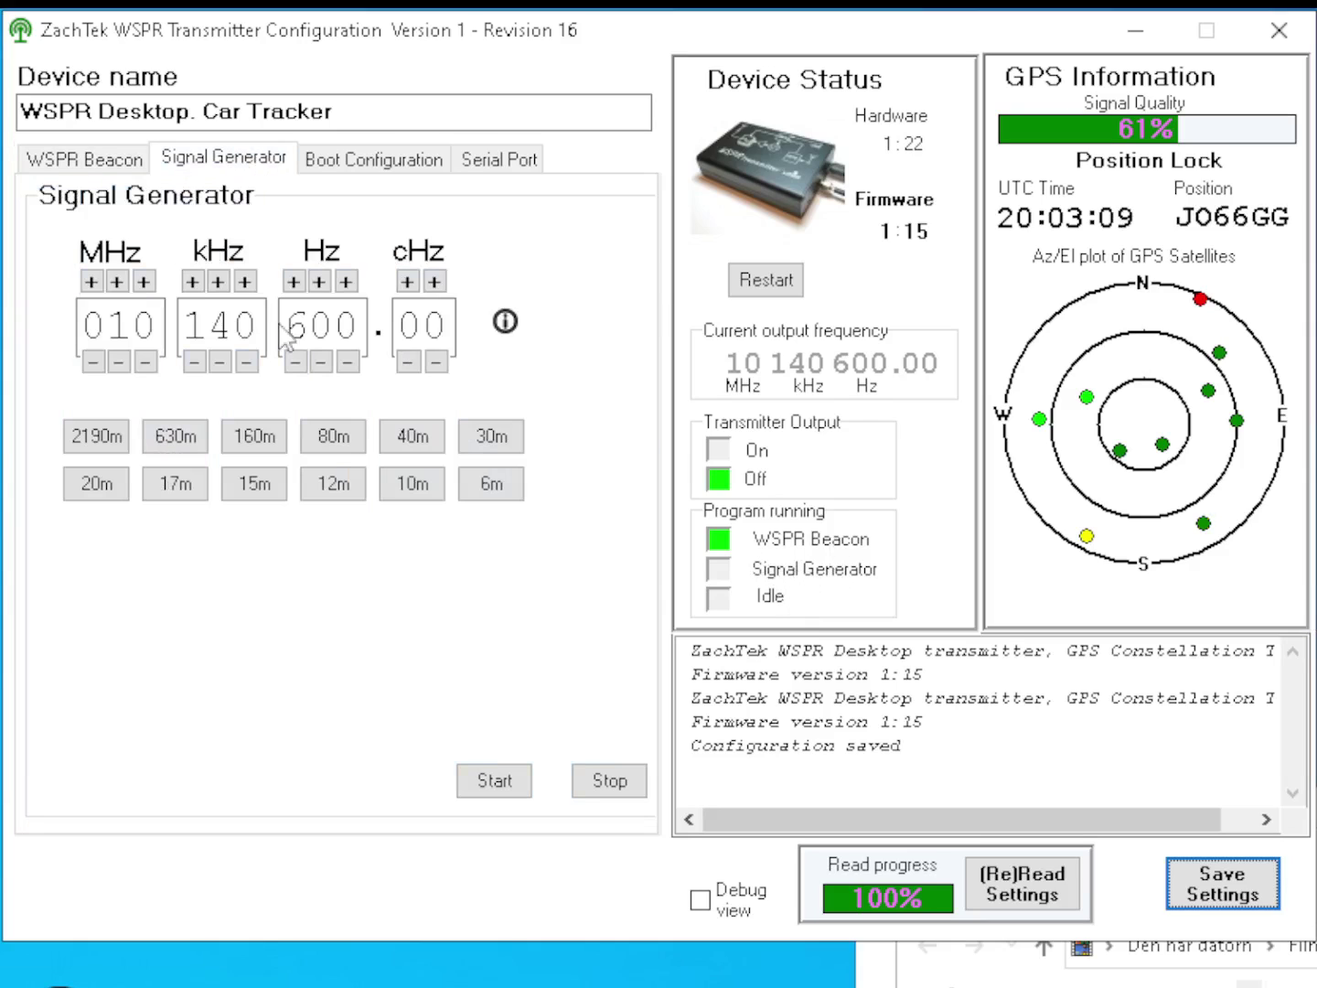
click(517, 780)
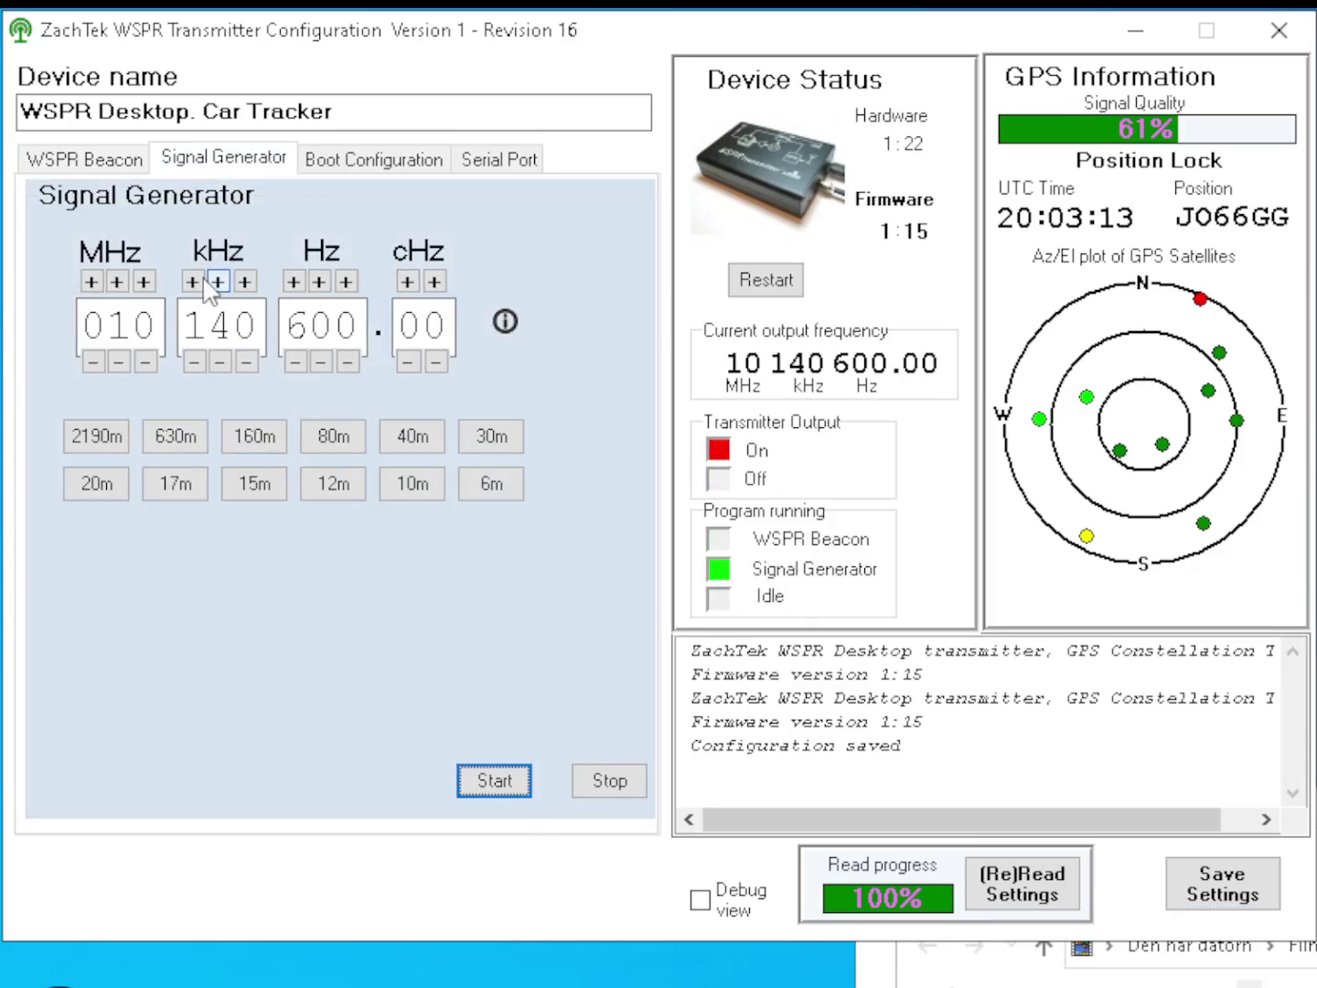
click(192, 281)
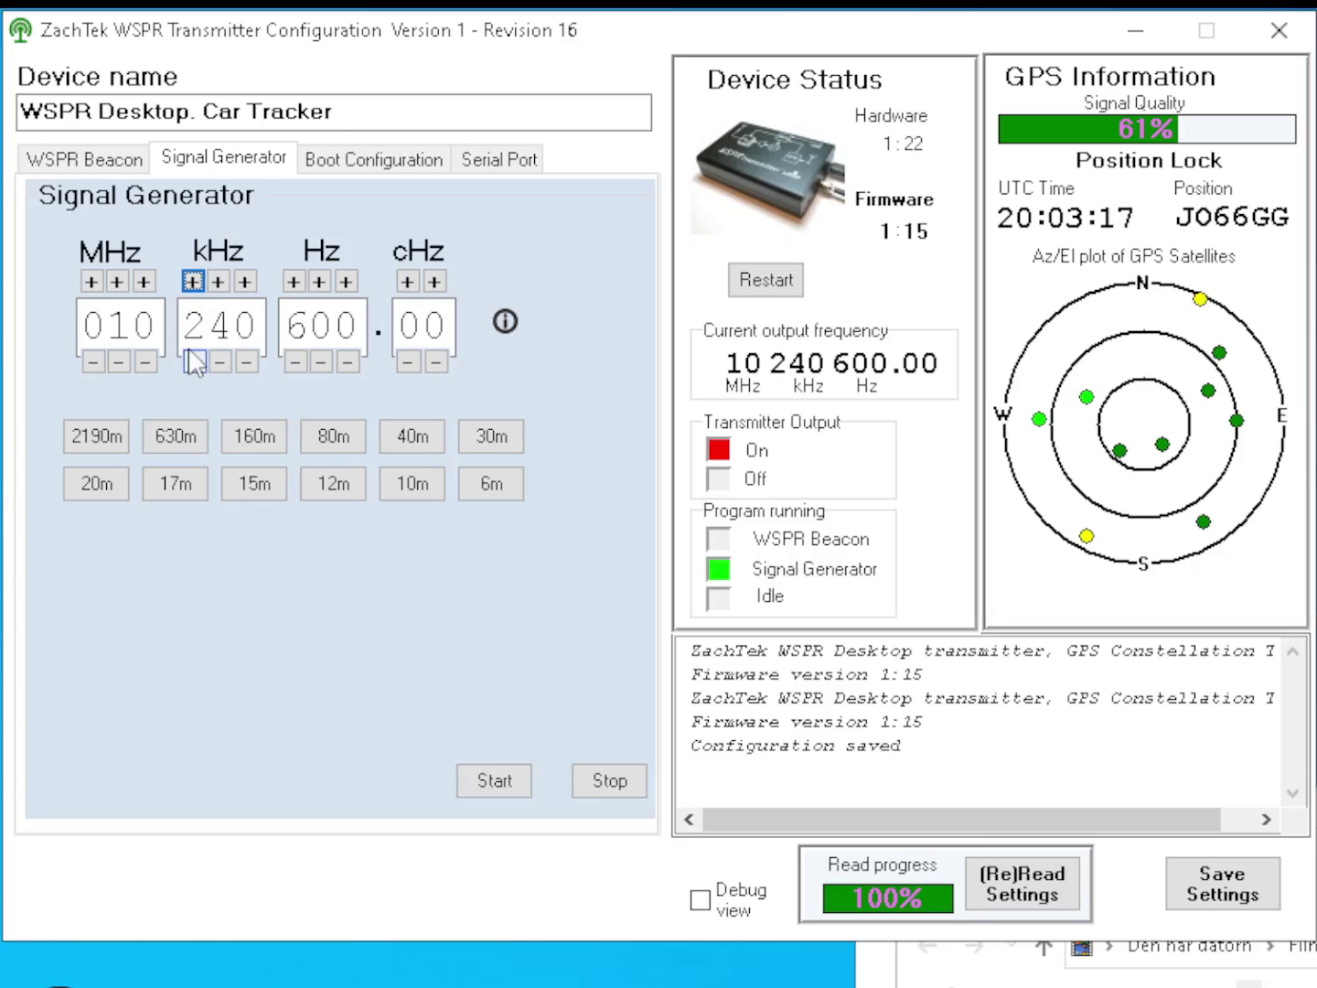
click(191, 286)
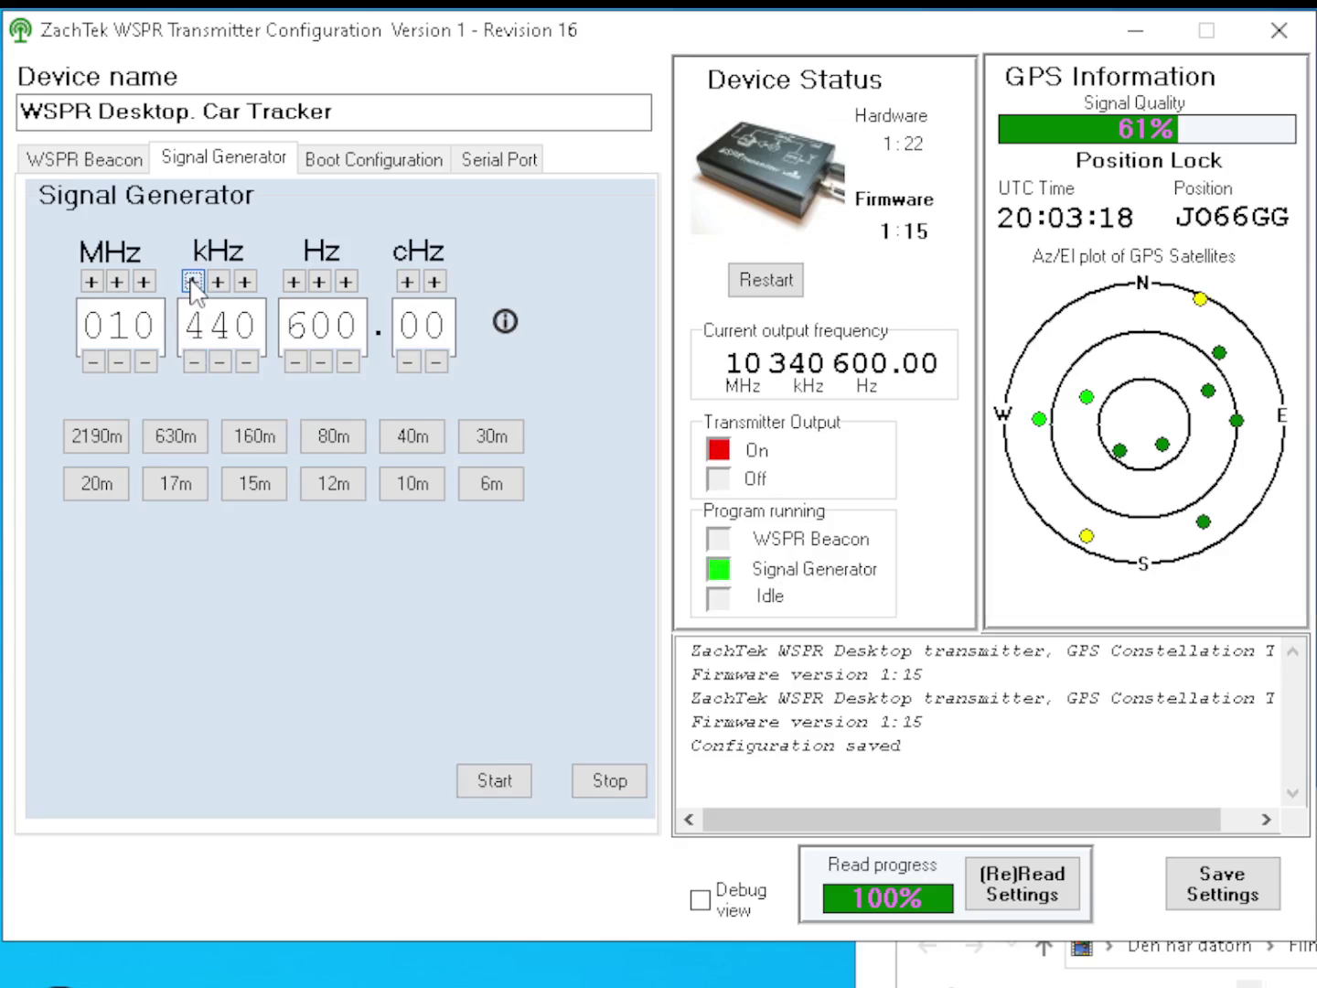
click(193, 283)
click(193, 283)
click(193, 283)
click(144, 281)
click(143, 282)
click(143, 282)
click(144, 282)
click(143, 282)
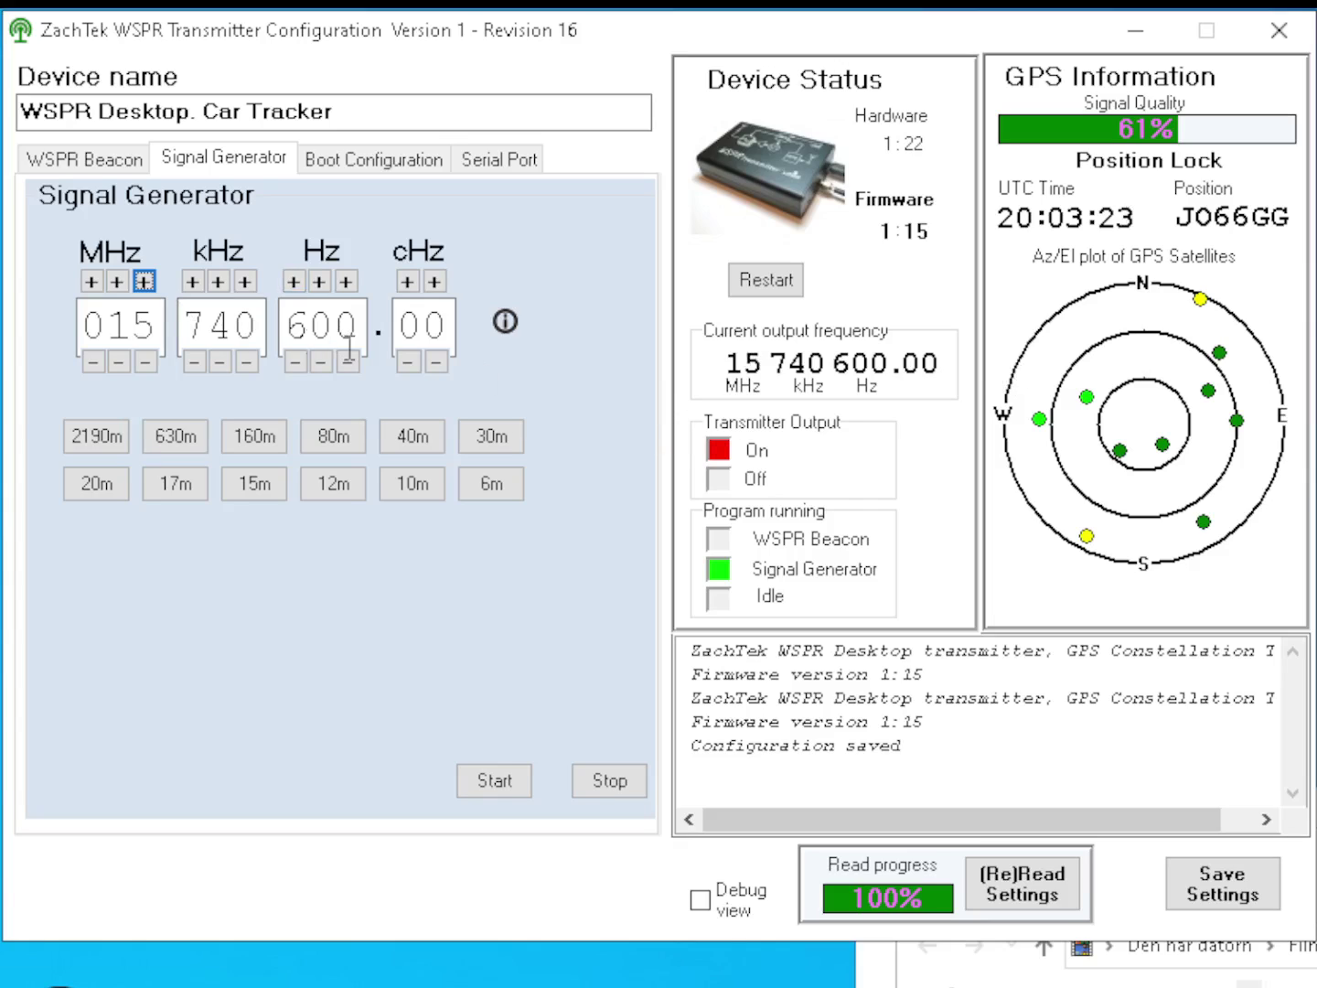
click(144, 282)
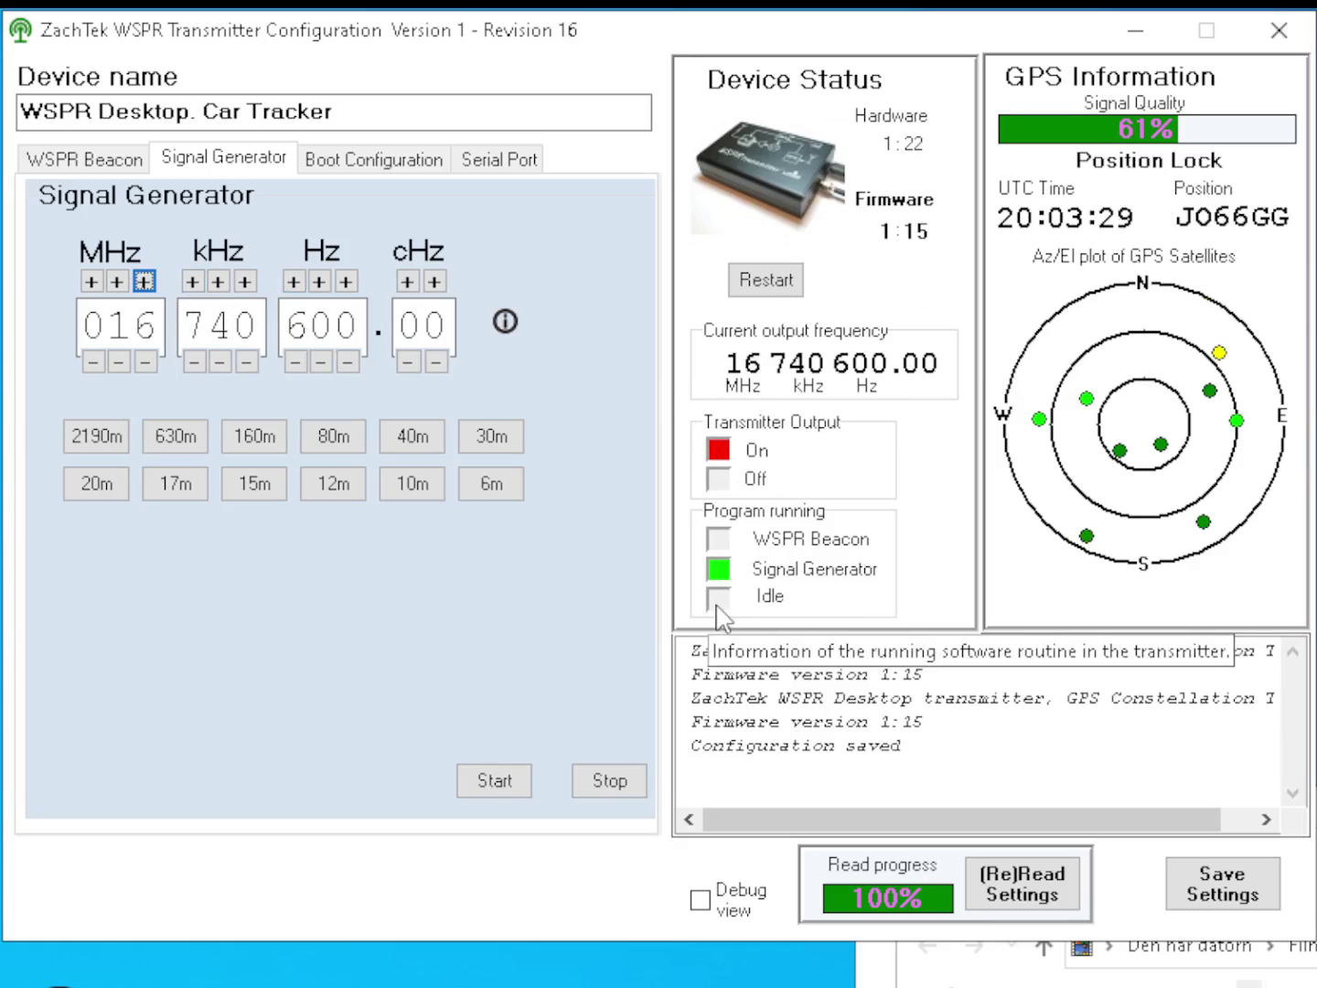
click(622, 794)
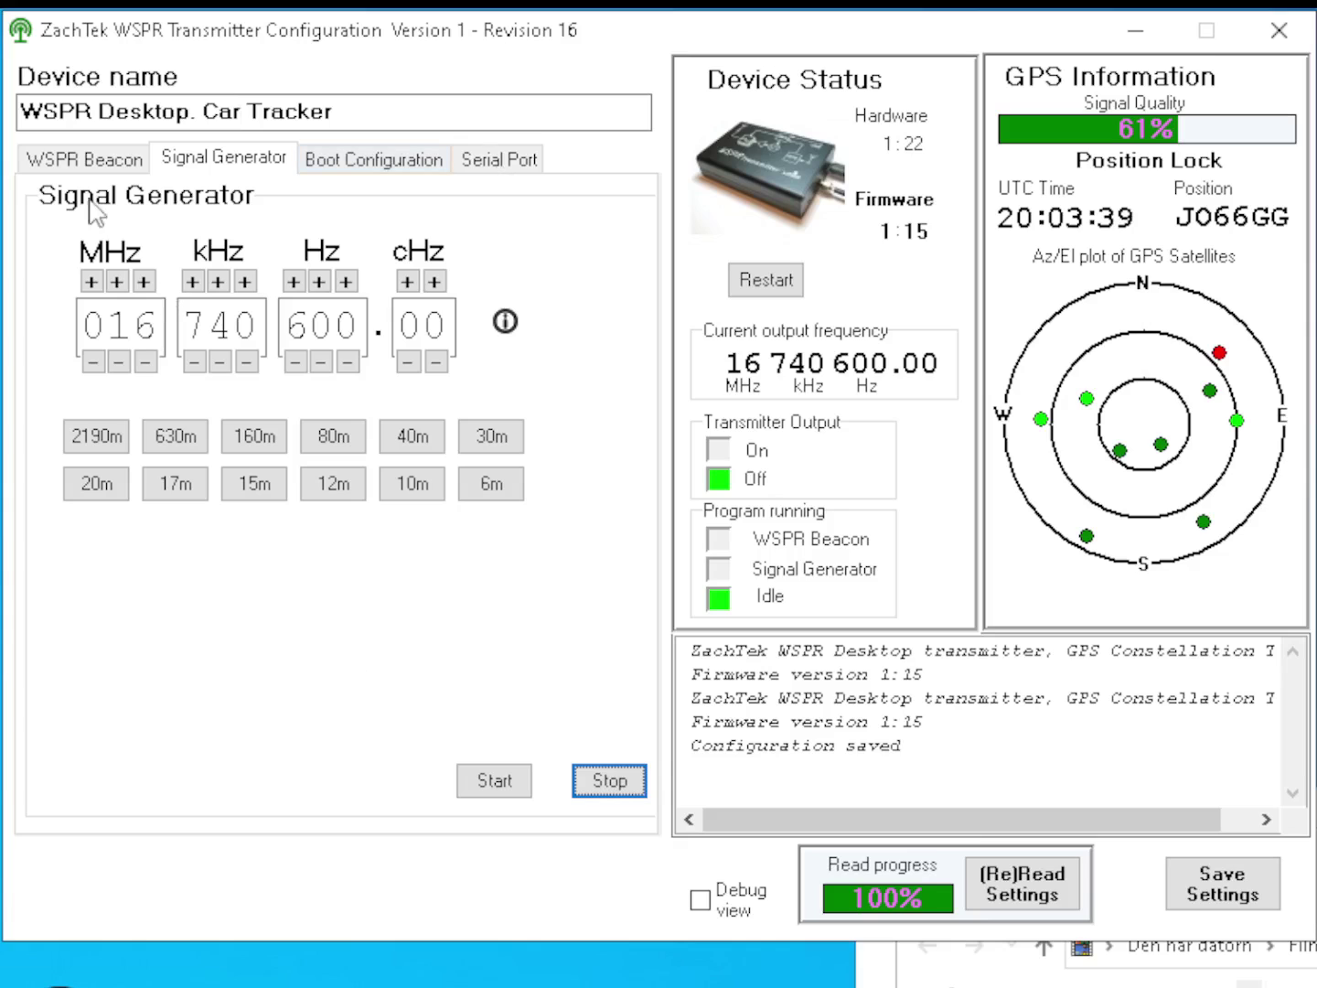
Briefly start and stop the signal generator, ending back on the WSPR Beacon settings.
click(91, 162)
click(225, 169)
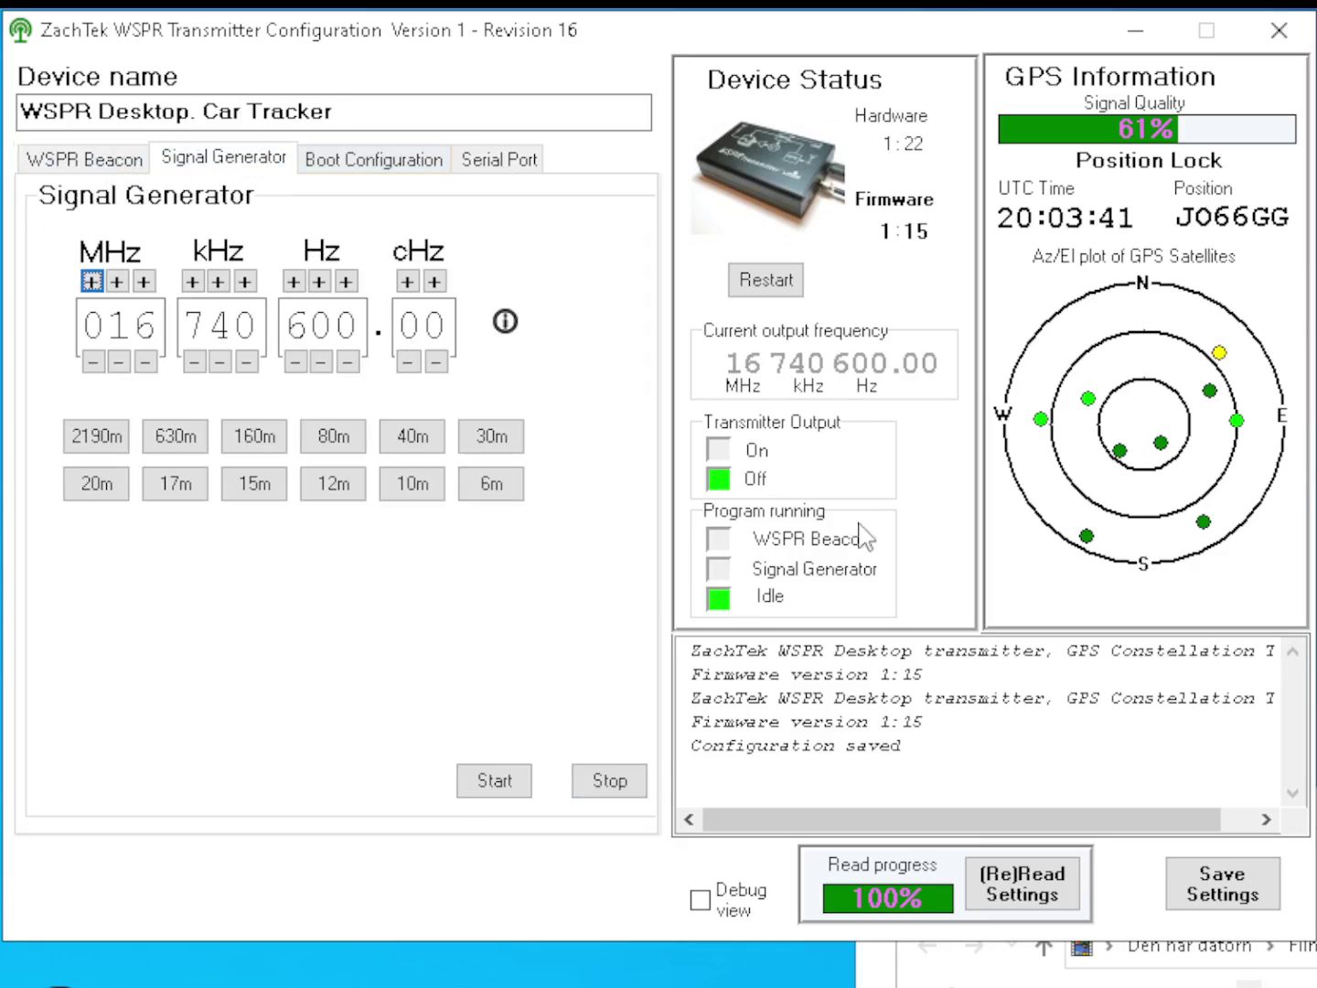
click(494, 782)
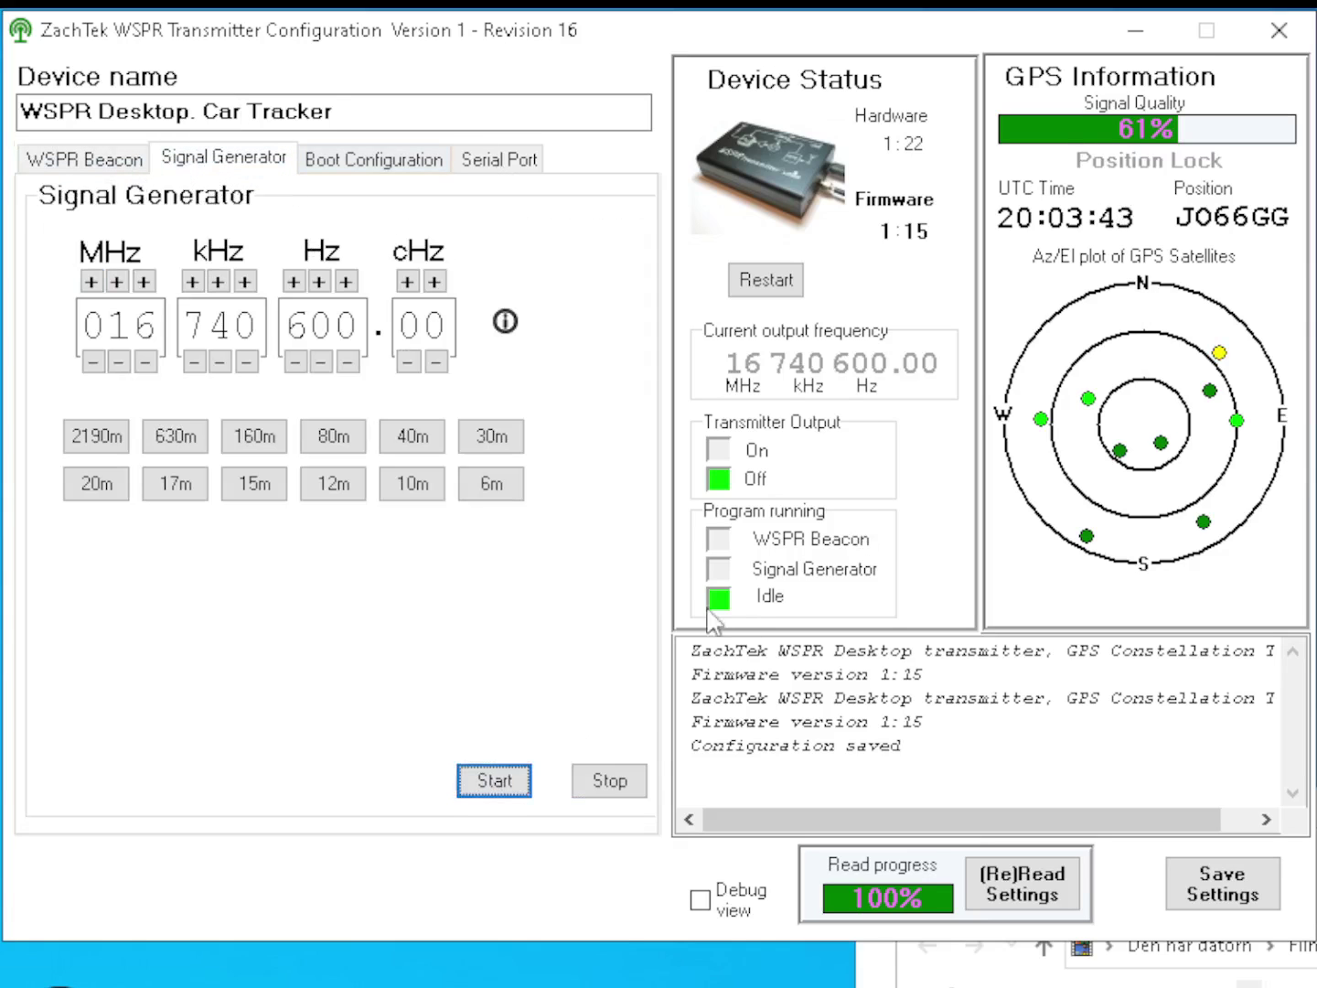
click(615, 782)
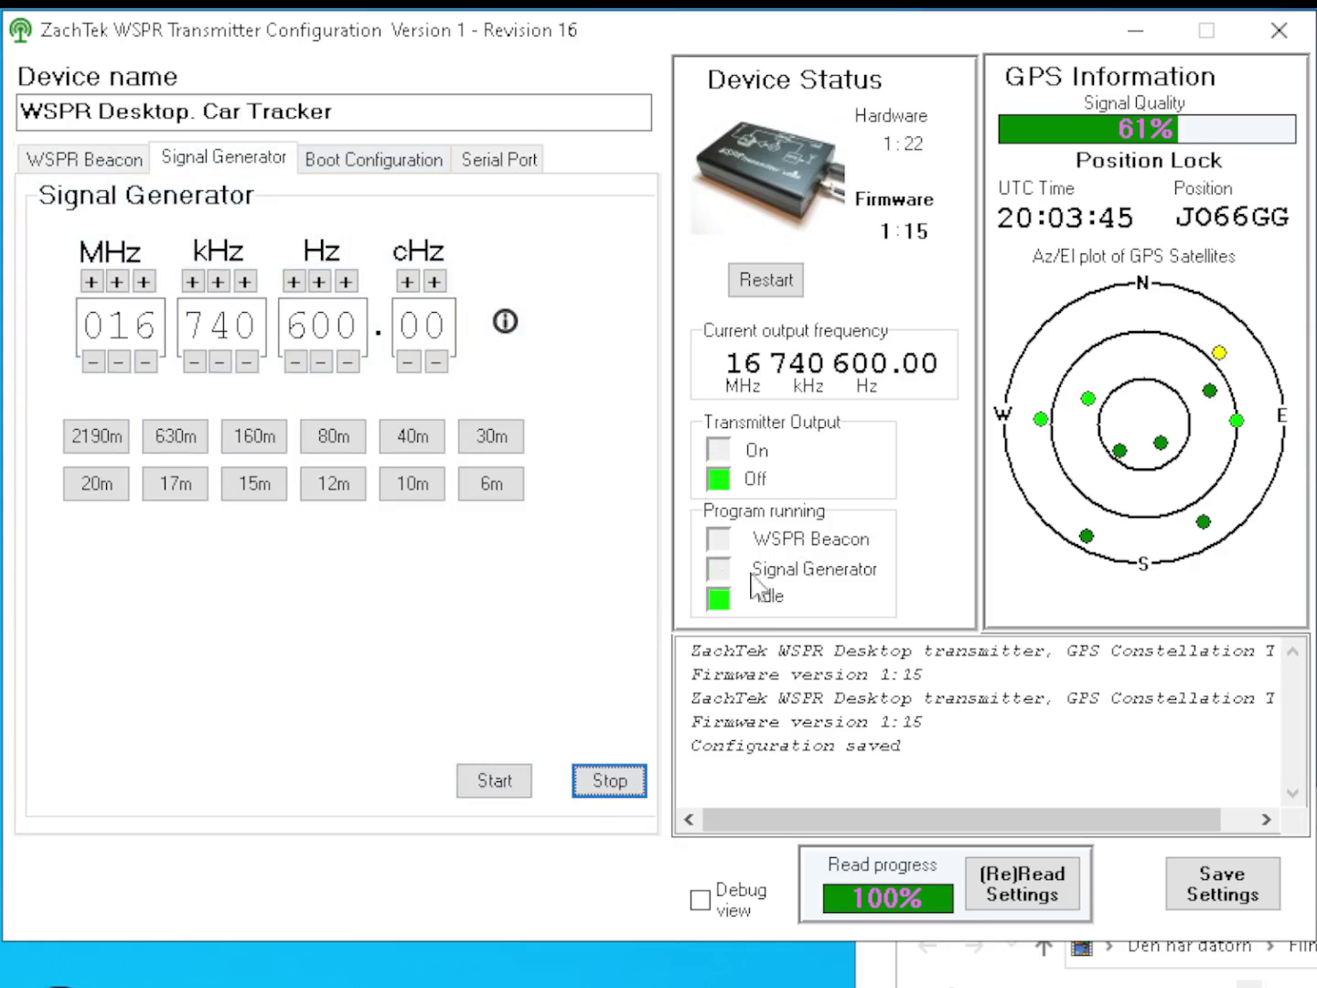
click(50, 159)
click(228, 159)
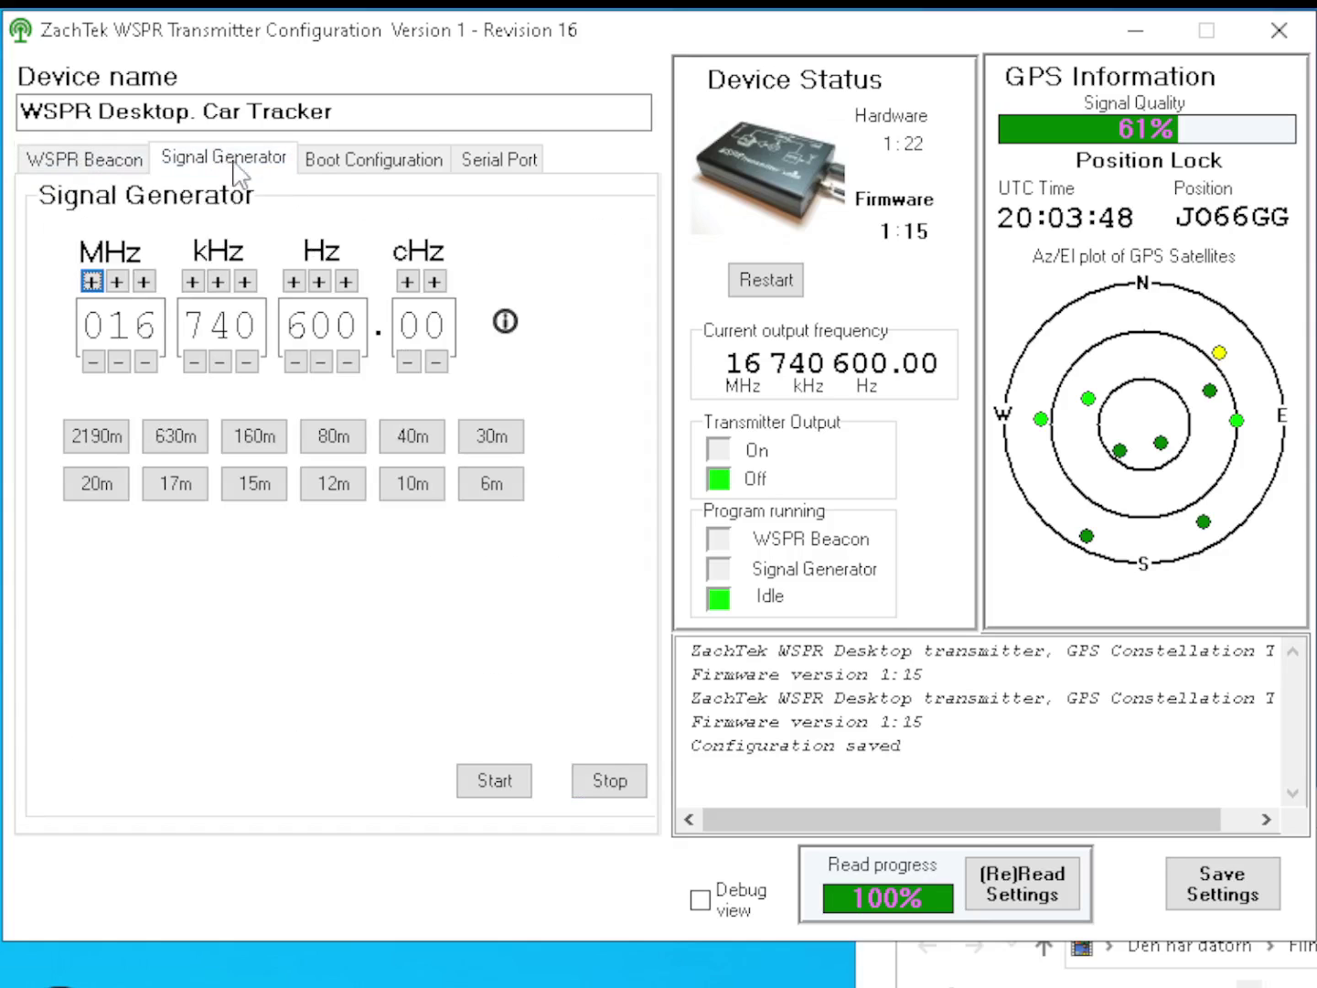
click(97, 161)
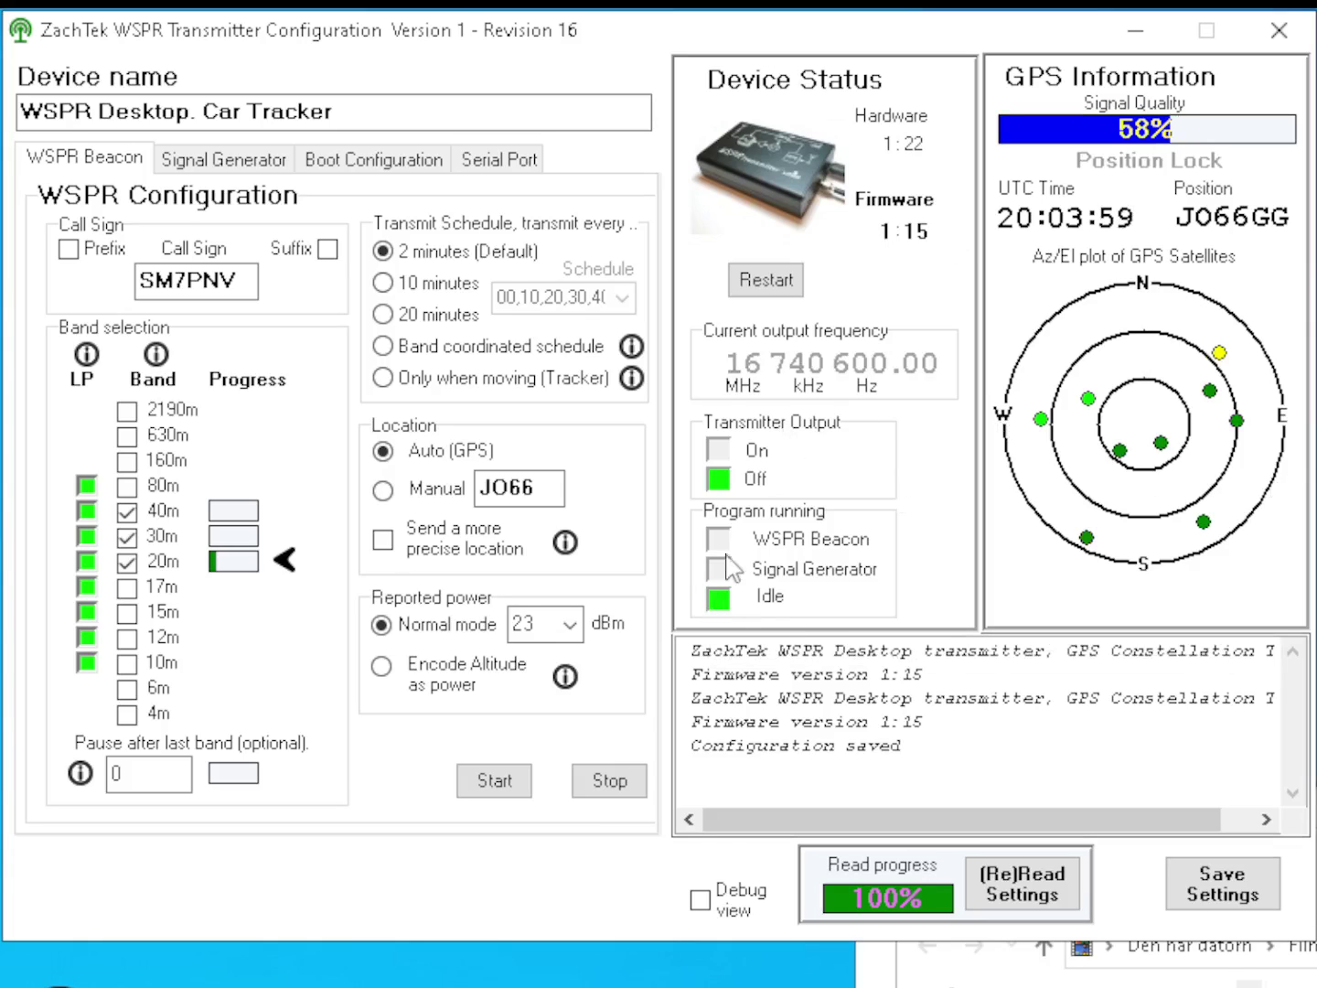
Start the WSPR beacon schedule on the 40m, 30m and 20m bands.
click(495, 779)
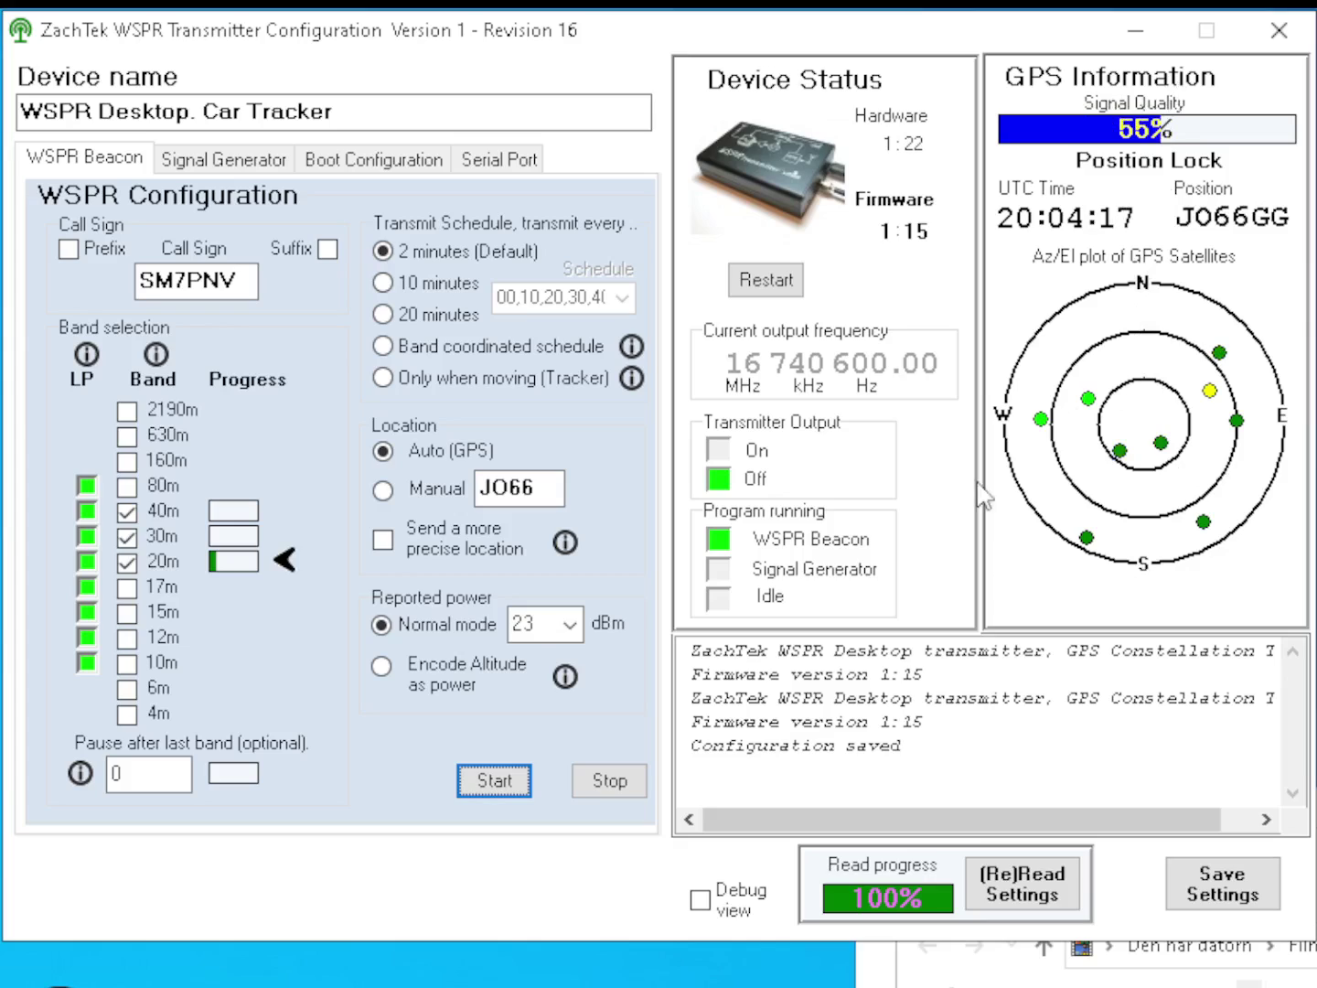
Wait for the beacon to begin its 40m transmission at 7 040 134.46 Hz.
mouse_move(1086, 405)
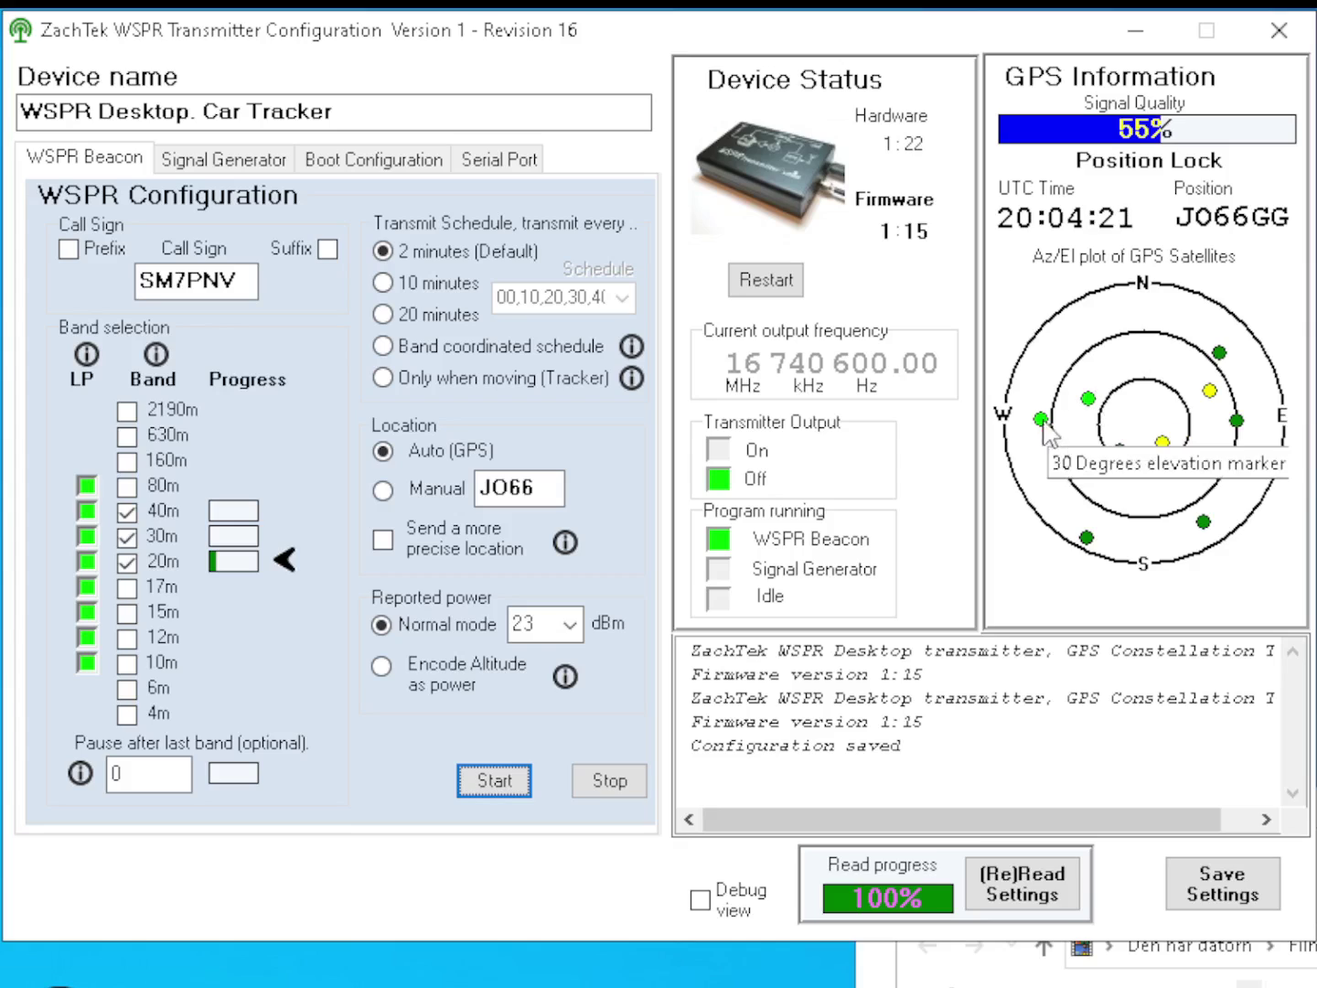
mouse_move(1041, 419)
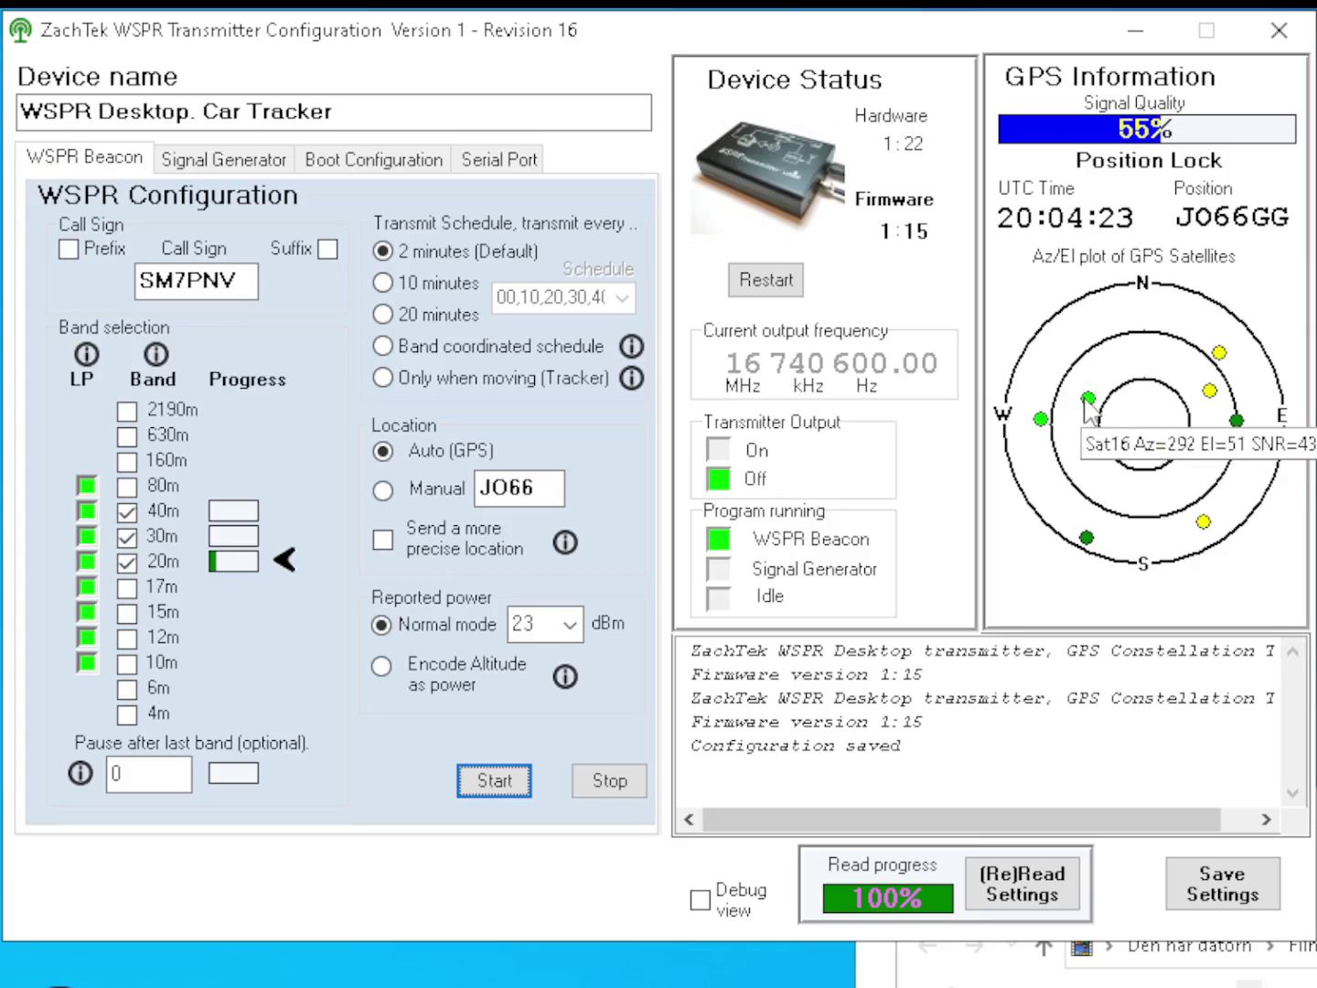
mouse_move(1080, 523)
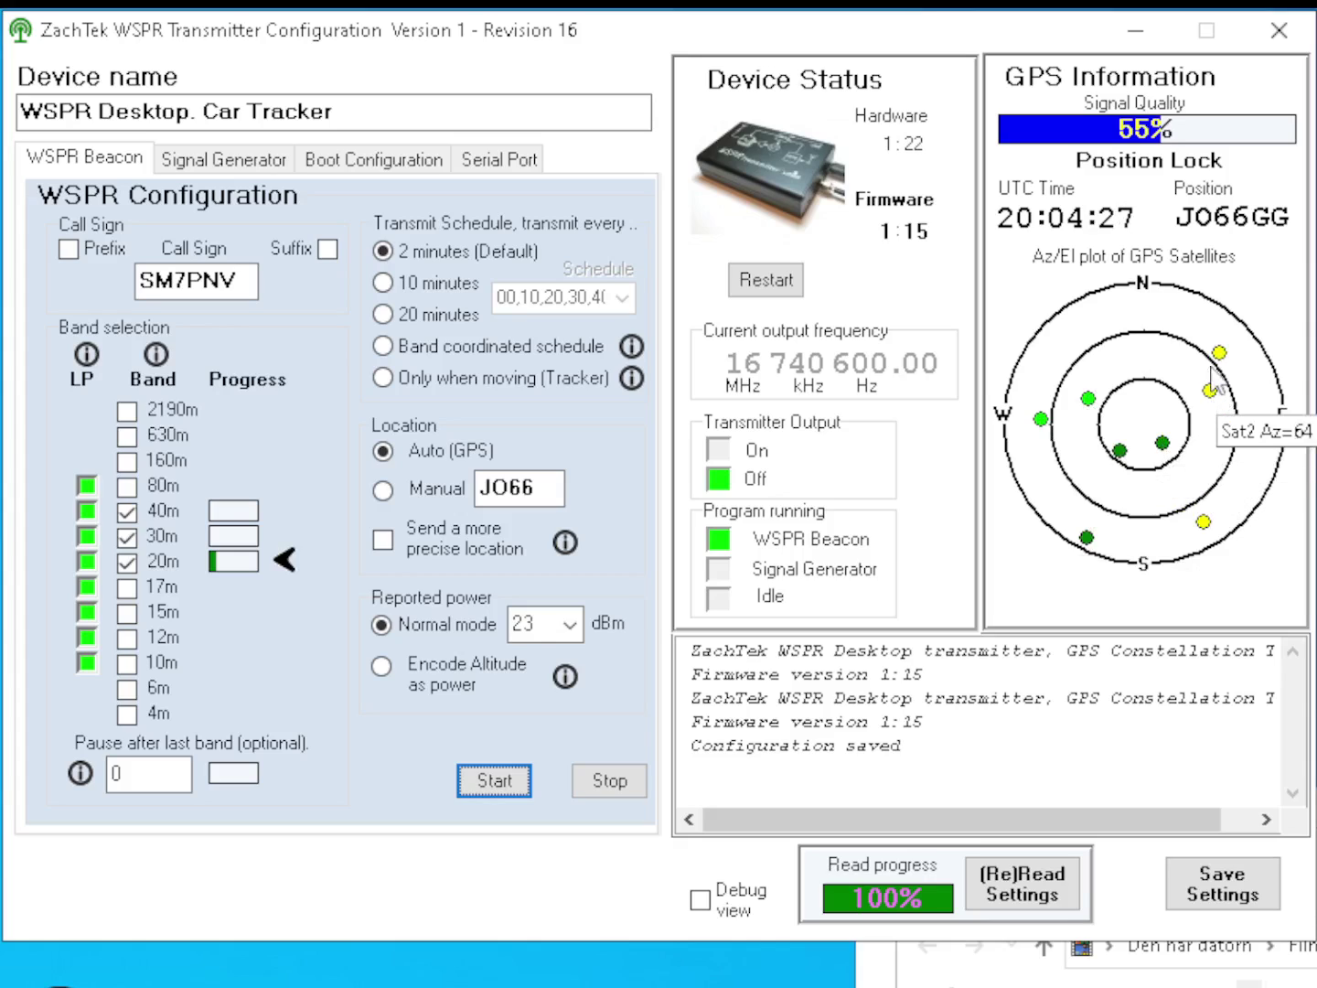
mouse_move(1221, 355)
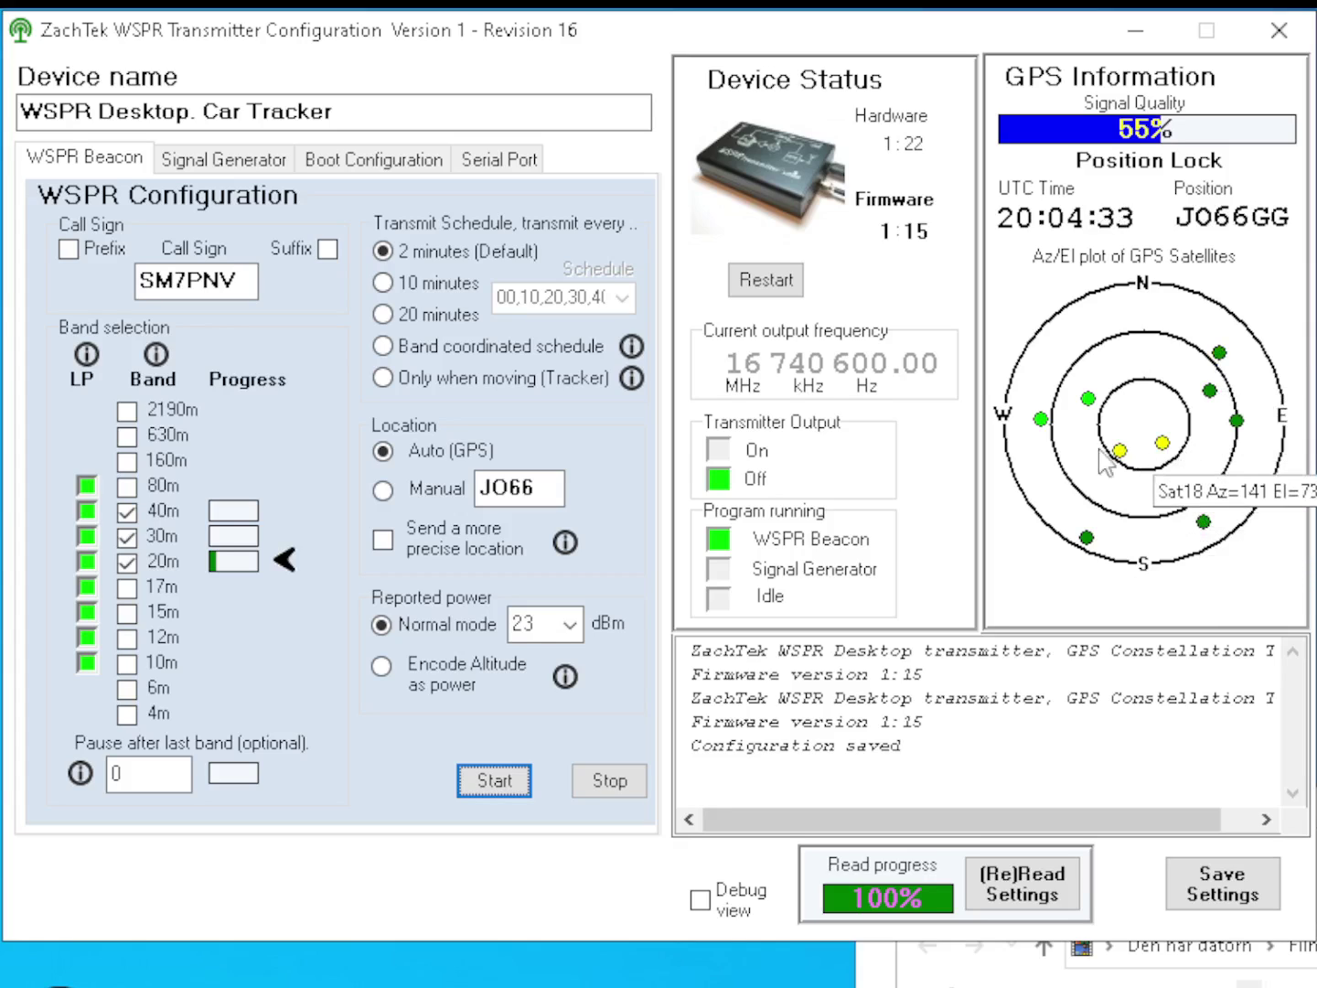
mouse_move(1164, 443)
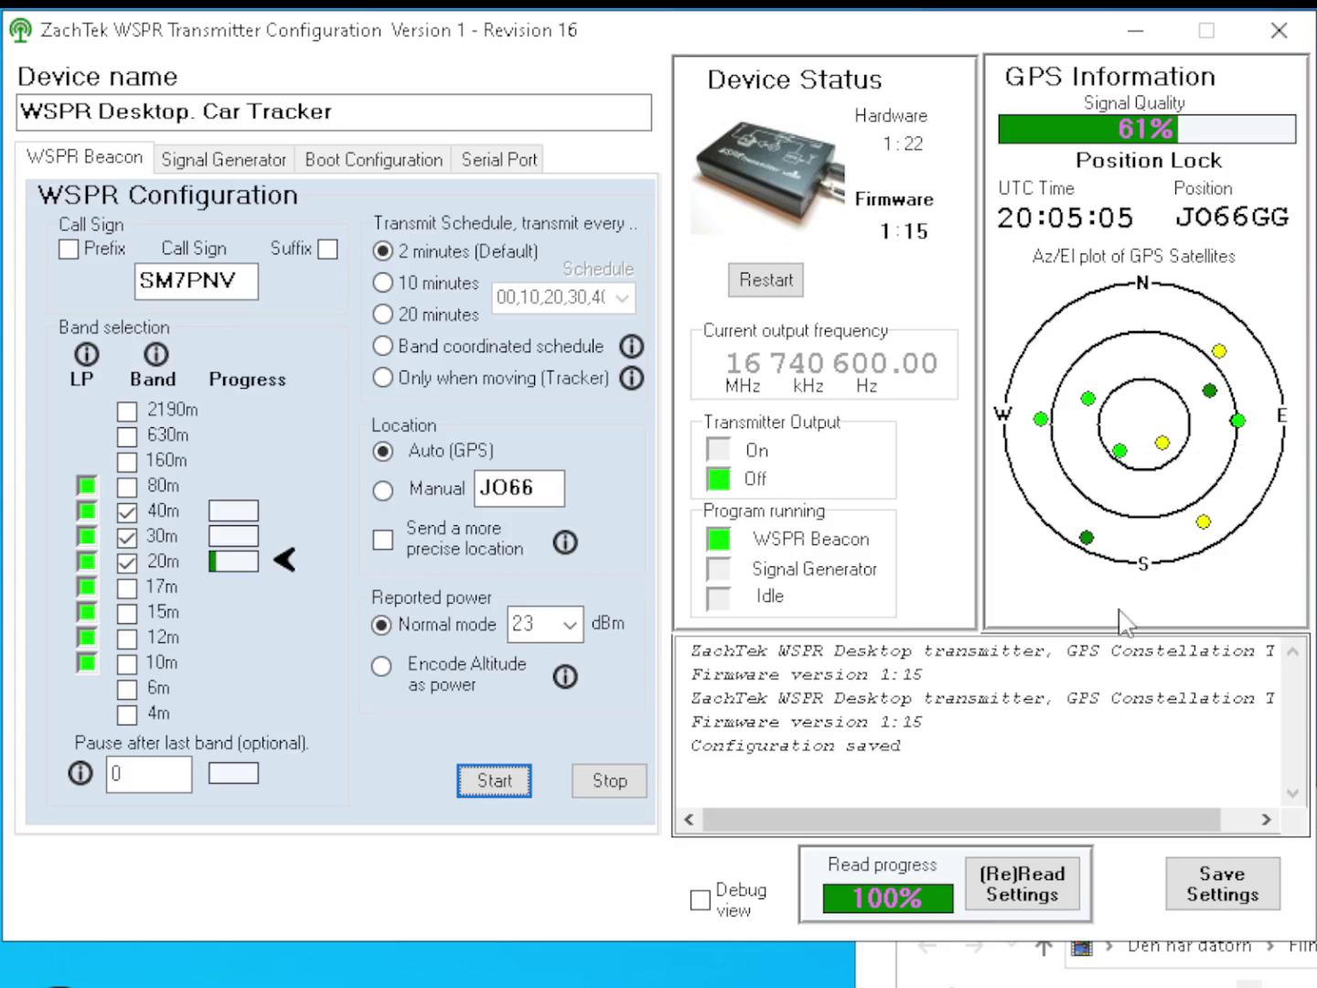
mouse_move(1120, 450)
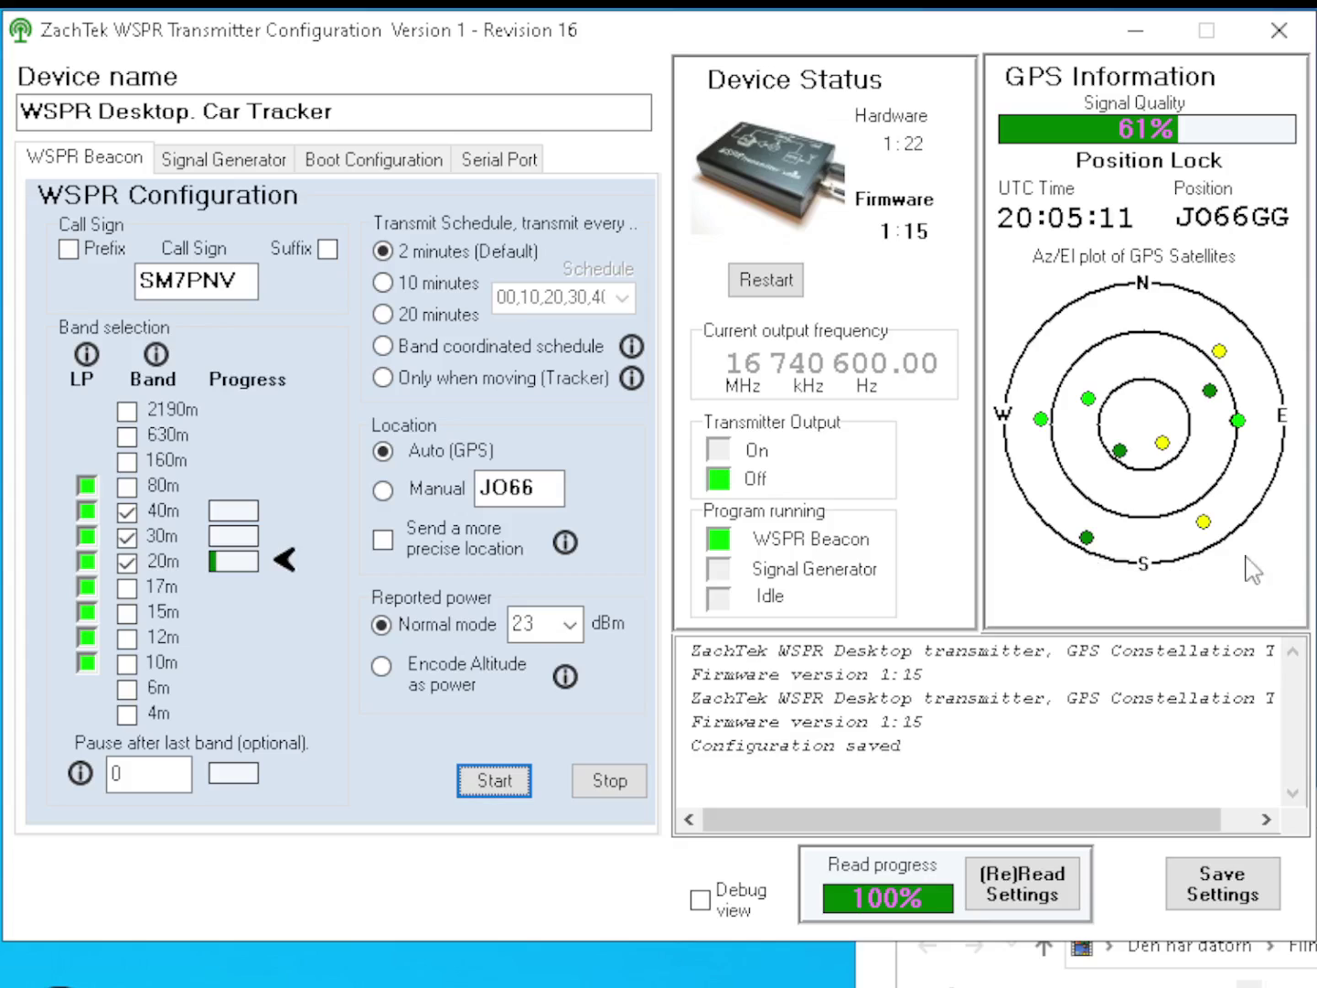
mouse_move(1205, 524)
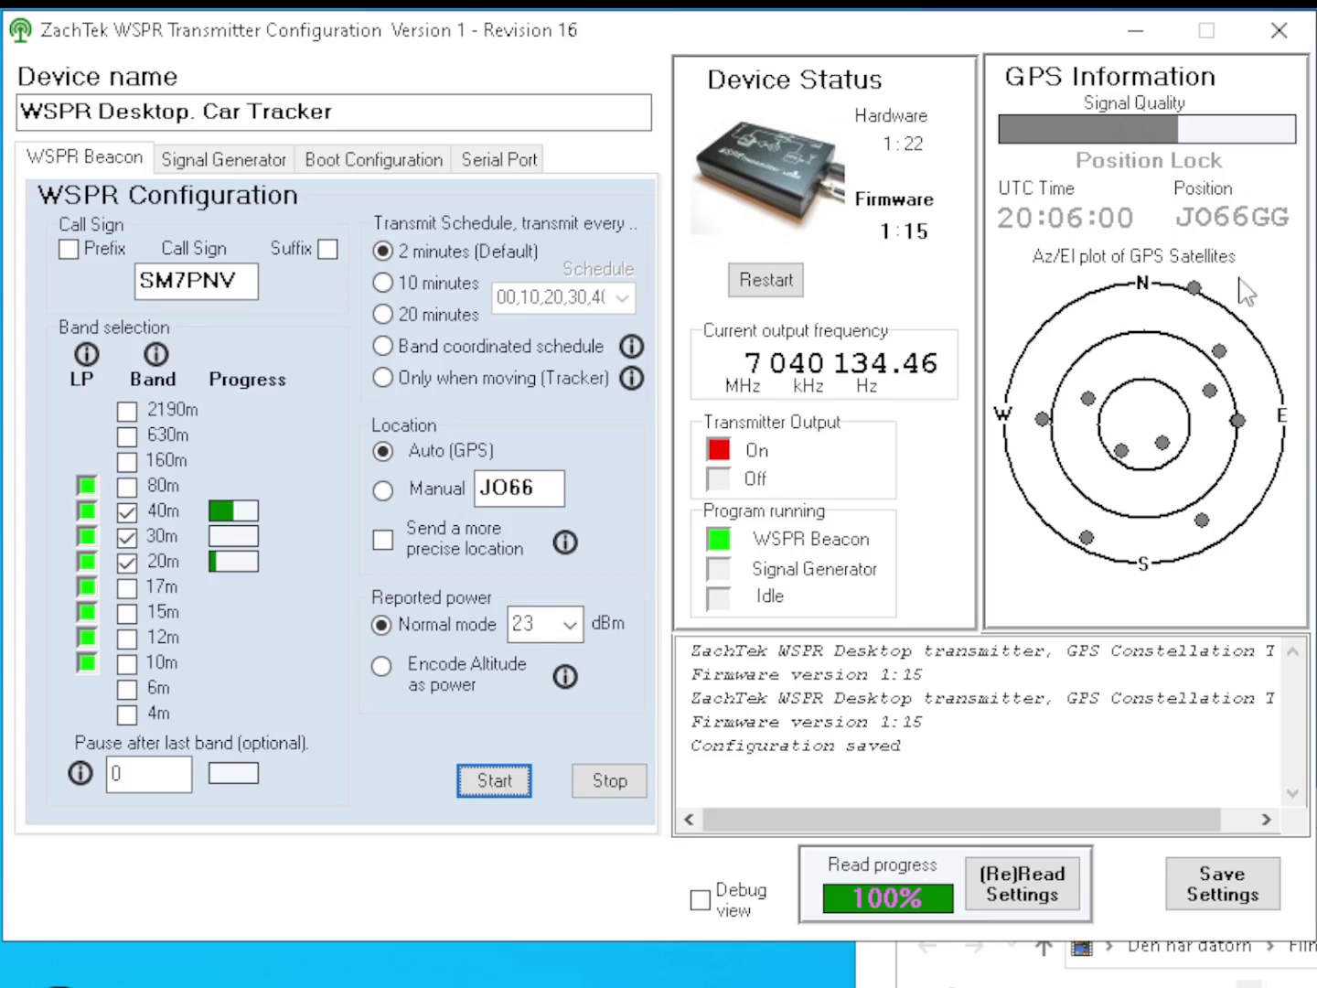
Check satellite details in the Az/El plot and the Position value during the 40m transmission.
mouse_move(1235, 432)
mouse_move(1216, 236)
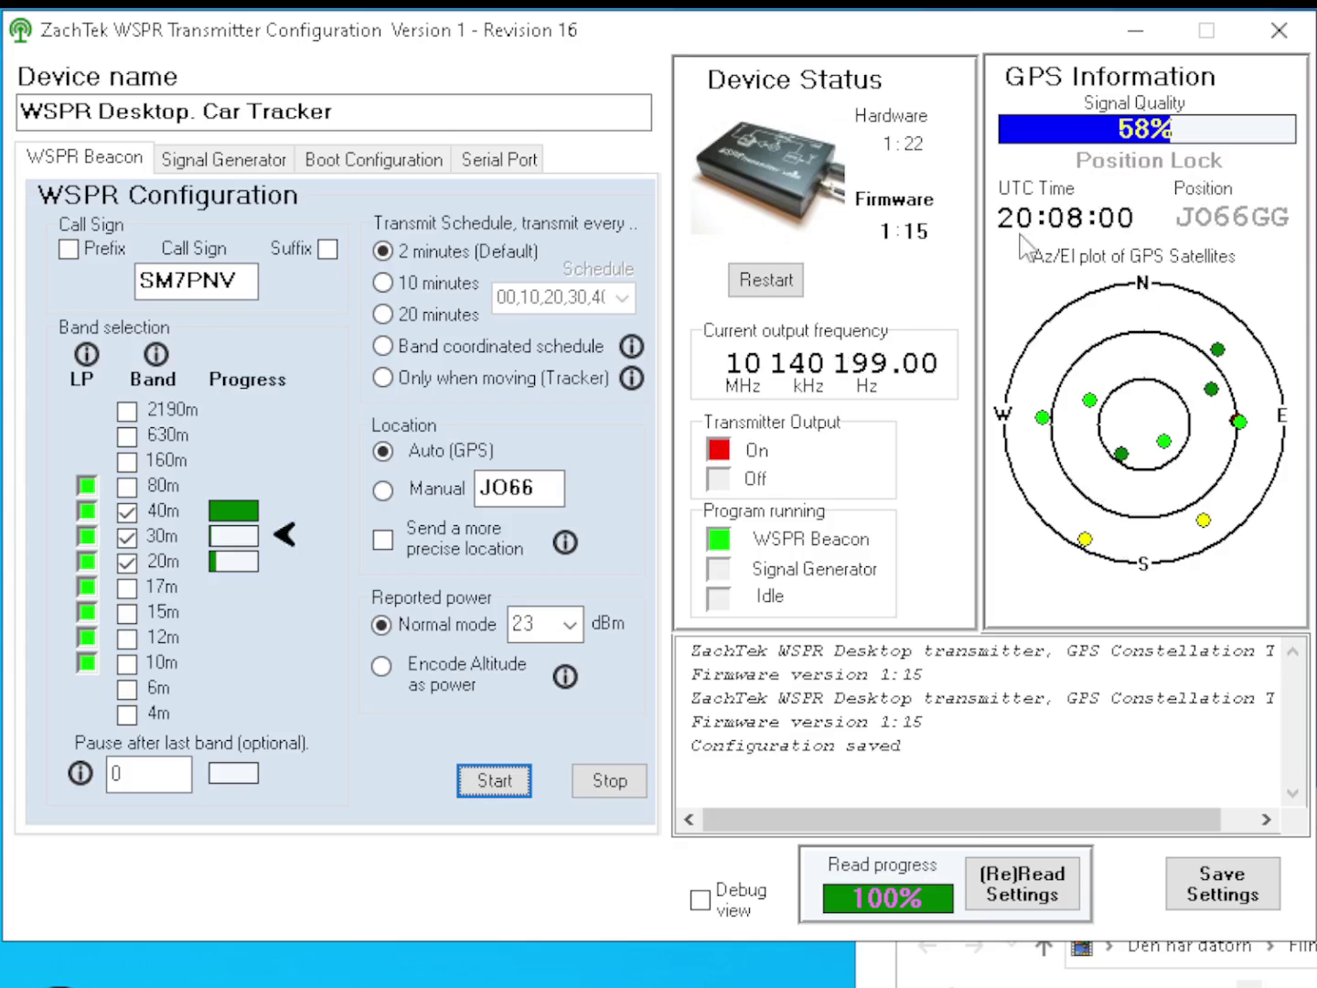
Read the Signal Quality tooltip as the beacon moves on to 30m near 10.140 MHz.
mouse_move(1090, 138)
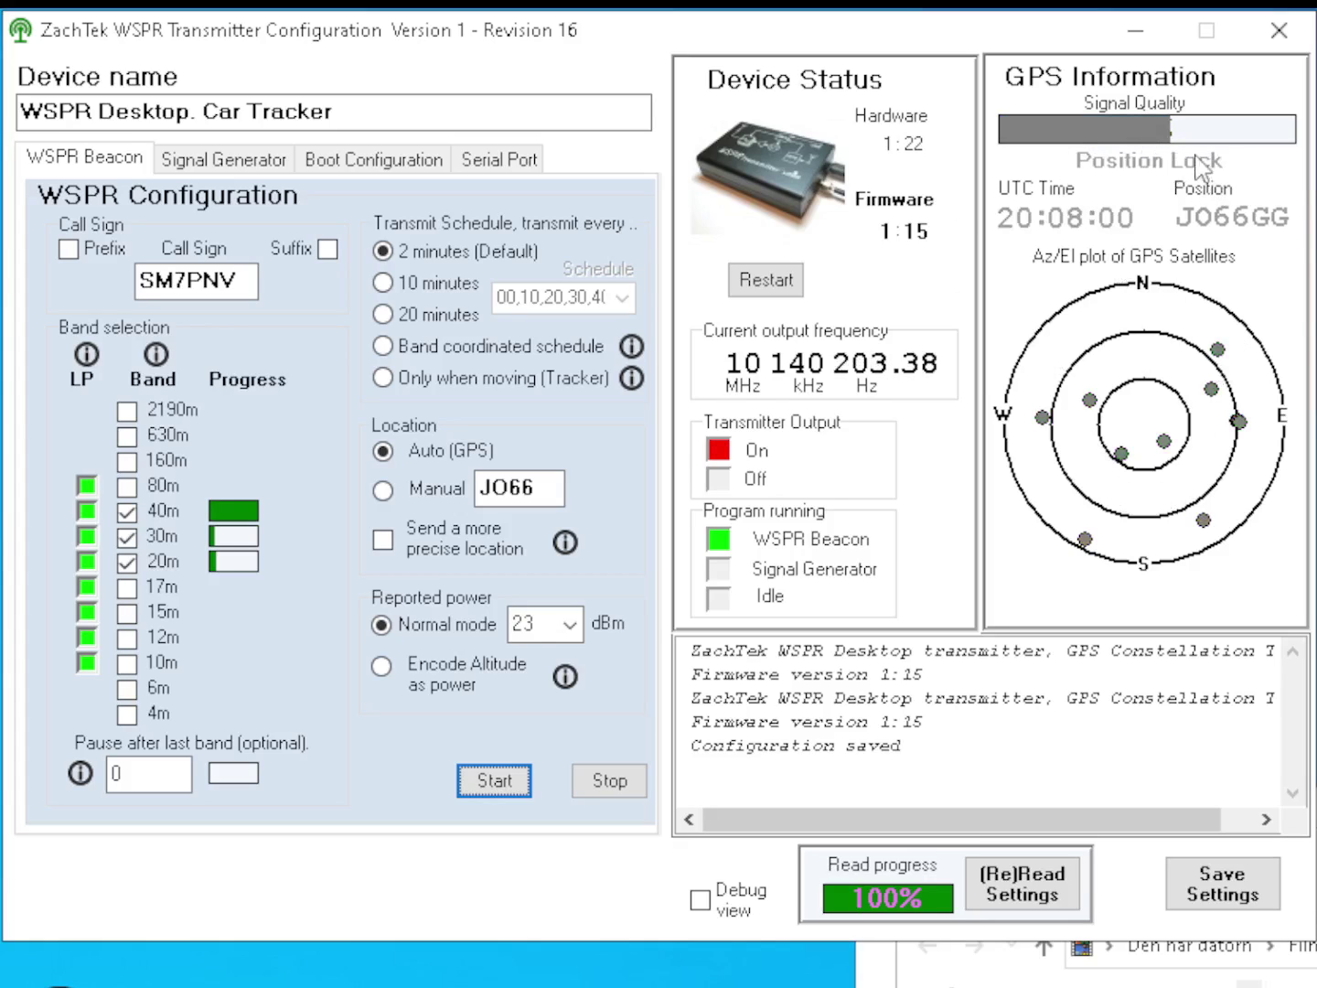
mouse_move(1134, 149)
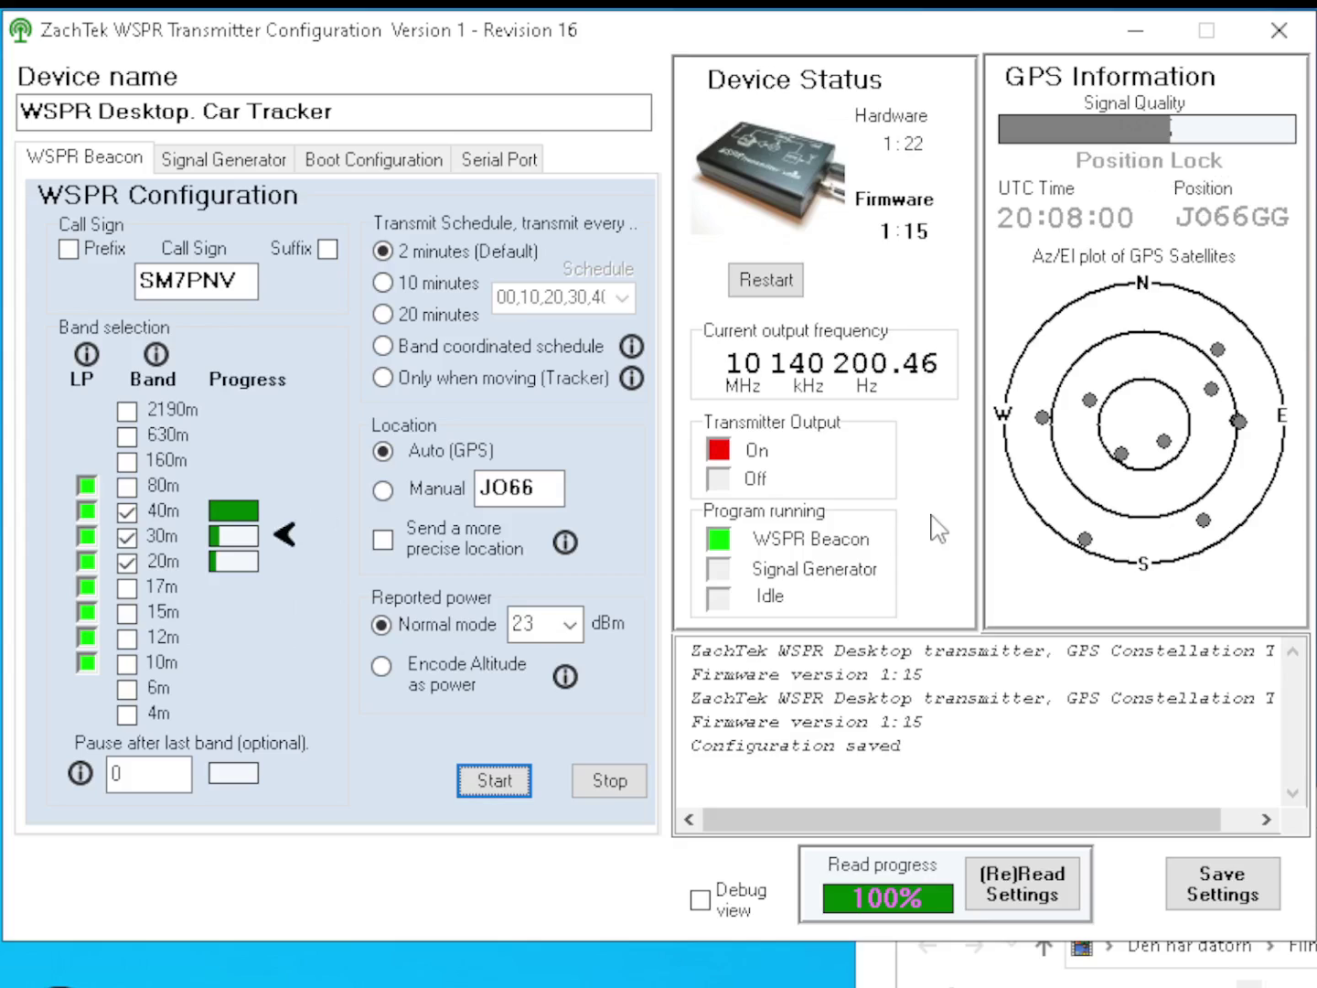
Stop the beacon mid-30m and check satellite azimuth, elevation and SNR in the Az/El plot.
click(608, 782)
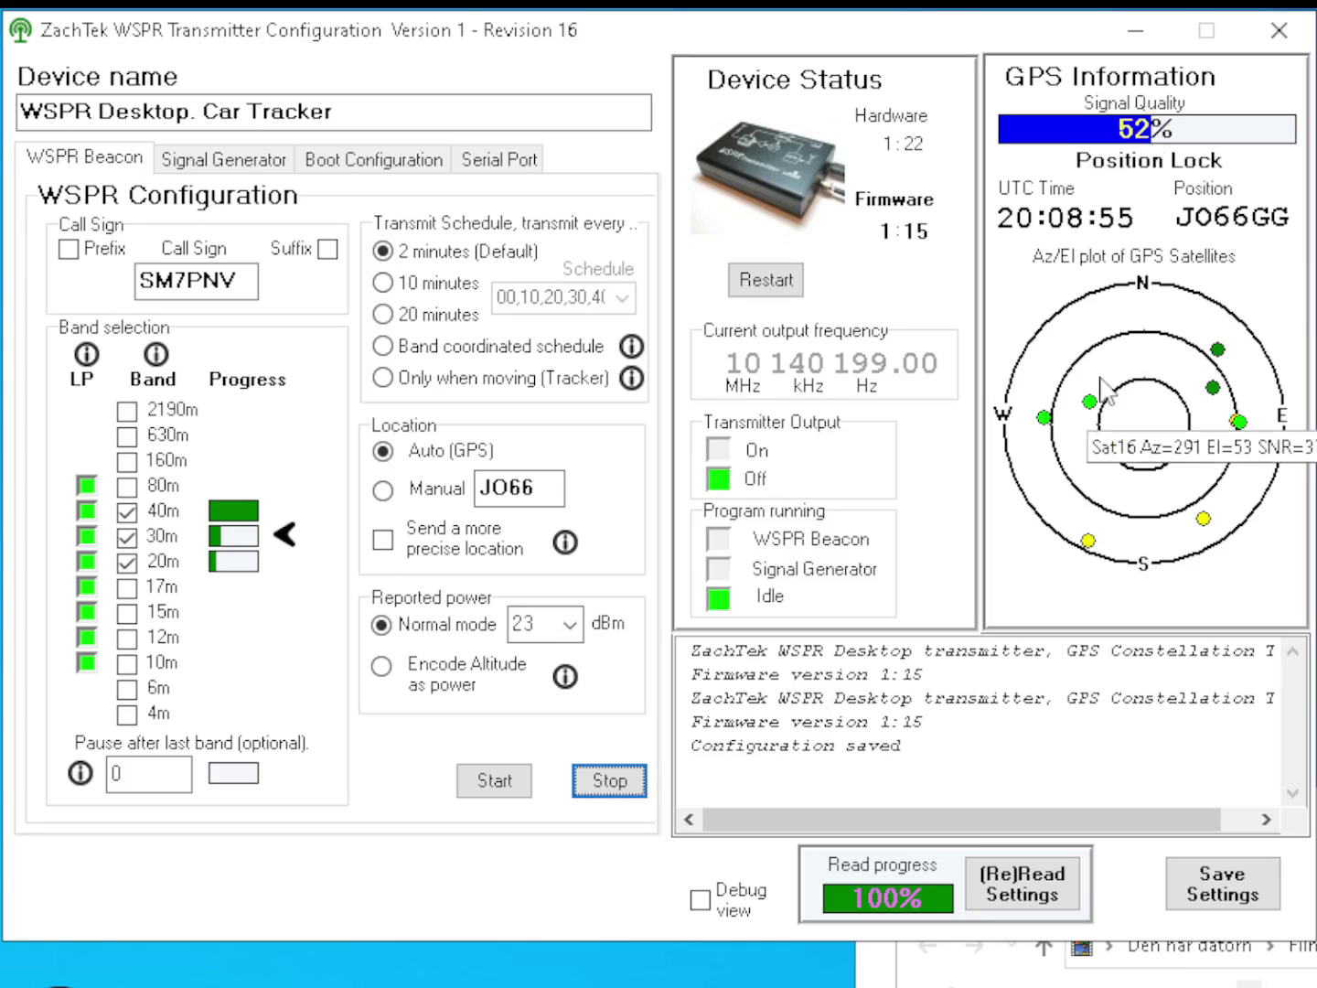
mouse_move(1048, 429)
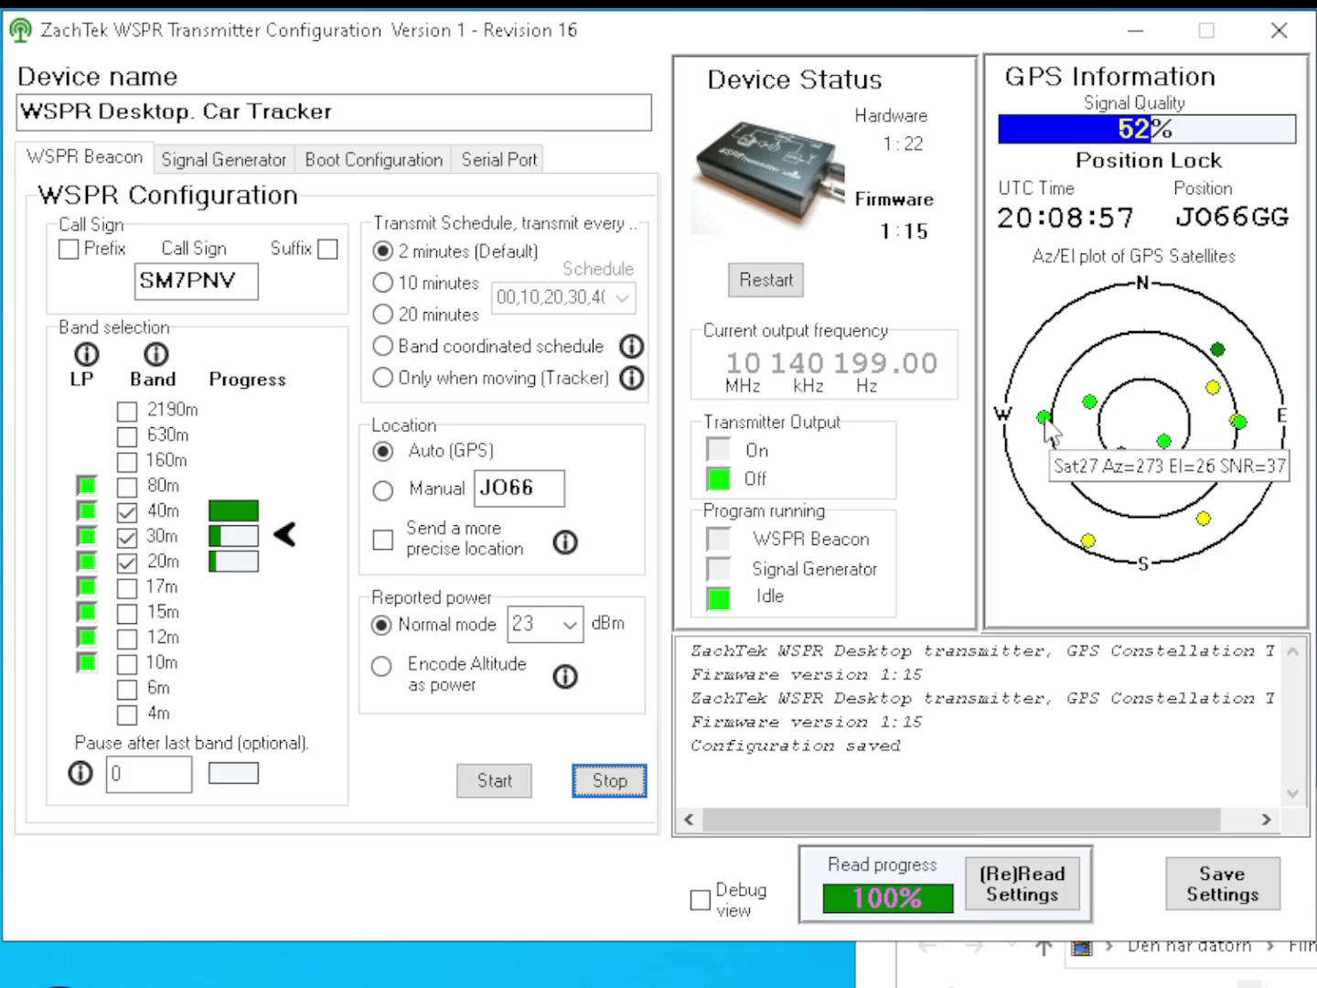
mouse_move(1165, 446)
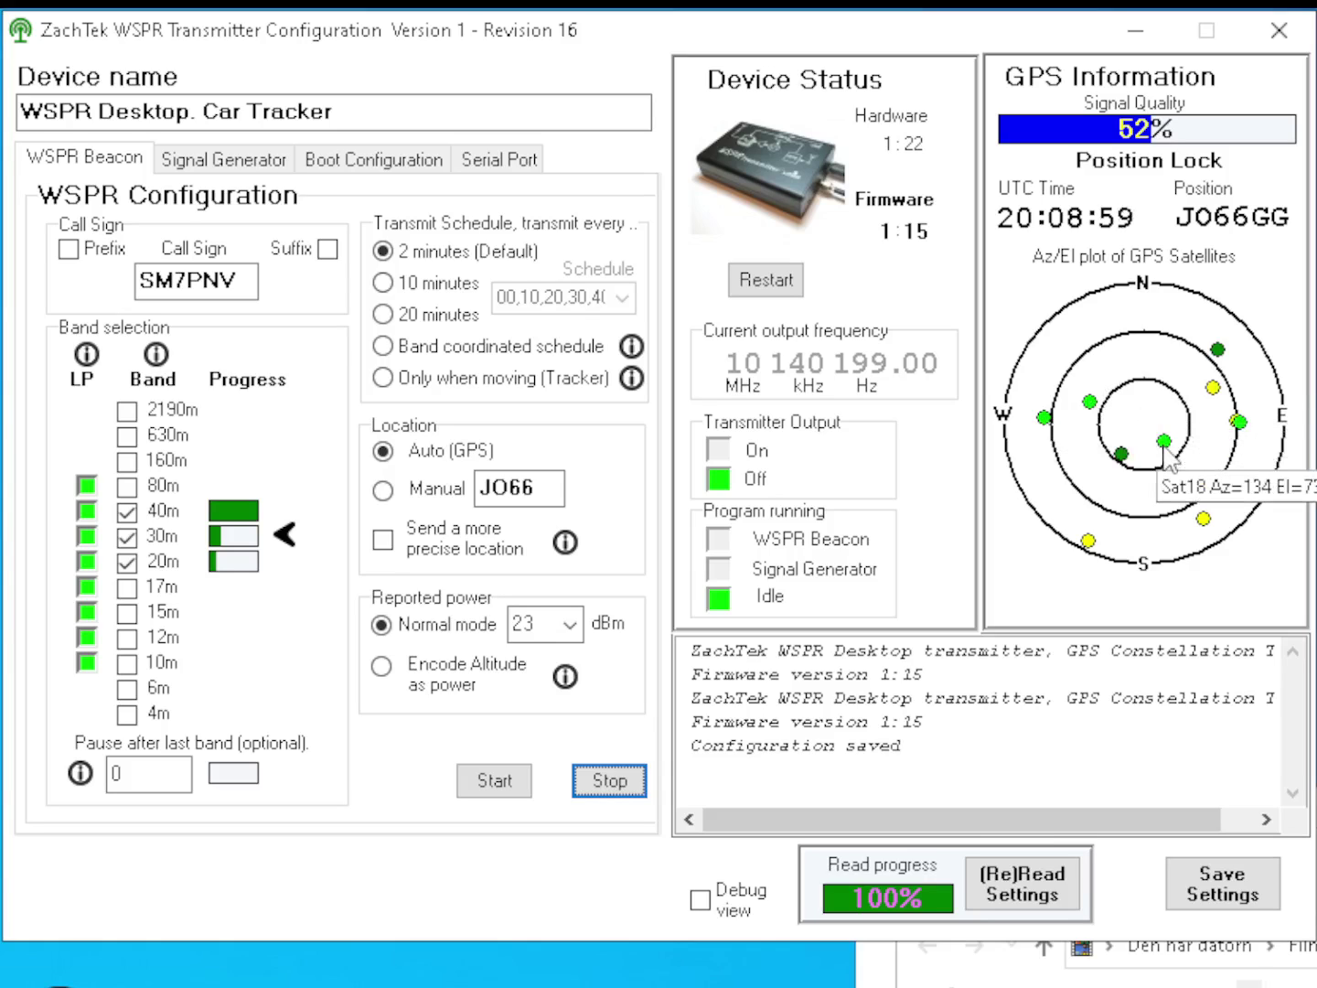
mouse_move(1238, 419)
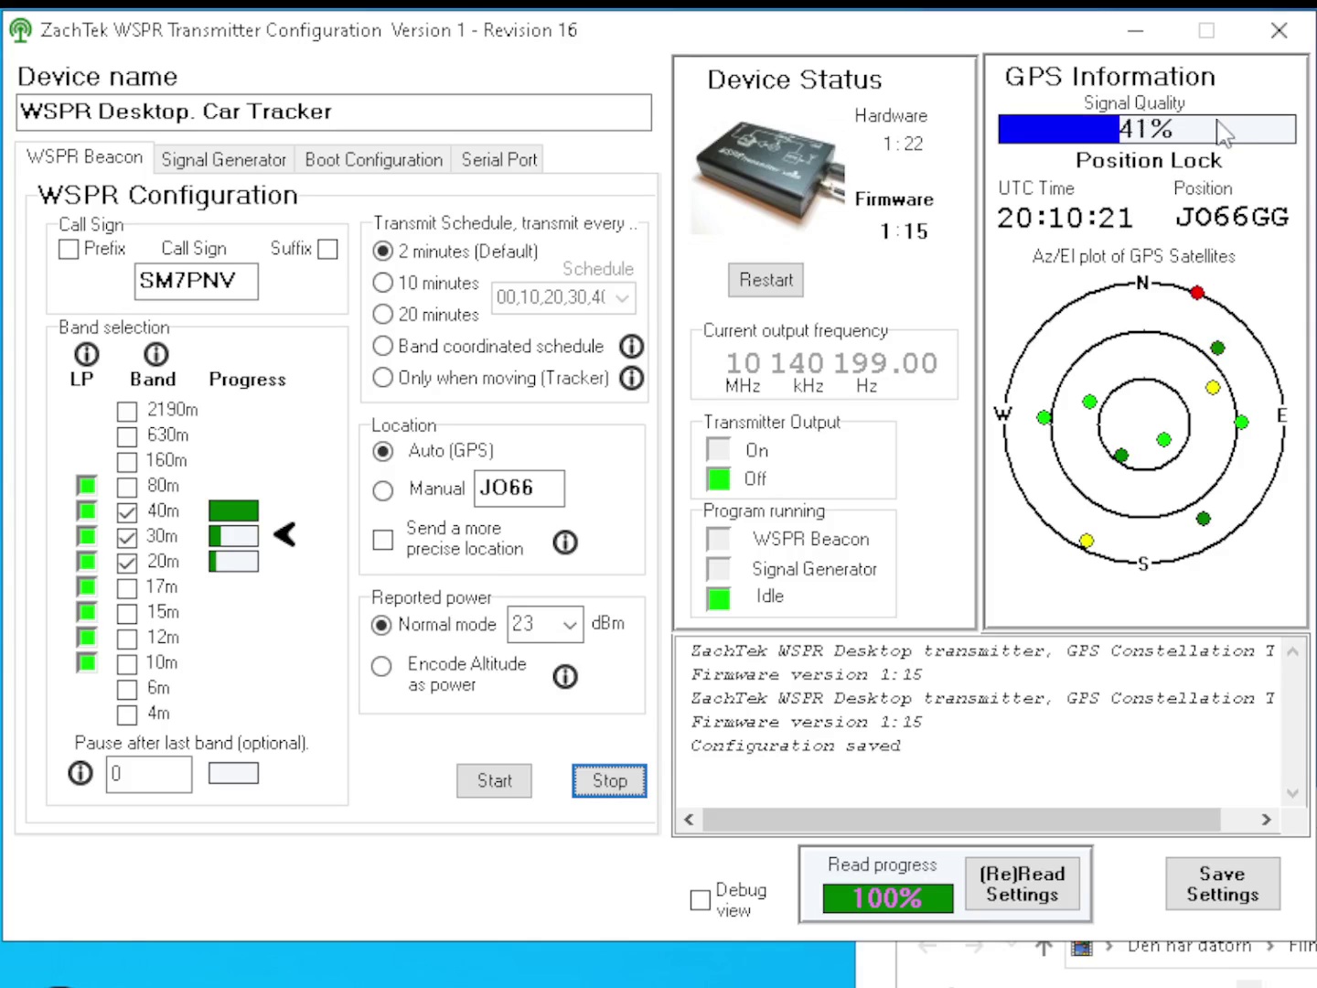
mouse_move(1223, 130)
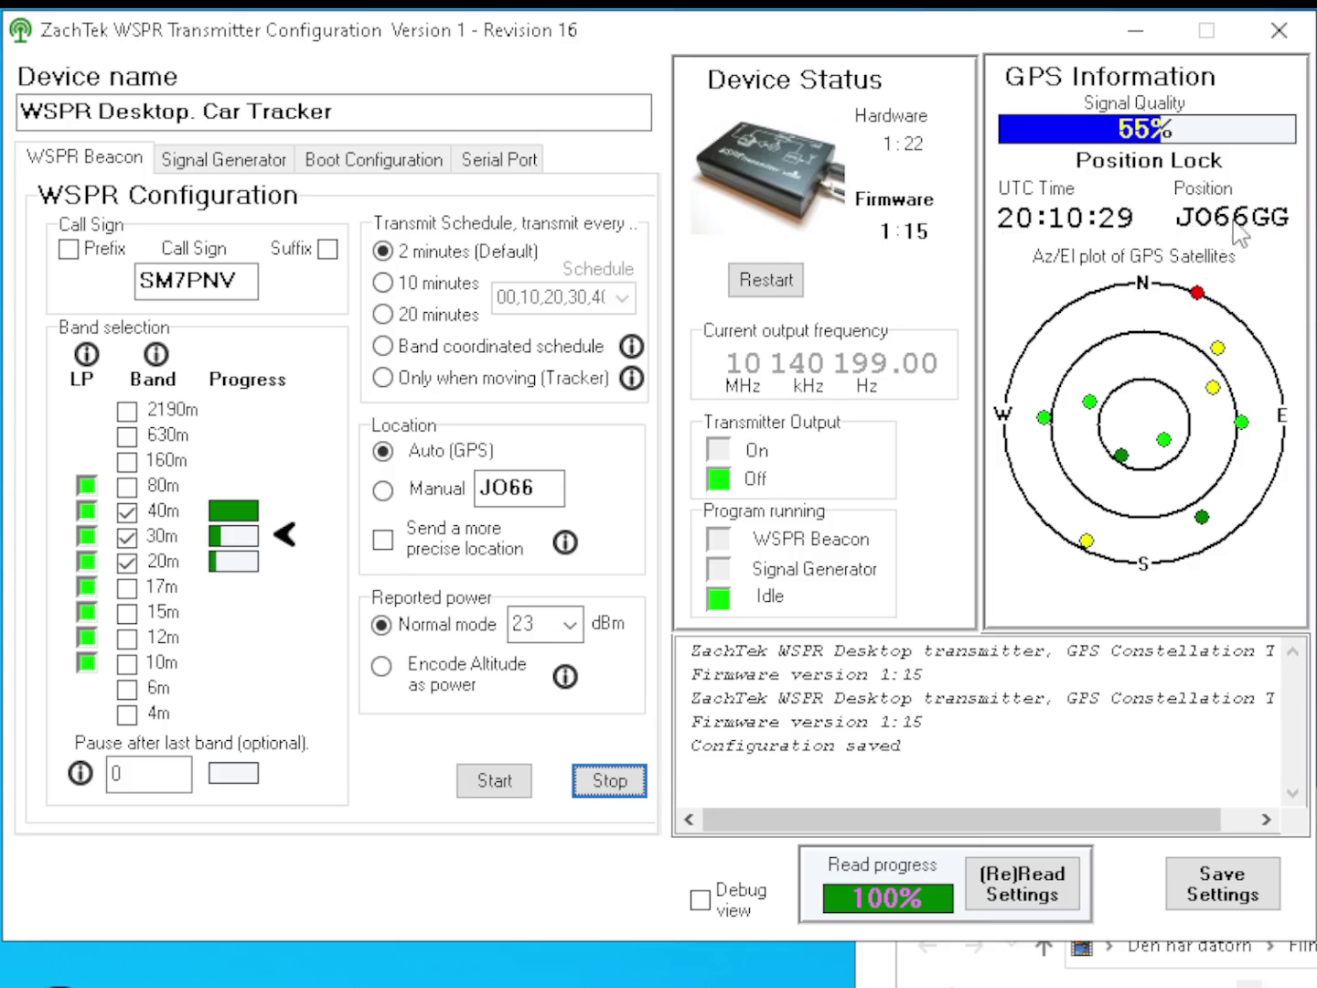
mouse_move(1185, 240)
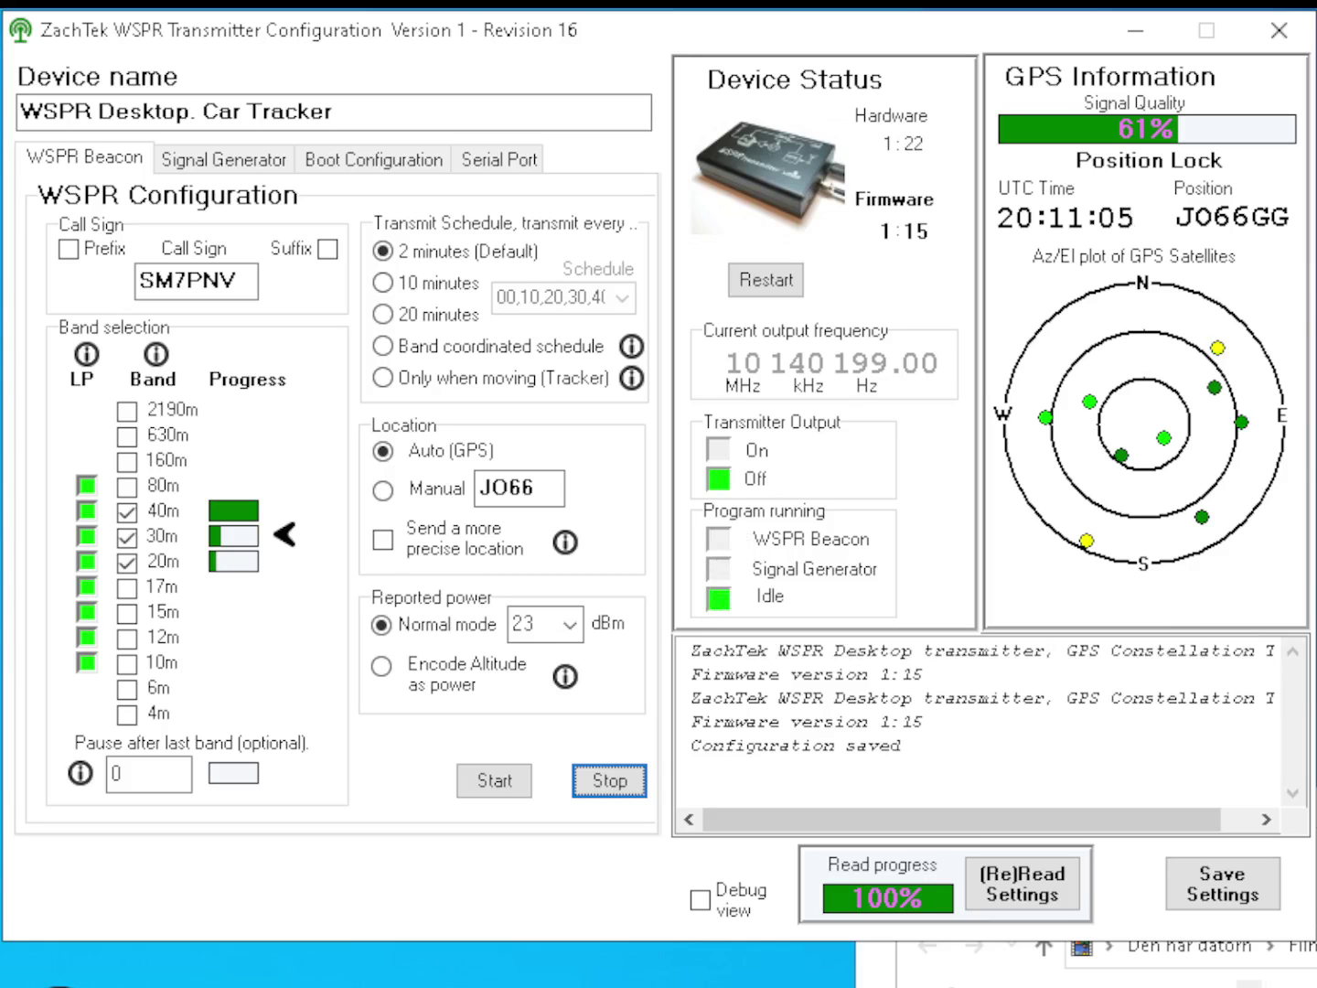
click(493, 780)
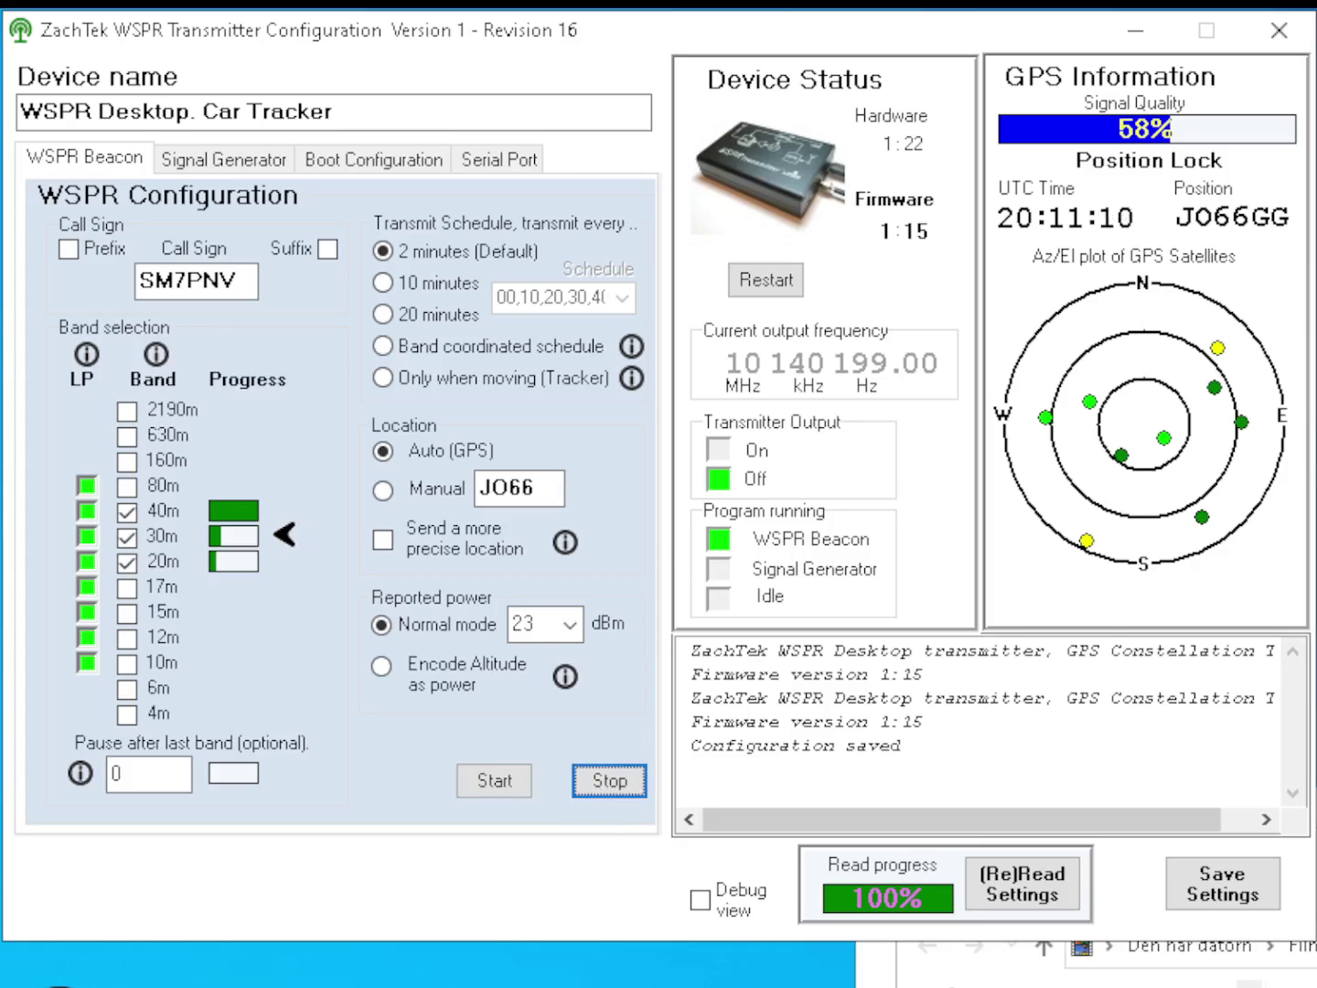
click(602, 788)
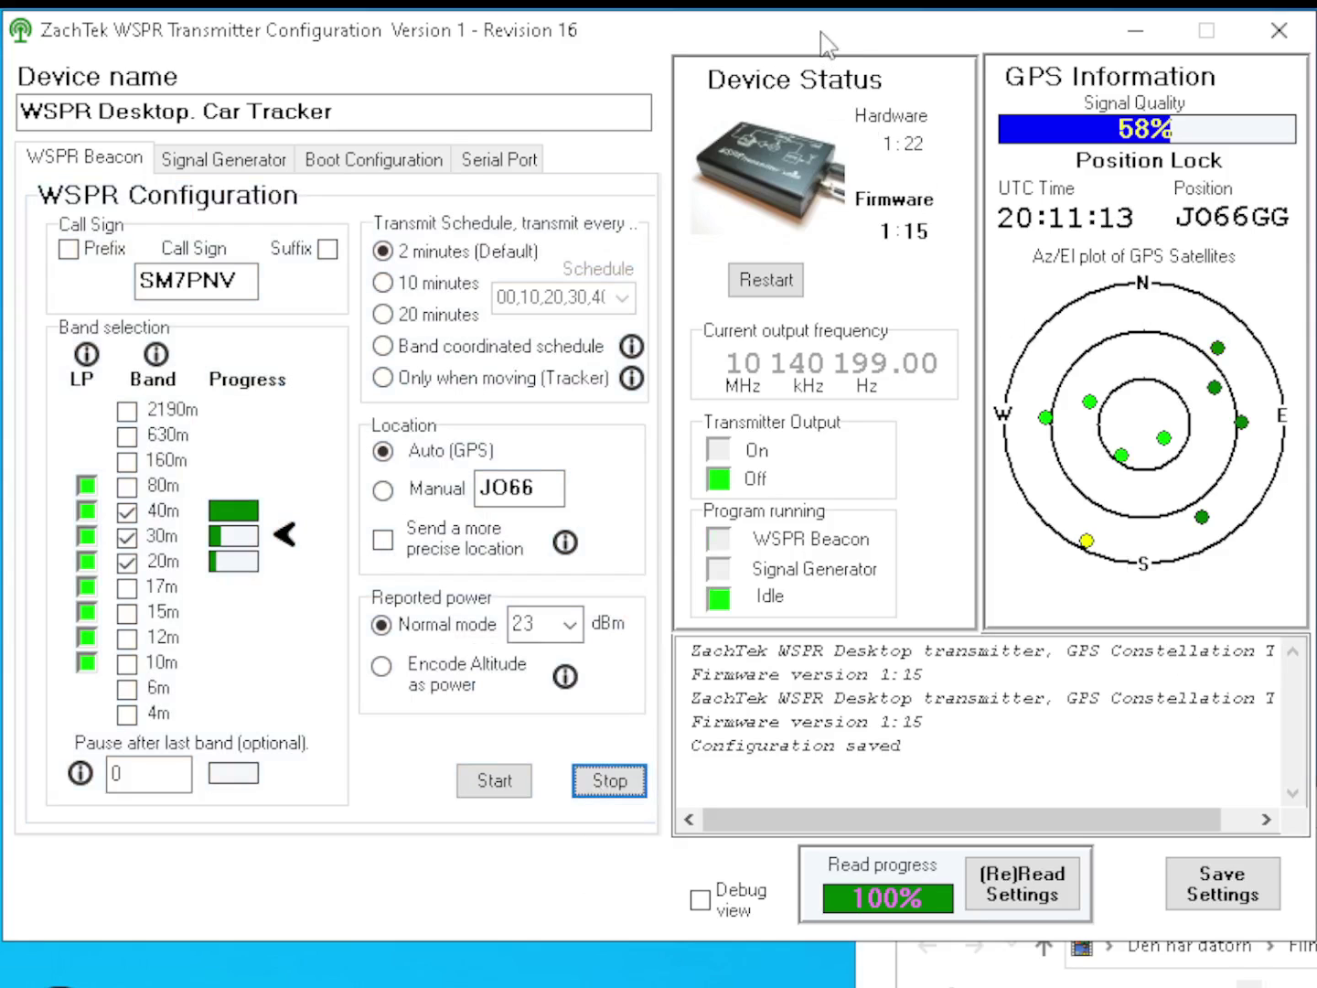
Move the configuration window right and up to uncover the desktop shortcuts.
drag(1021, 89, 1022, 88)
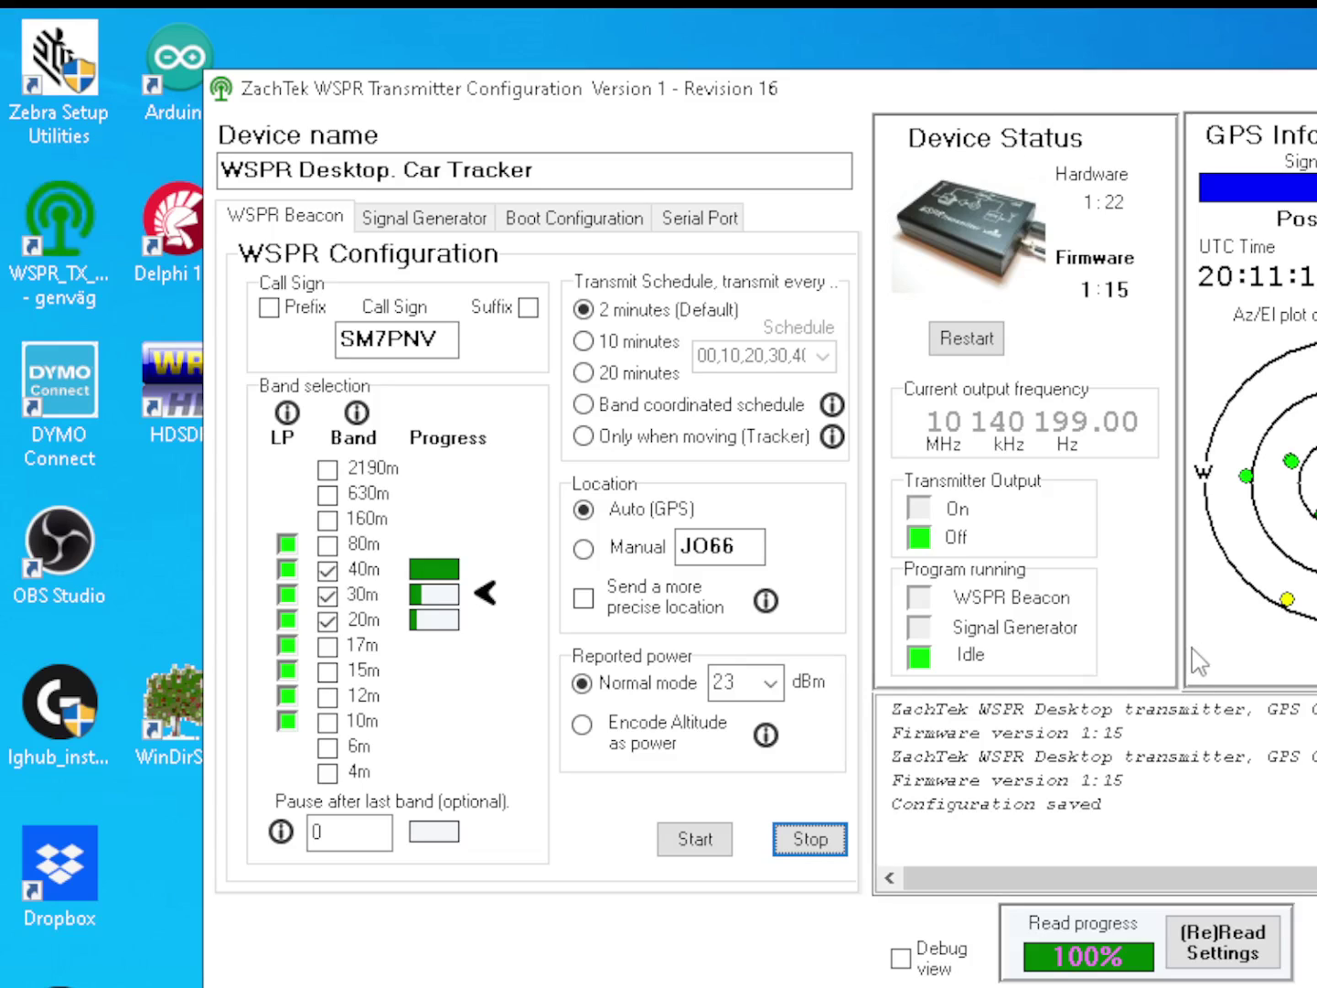
mouse_move(1244, 491)
drag(826, 91, 879, 79)
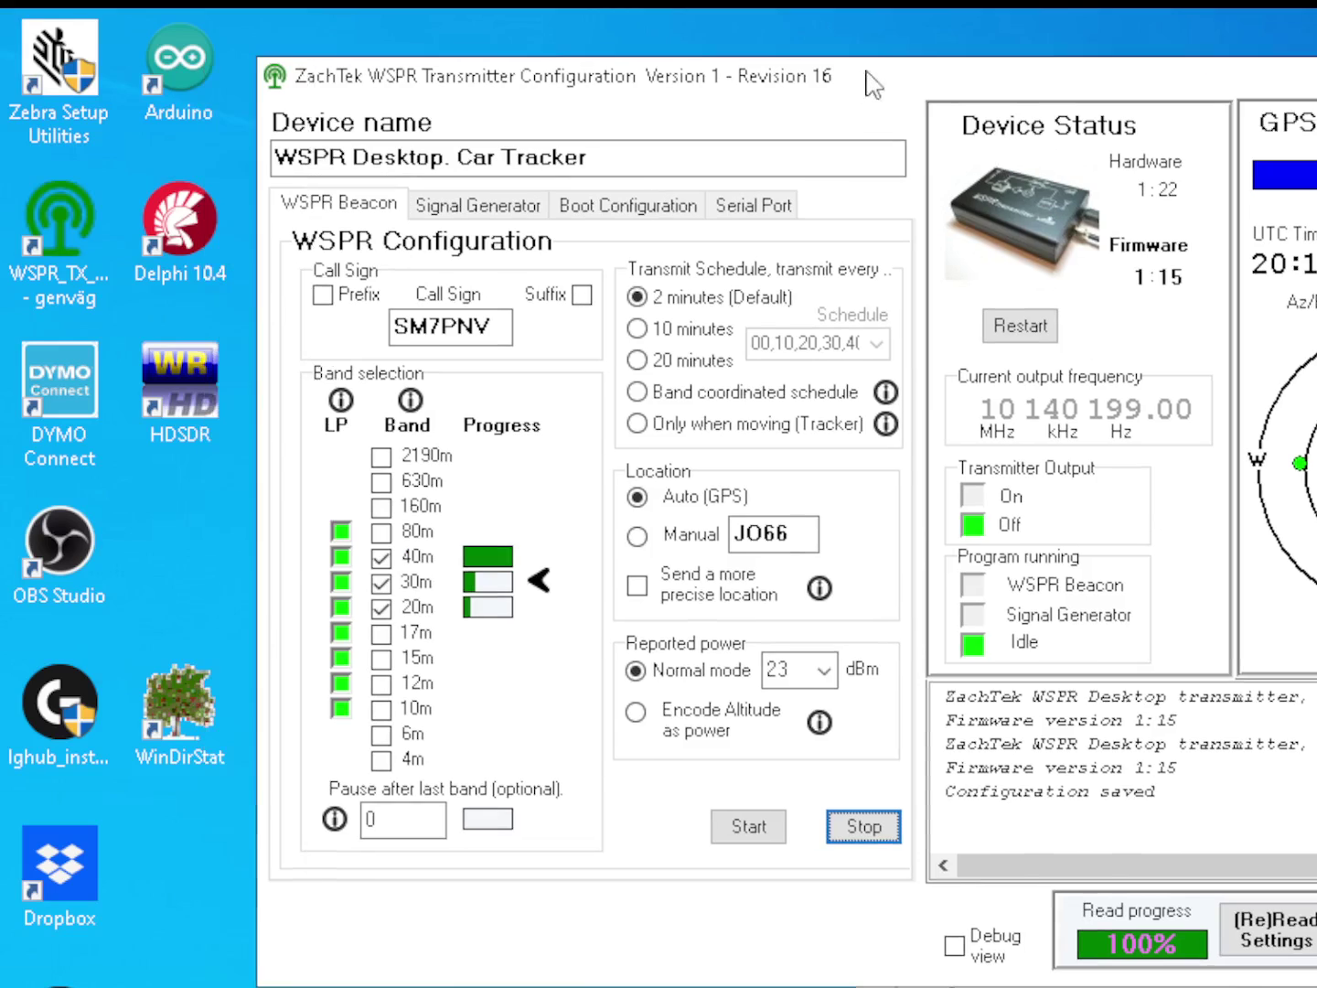
Check the Boot Configuration and Signal Generator tabs, then return to WSPR Beacon with the window nudged right.
click(621, 210)
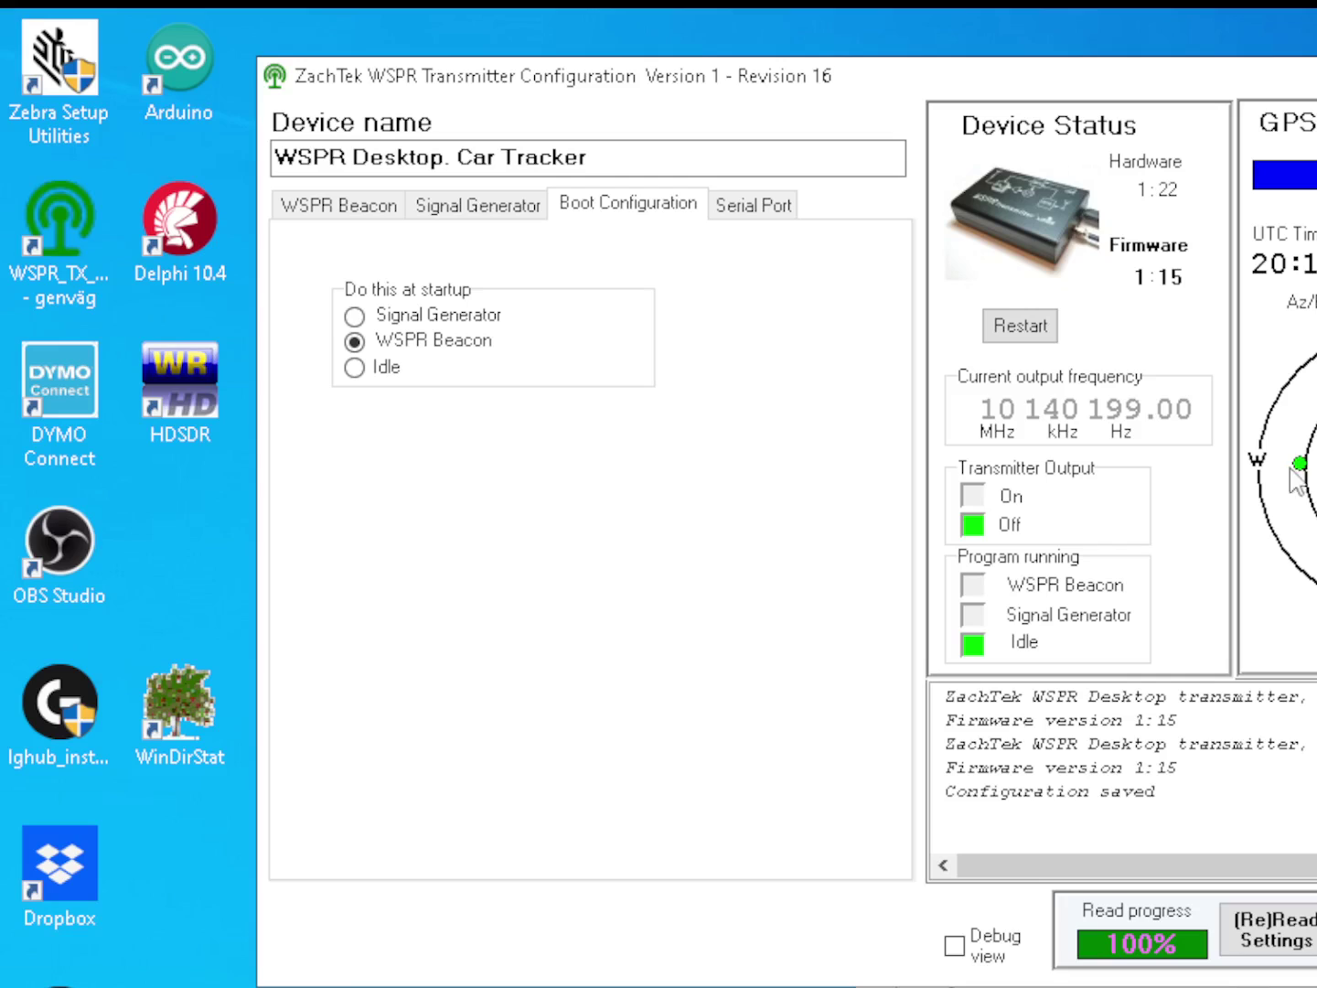
click(450, 209)
click(356, 212)
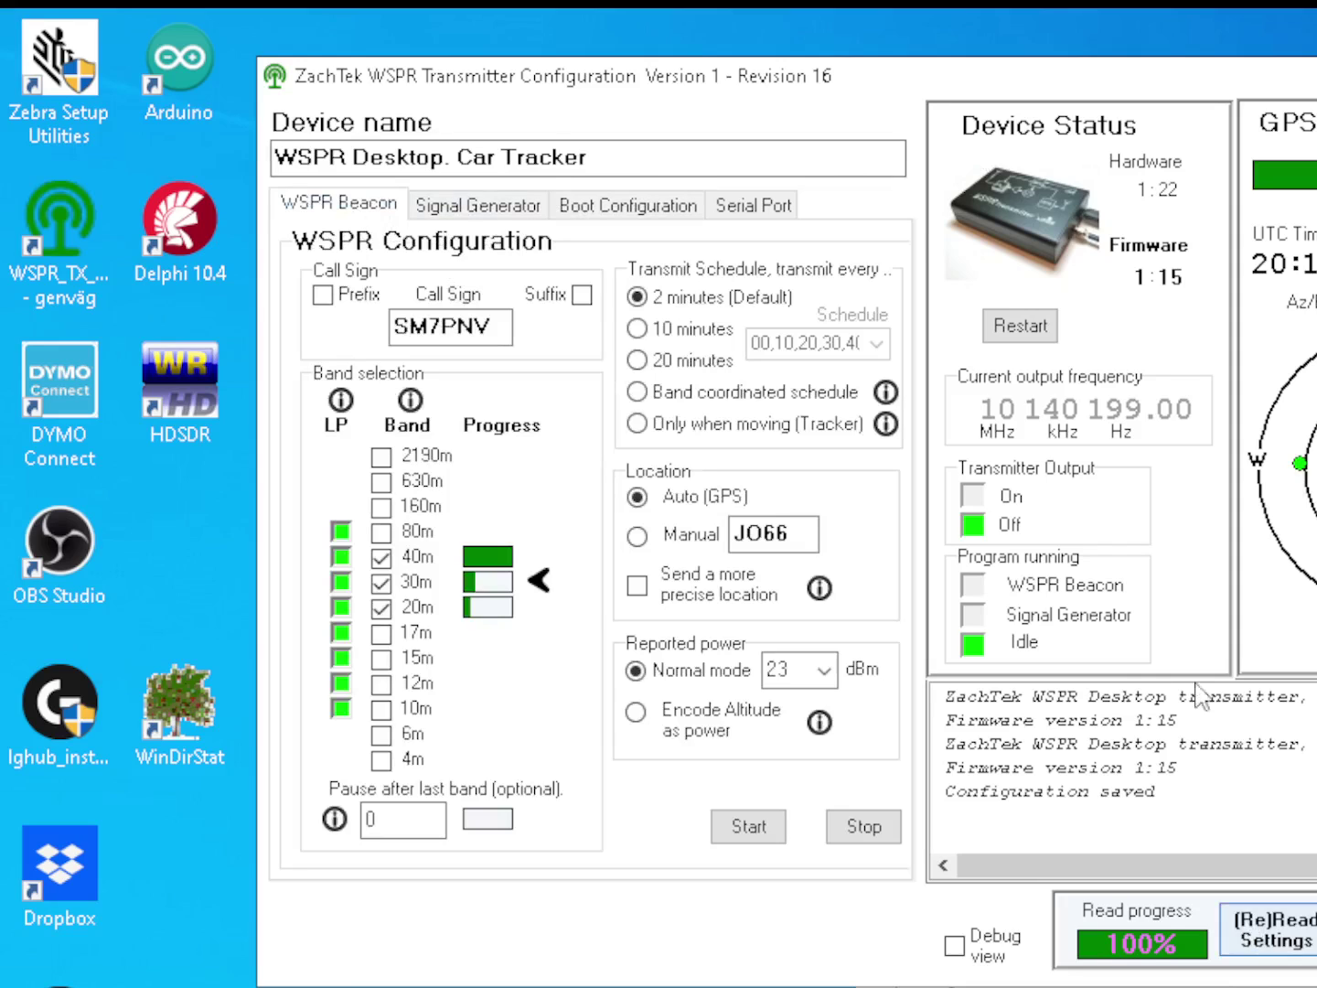
mouse_move(1093, 86)
mouse_down()
mouse_move(1214, 76)
mouse_move(1109, 79)
mouse_up()
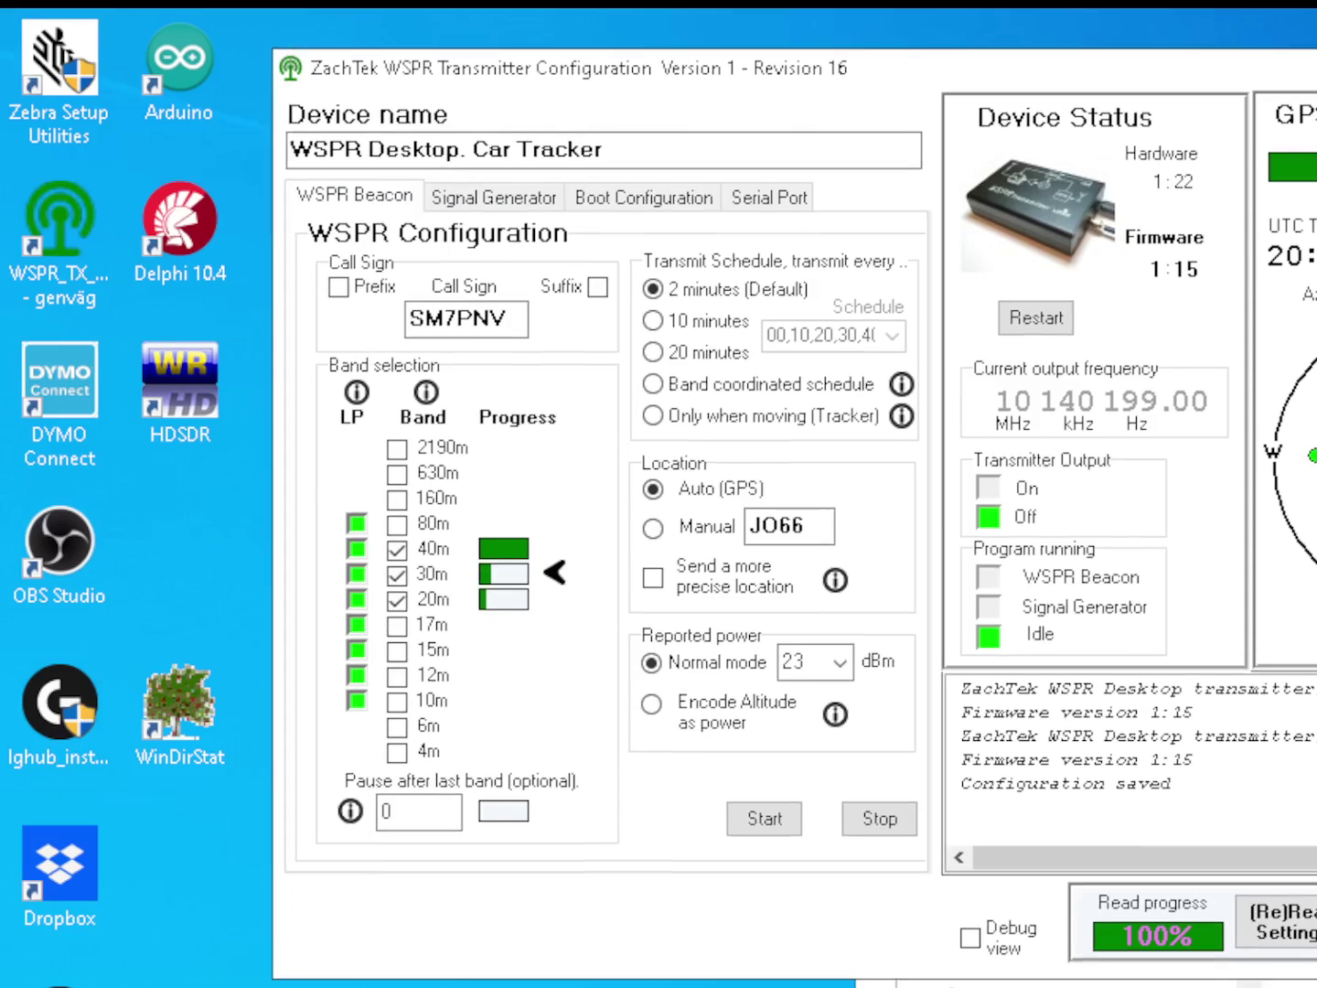